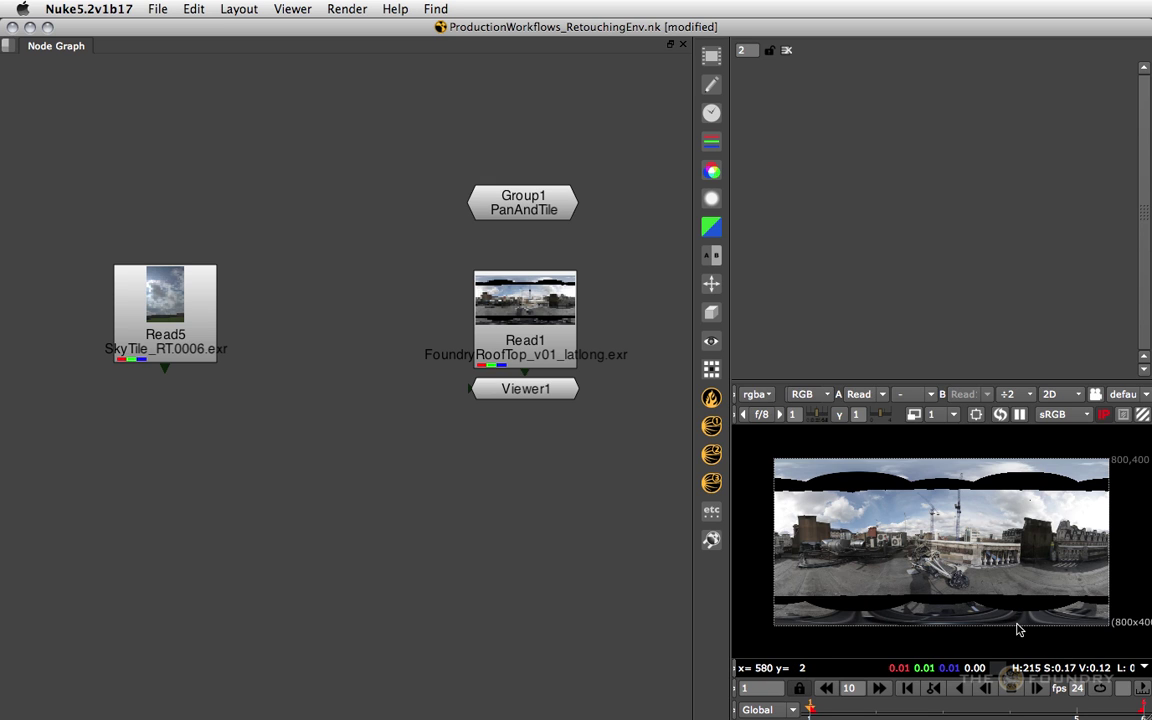
Display the SkyTile_RT.0006.exr image in the viewer and space out the sky and viewer nodes
left_click_drag(530, 398, 530, 444)
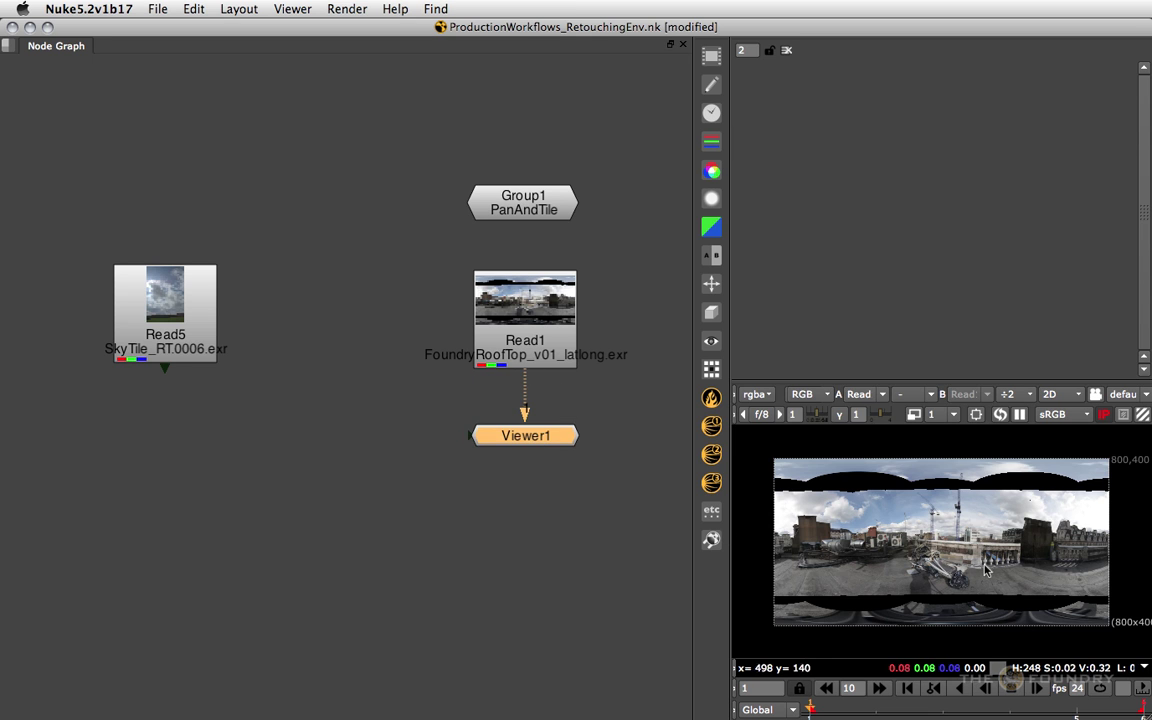
left_click_drag(196, 332, 327, 340)
key("1")
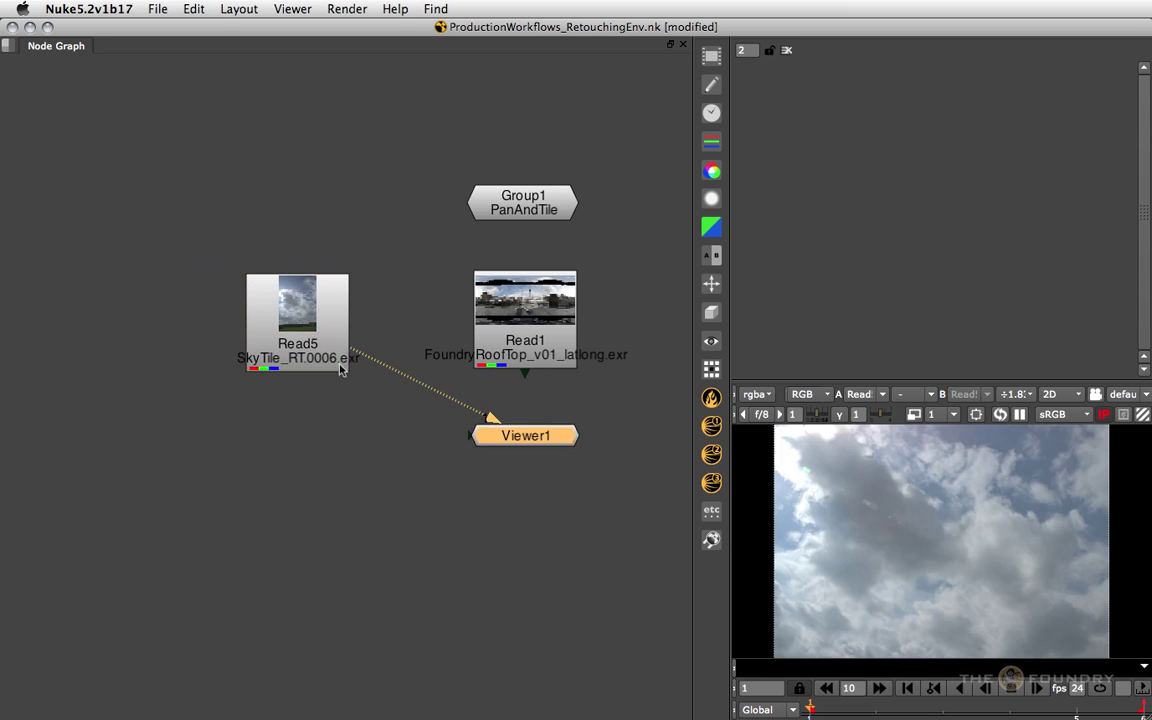
scroll(958, 530, "down", 3)
middle_click_drag(979, 545, 950, 538)
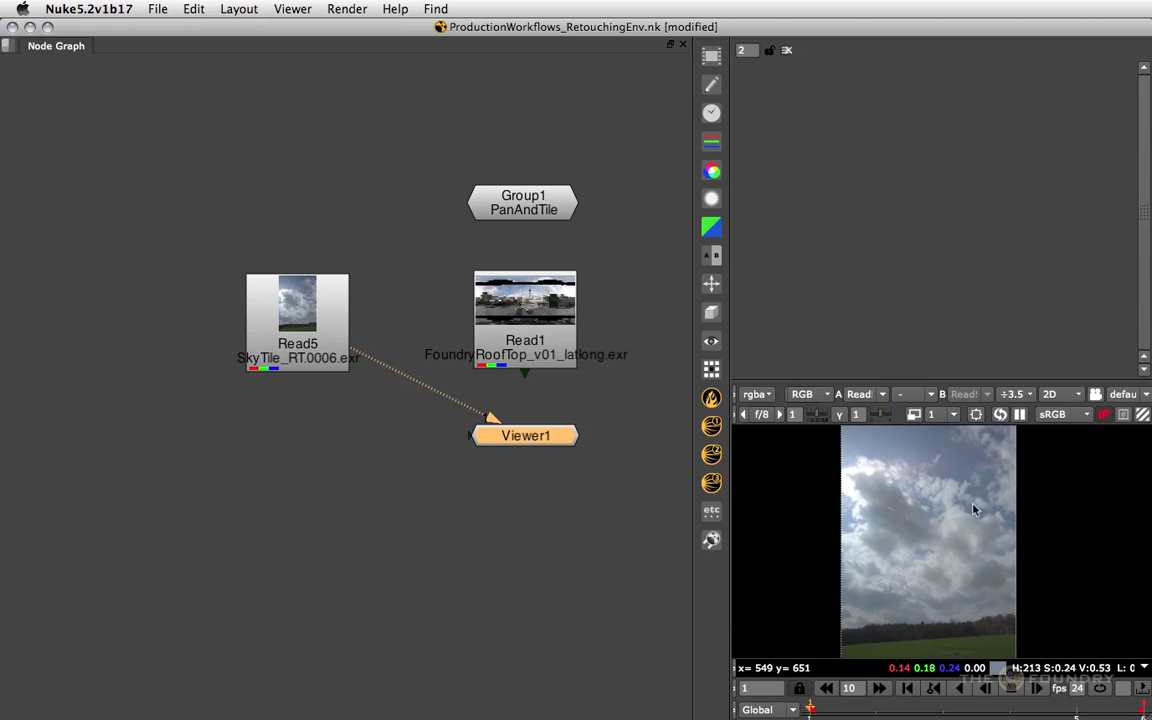
left_click_drag(327, 326, 316, 326)
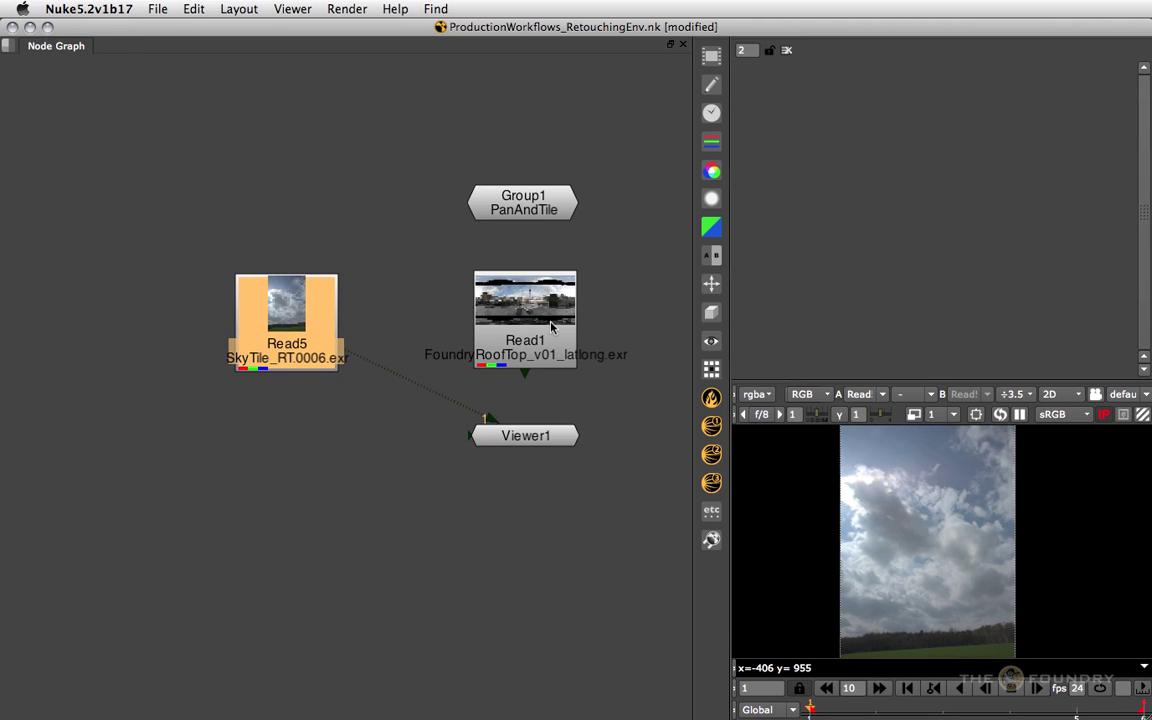
Display the FoundryRoofTop_v01_latlong.exr panorama, examine the missing areas in its sky, and move the viewer node further down
left_click(550, 331)
key("1")
scroll(962, 510, "up", 4)
left_click_drag(781, 524, 1051, 486)
left_click_drag(1117, 481, 859, 505)
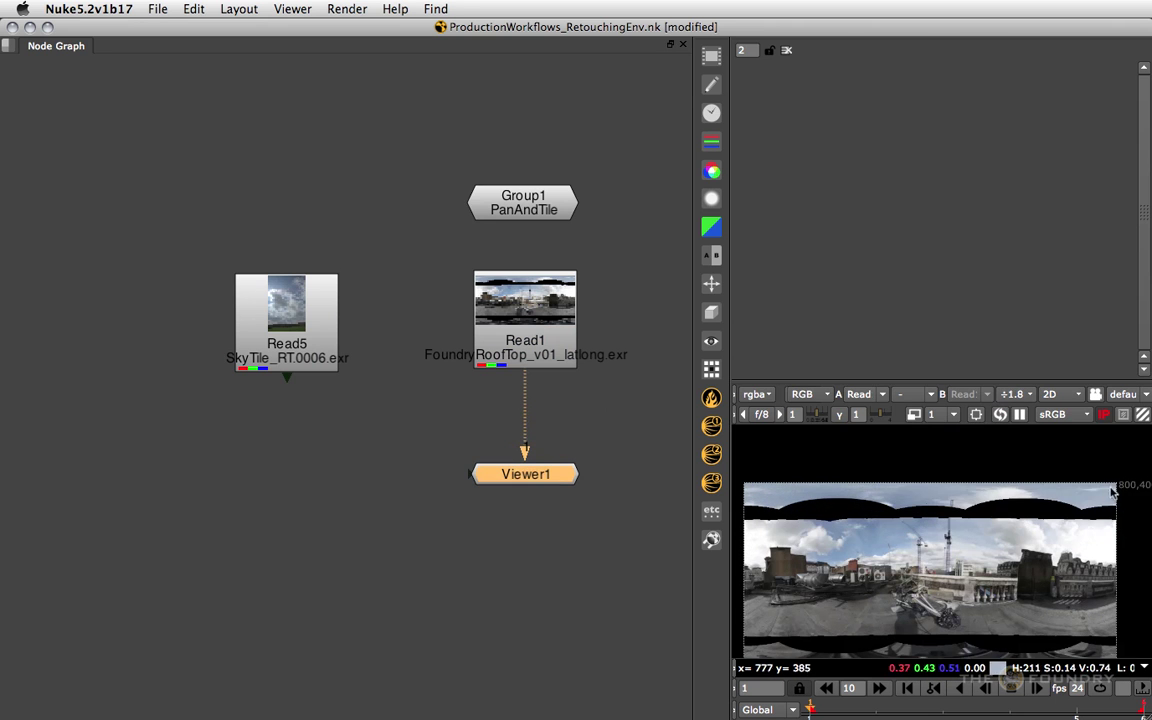
left_click_drag(1123, 480, 853, 506)
left_click_drag(551, 480, 551, 508)
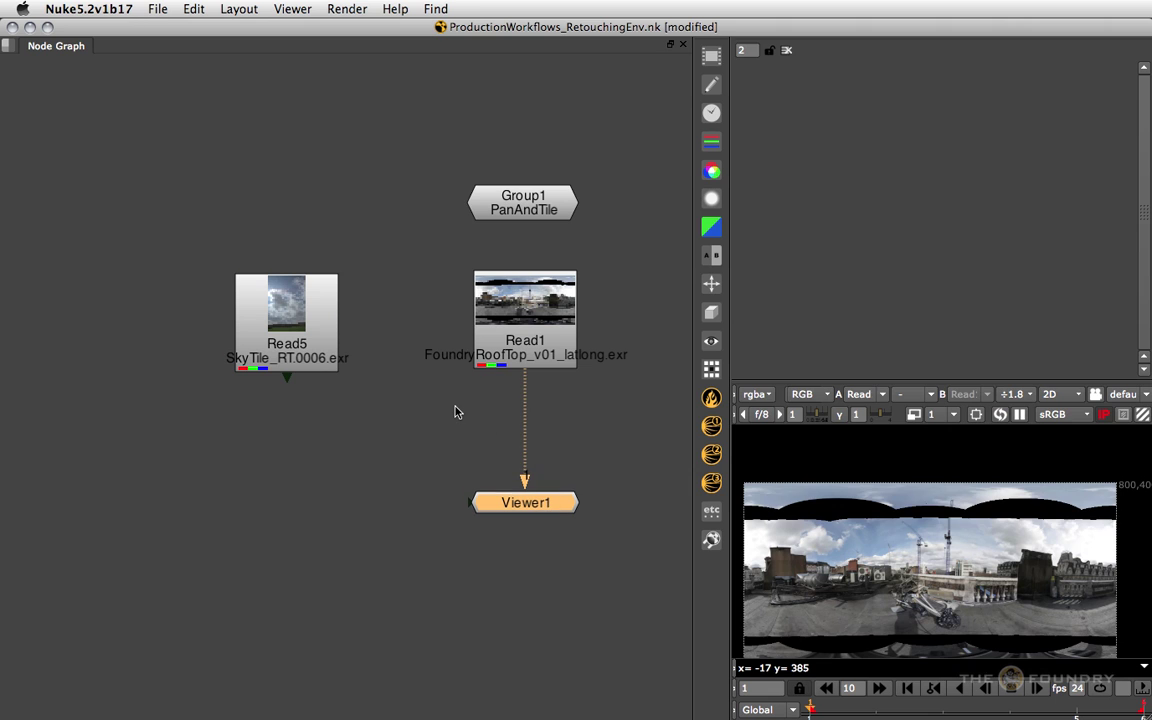
Add a SphericalTransform after the rooftop panorama, with input type Lat Long map and output type Cube
left_click(545, 325)
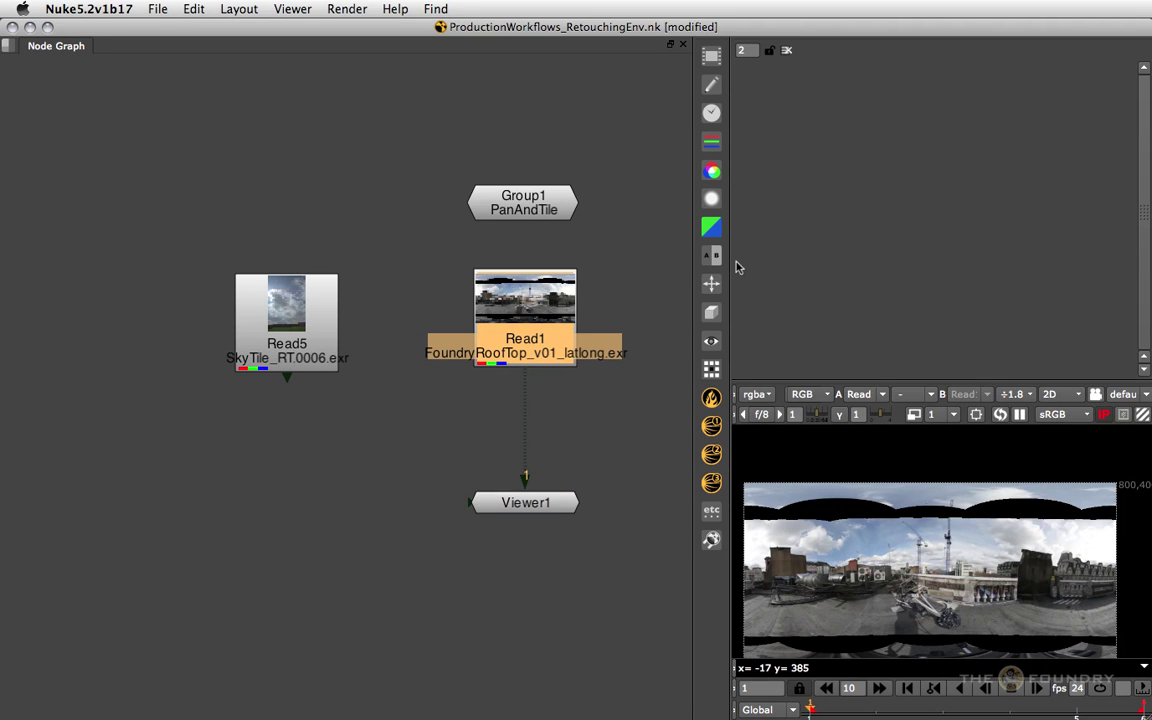
left_click(712, 285)
left_click(801, 470)
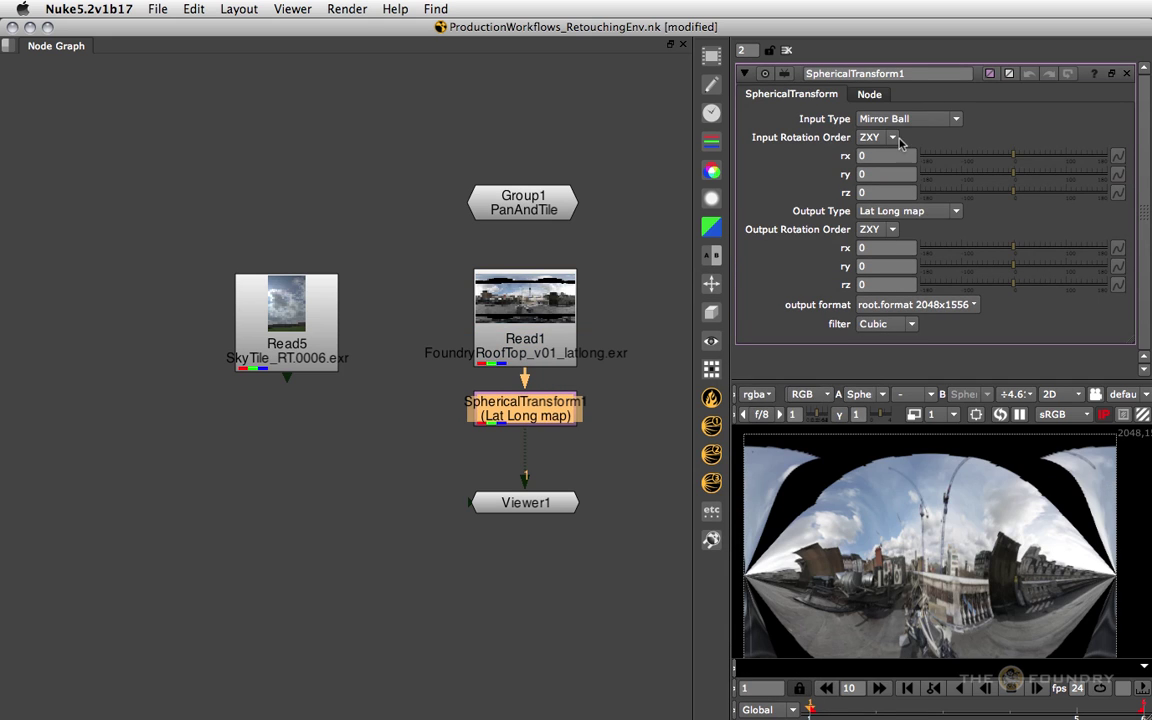
left_click(908, 119)
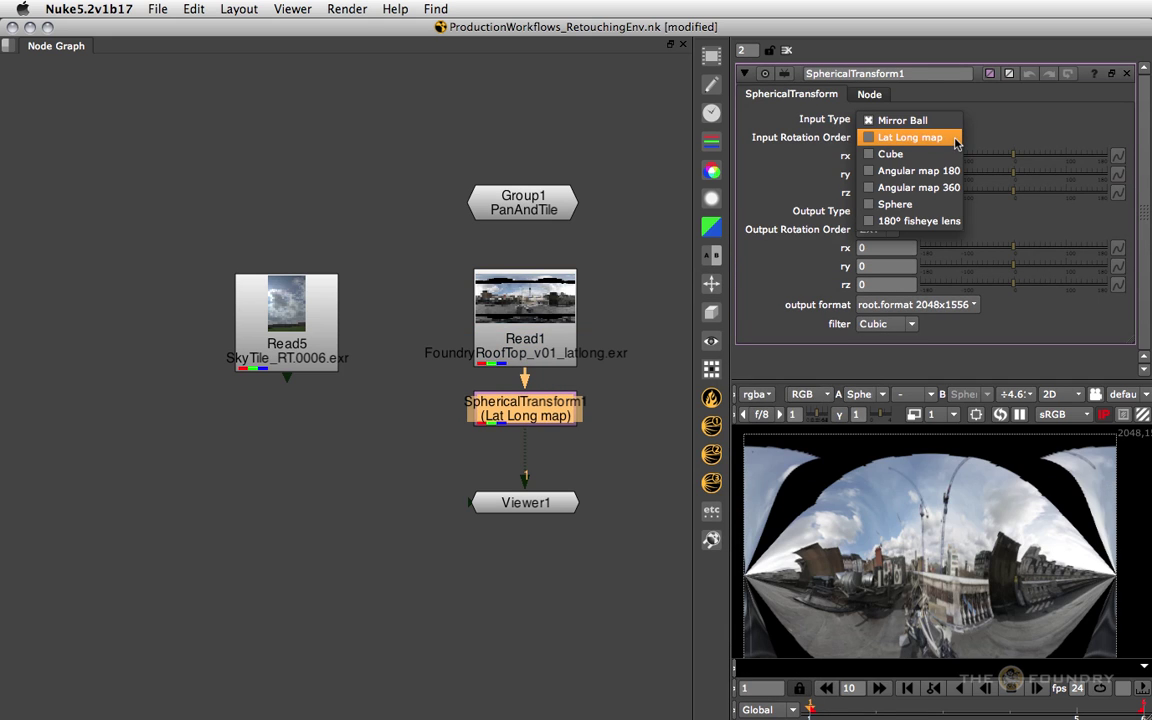
left_click(956, 139)
left_click(955, 211)
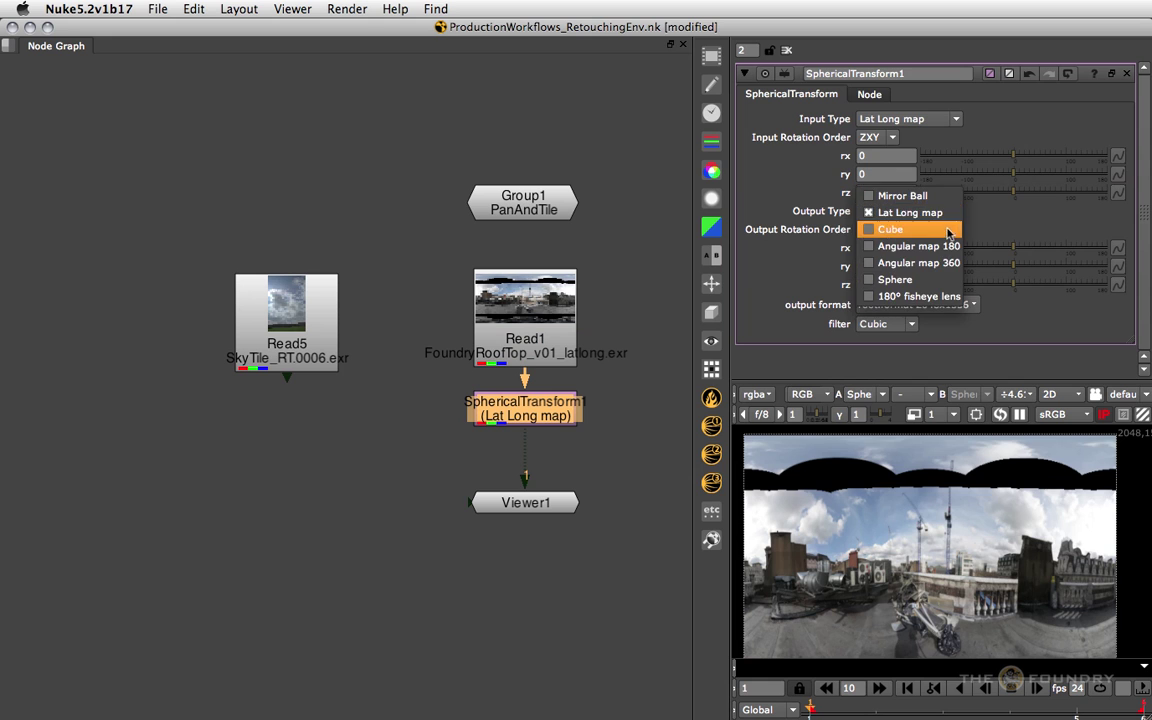
left_click(950, 228)
Set the SphericalTransform's output format to cubic 800x800 and fit the cube face in the viewer
scroll(1003, 543, "down", 2)
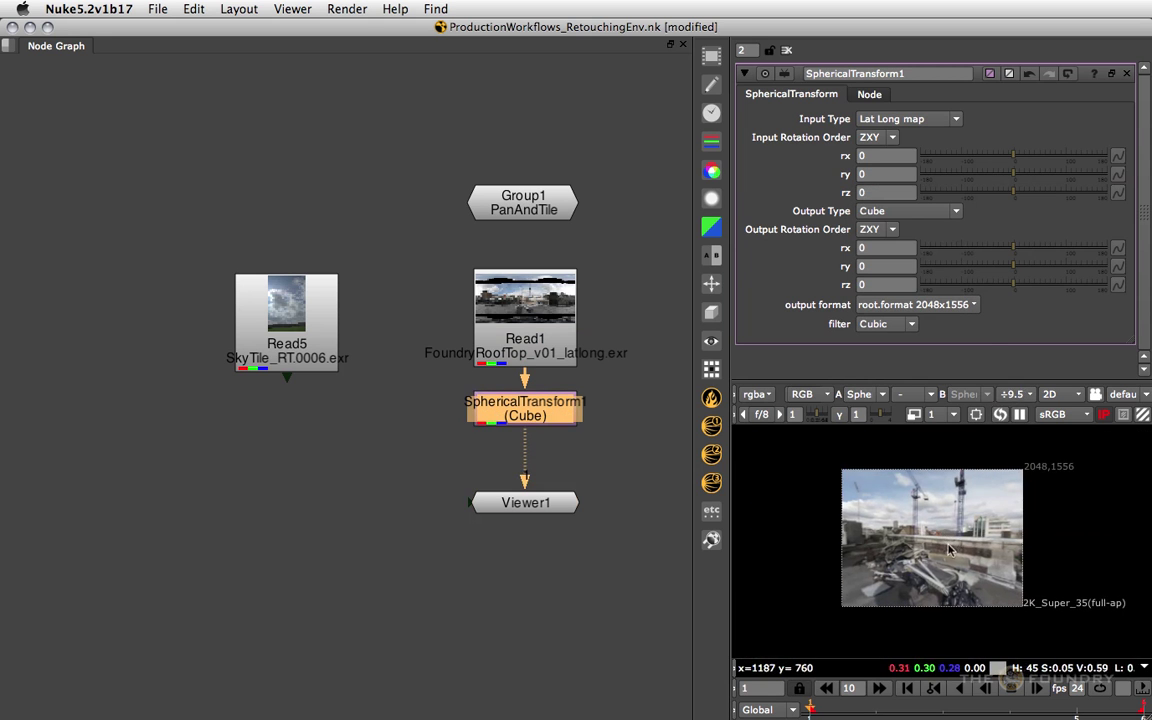
scroll(969, 533, "down", 2)
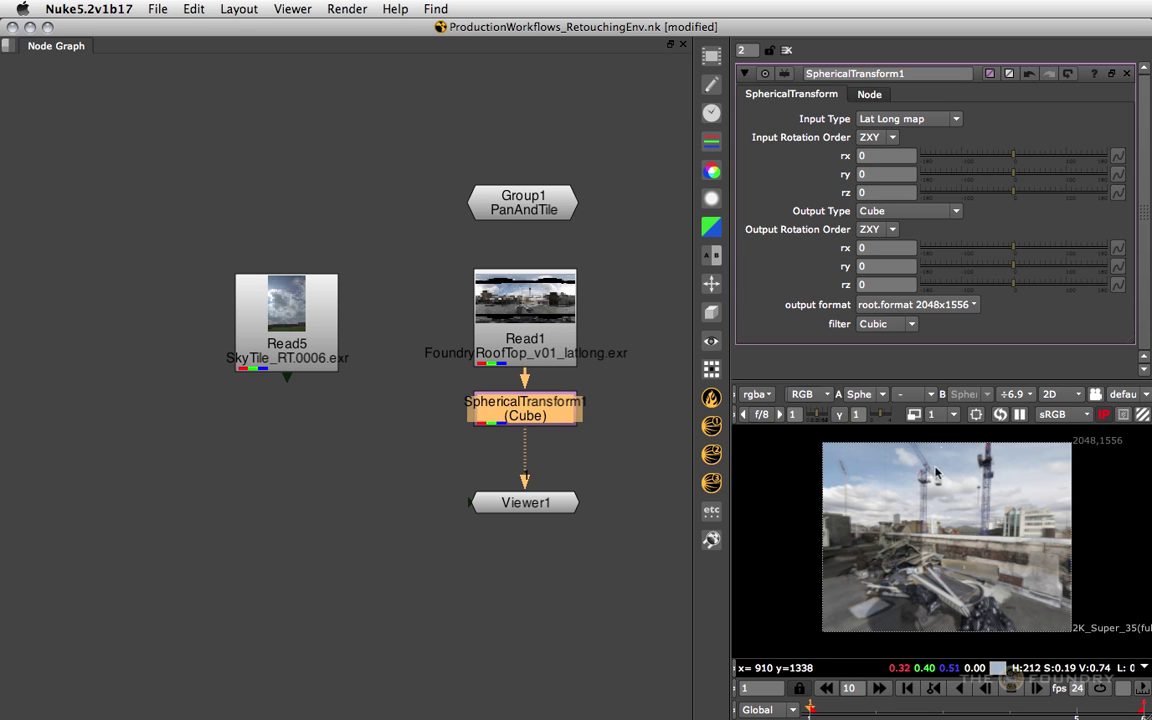
left_click(963, 305)
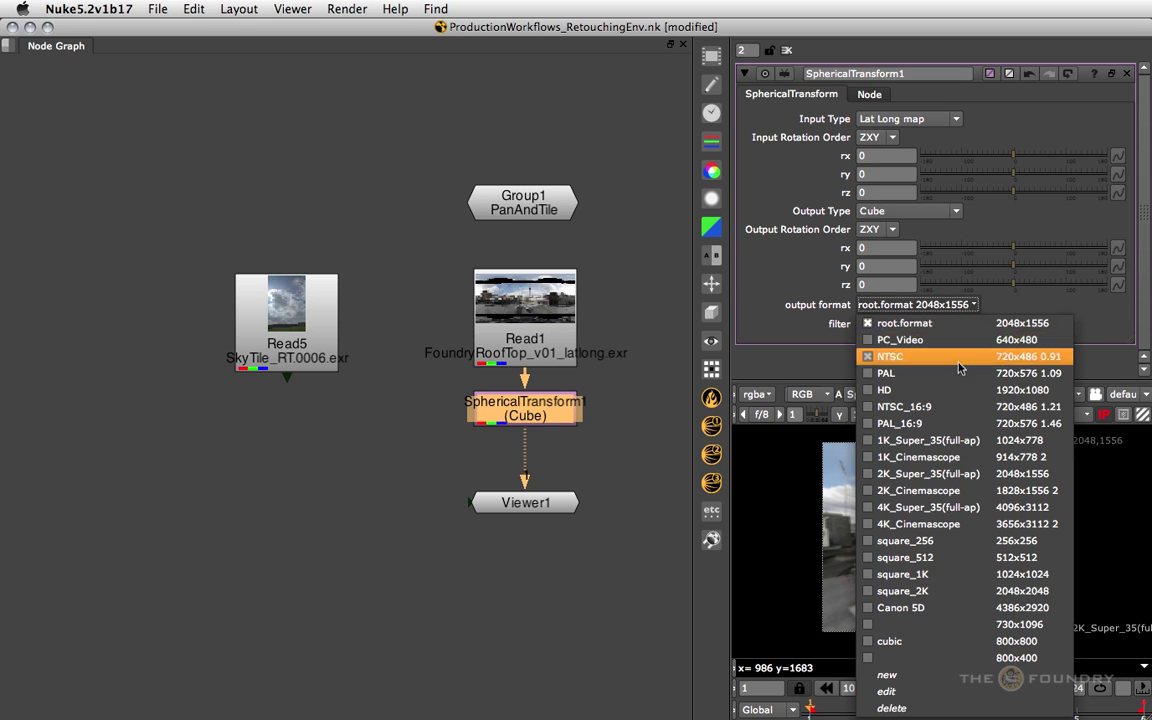
left_click(1038, 641)
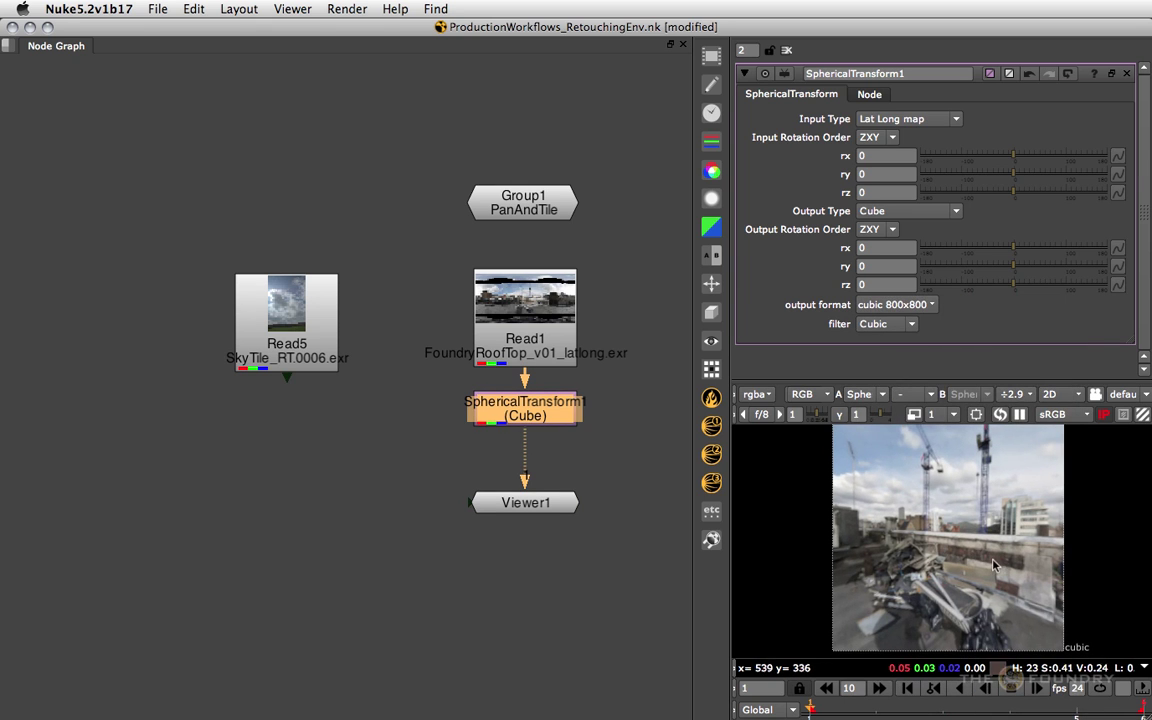
key("f")
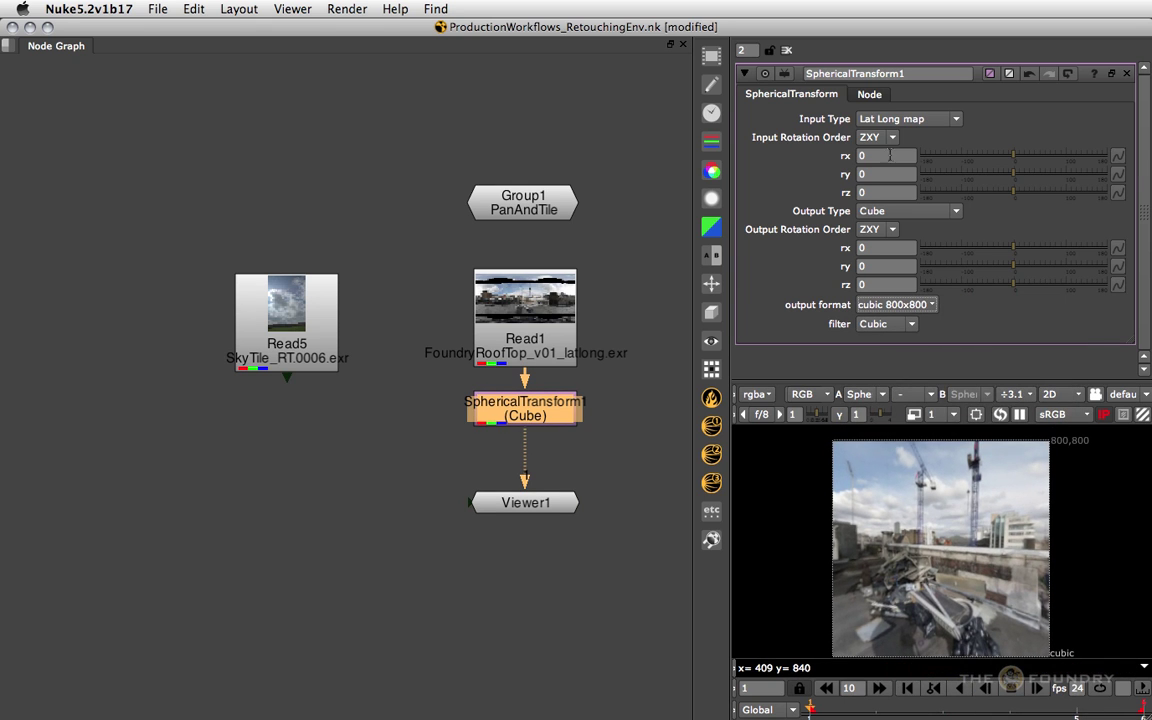
Set the SphericalTransform's input rotation to rx 90 and ry 0 to look straight up at the sky hole
left_click(886, 174)
left_click_drag(1017, 178, 1052, 157)
double_click(906, 155)
type("90")
key("Tab")
type("0")
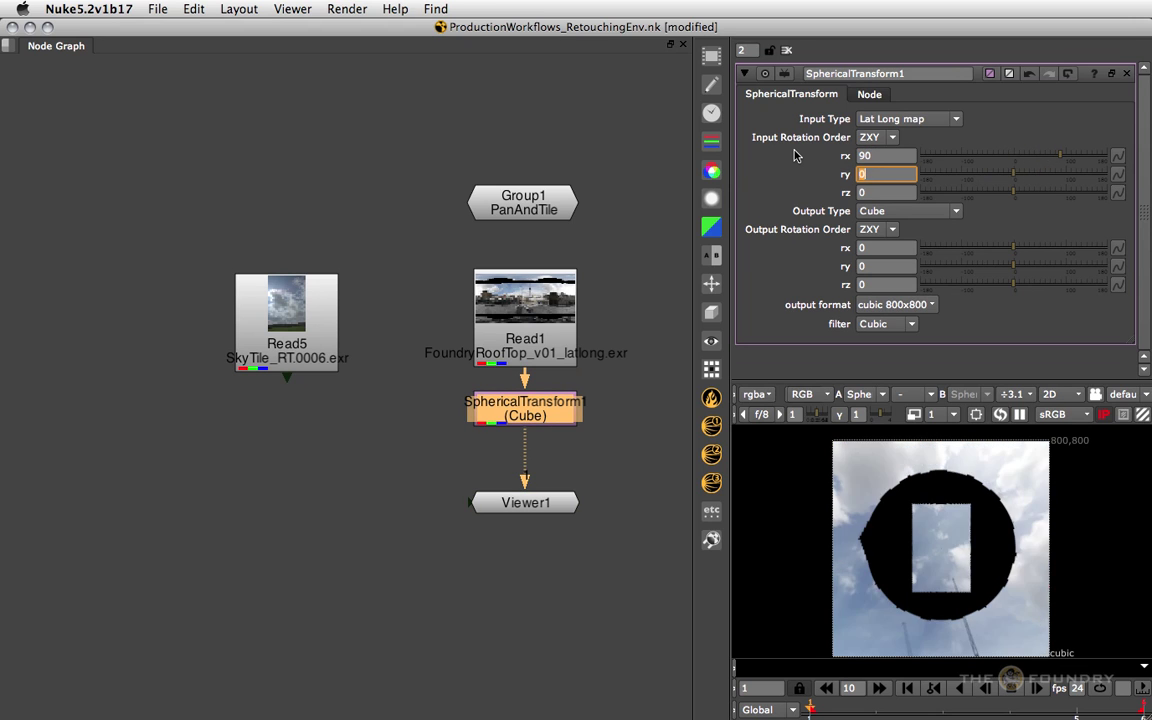
scroll(970, 570, "up", 3)
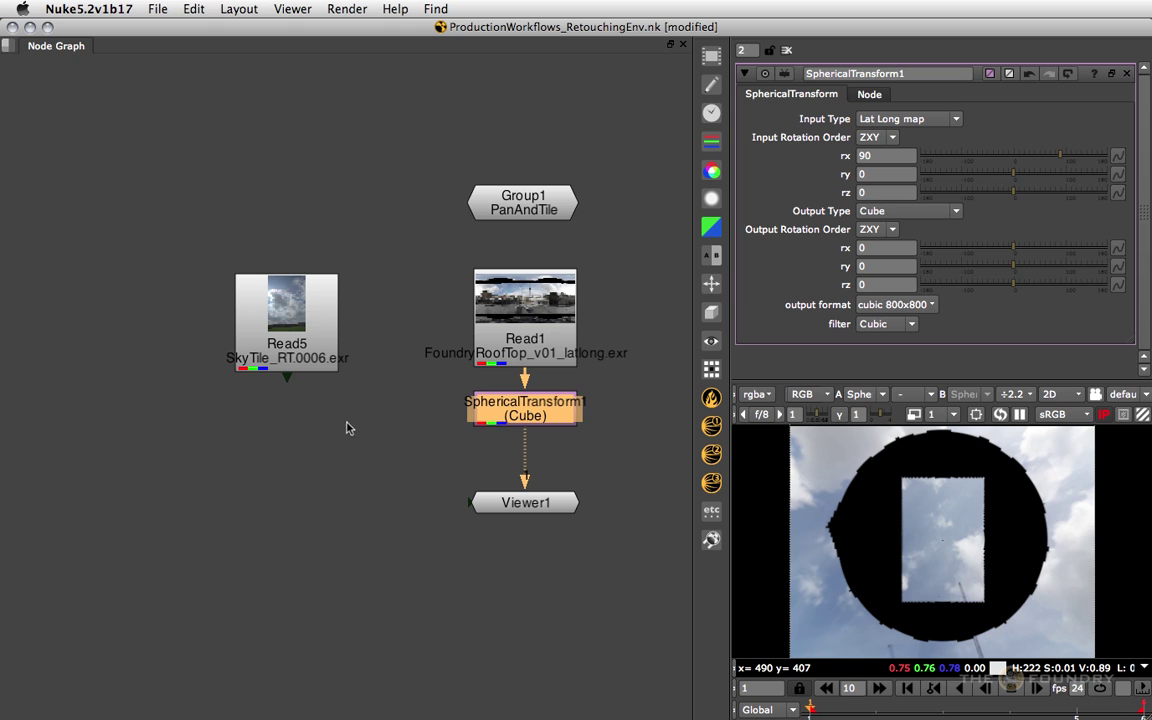
View the sky tile, add a Bezier node after it, and draw a four-point shape around the upper clouds
left_click_drag(302, 323, 263, 347)
key("1")
key("p")
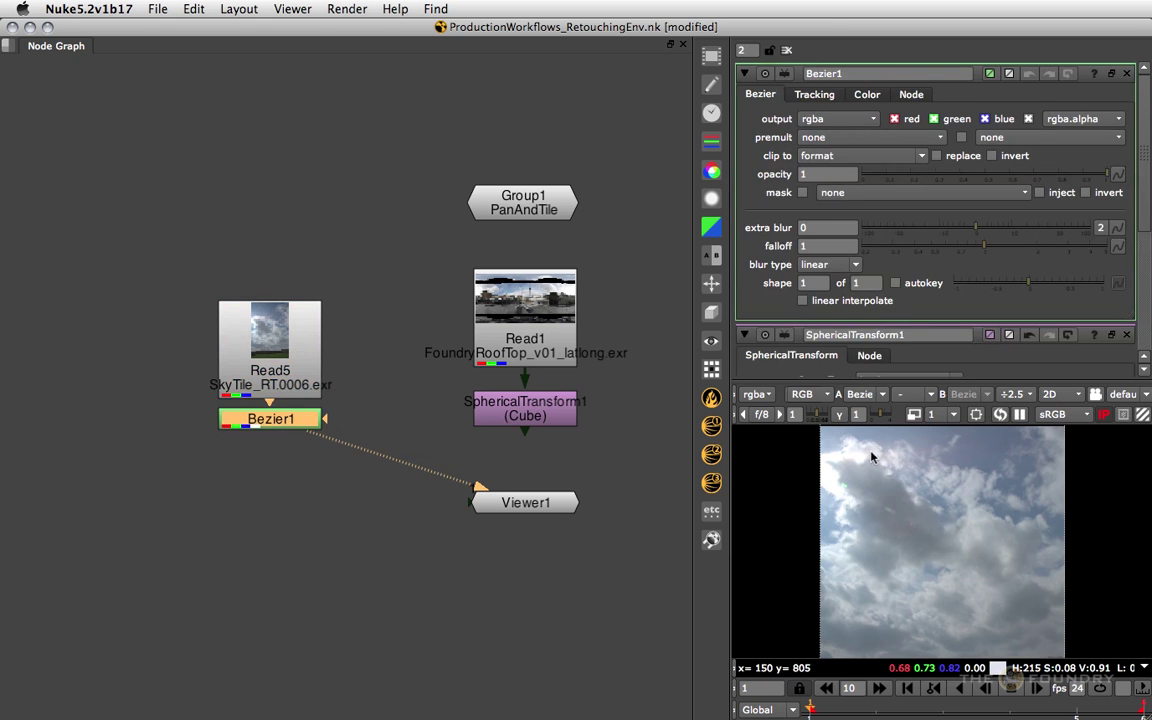
left_click(868, 454, "alt+super")
left_click(840, 543, "alt+super")
left_click(972, 596, "alt+super")
left_click(1001, 473, "alt+super")
Set the Bezier's output to alpha and its premult to rgba
left_click(843, 119)
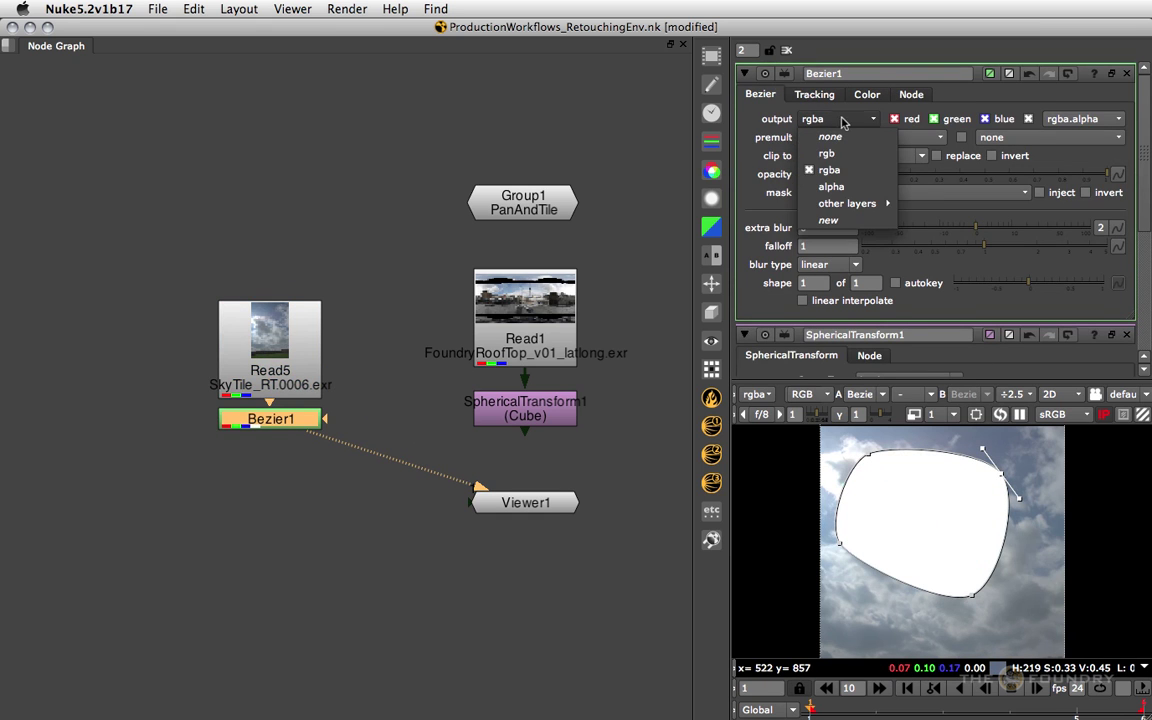
left_click(831, 186)
left_click(862, 137)
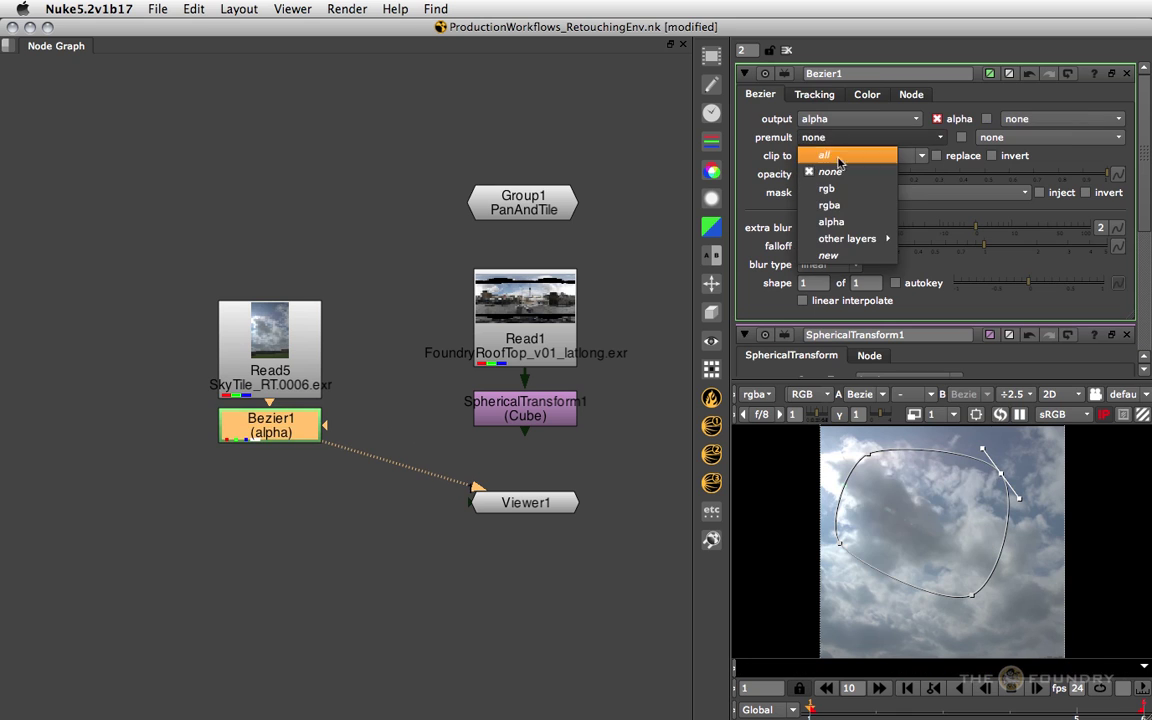
left_click(846, 206)
Move the viewer node lower and merge the masked sky tile over the SphericalTransform
left_click_drag(540, 504, 461, 635)
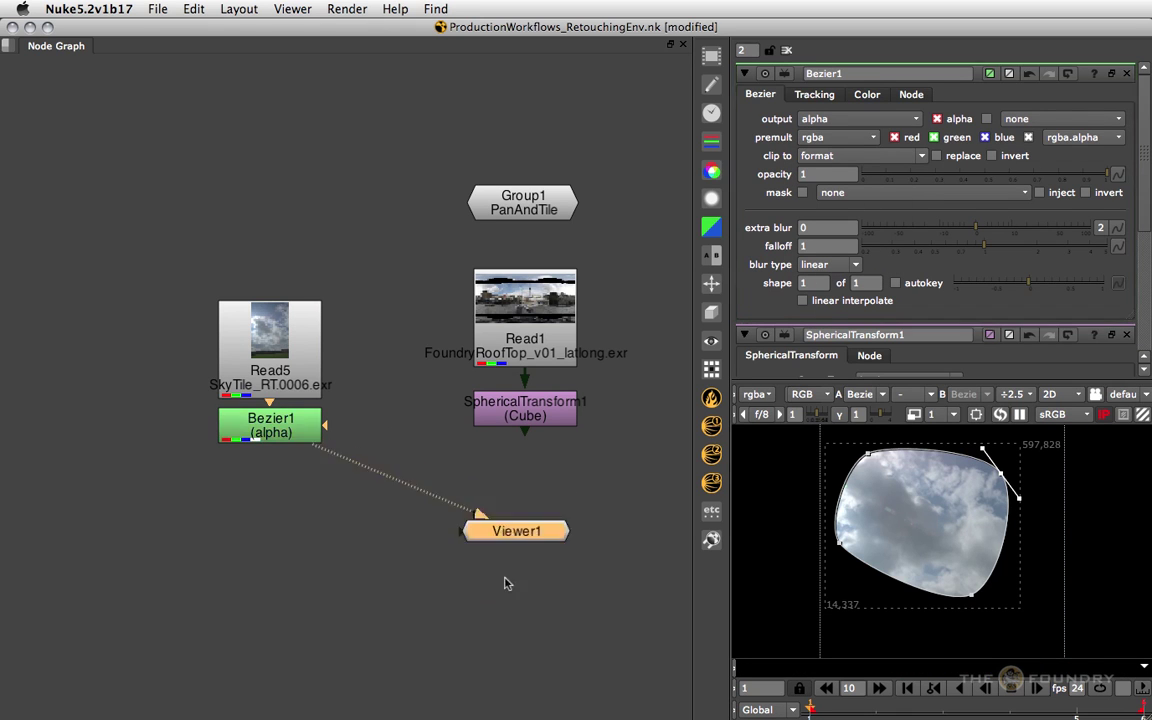
left_click(297, 430)
left_click(545, 426)
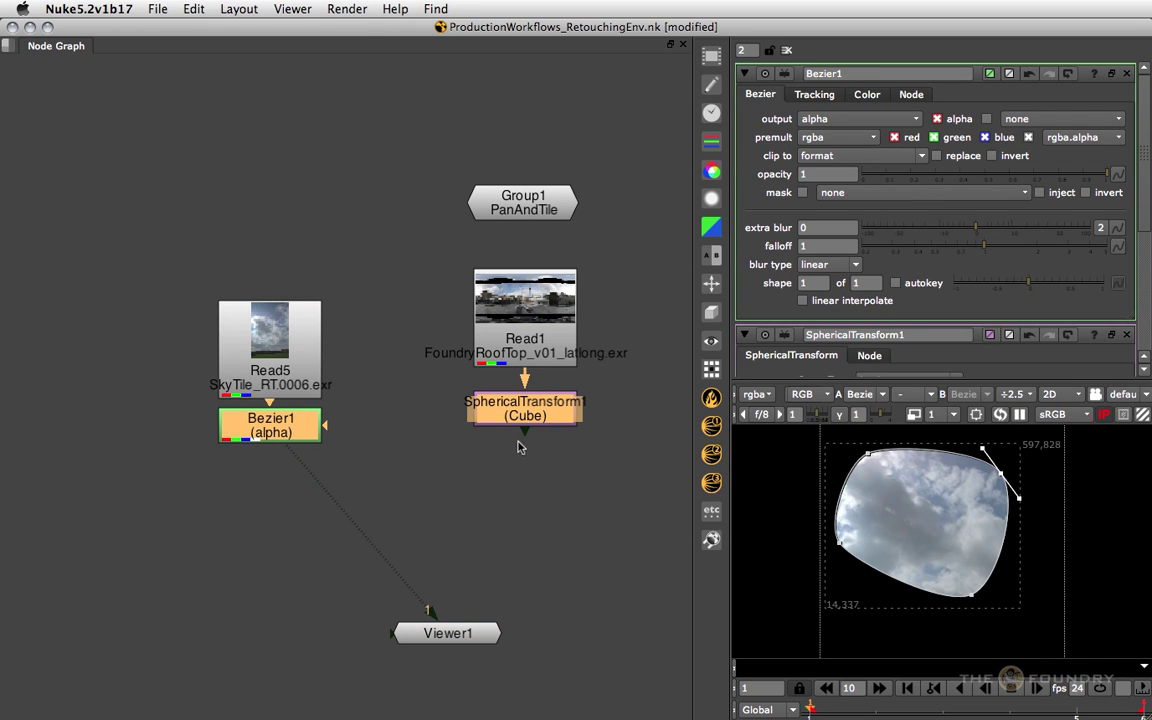
key("m")
Add a Transform after the Bezier, moving the sky patch to about x -48, y -144 and rotating it about -124 degrees
left_click_drag(291, 425, 291, 446)
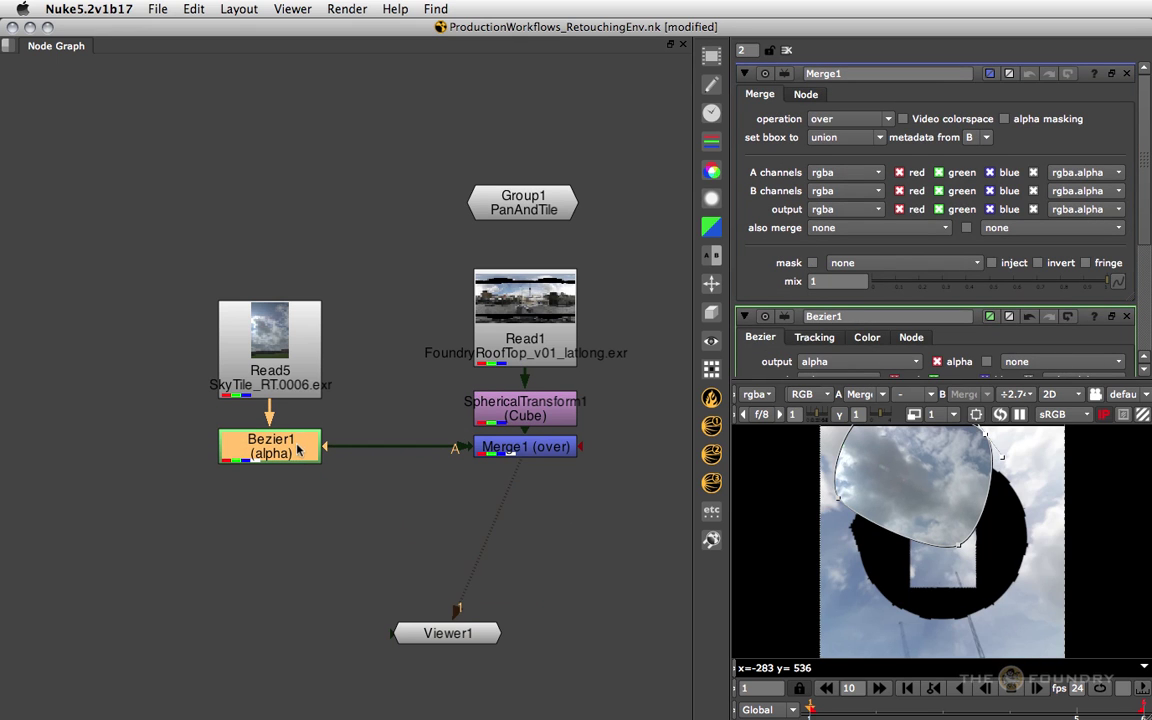
key("t")
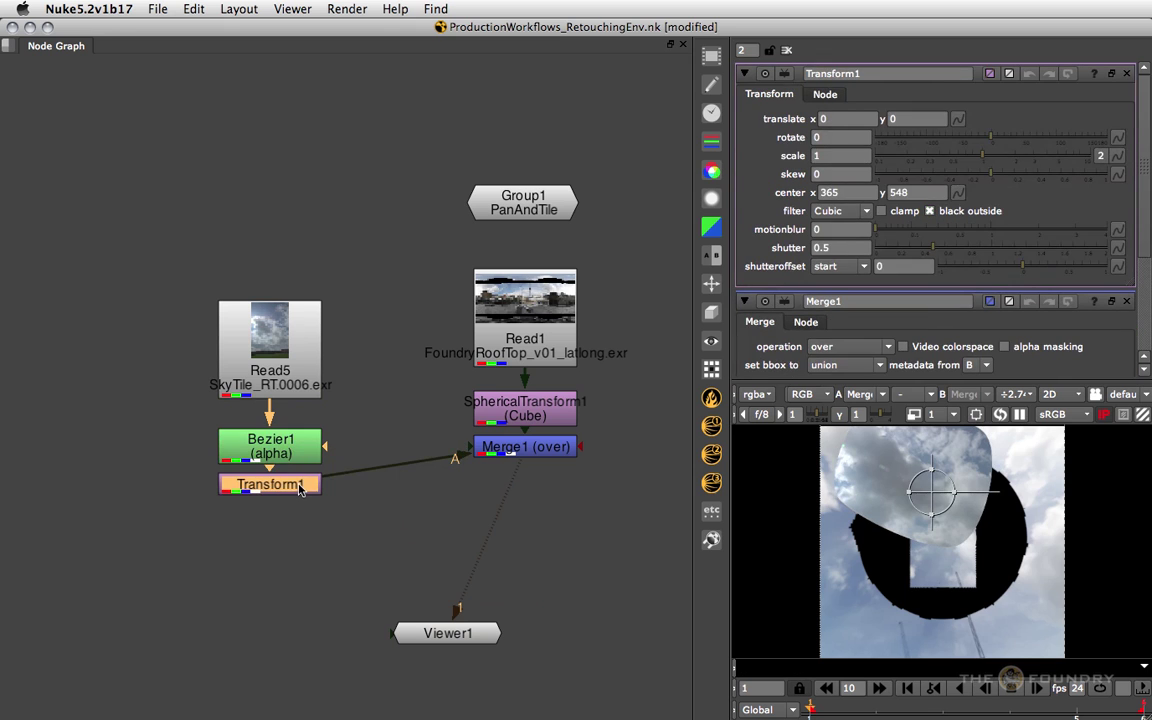
left_click_drag(930, 490, 934, 545)
left_click_drag(1007, 556, 897, 603)
left_click_drag(937, 529, 920, 547)
Reshape the Bezier around the black sky hole, adding points where needed so the patch covers it completely
left_click(286, 452)
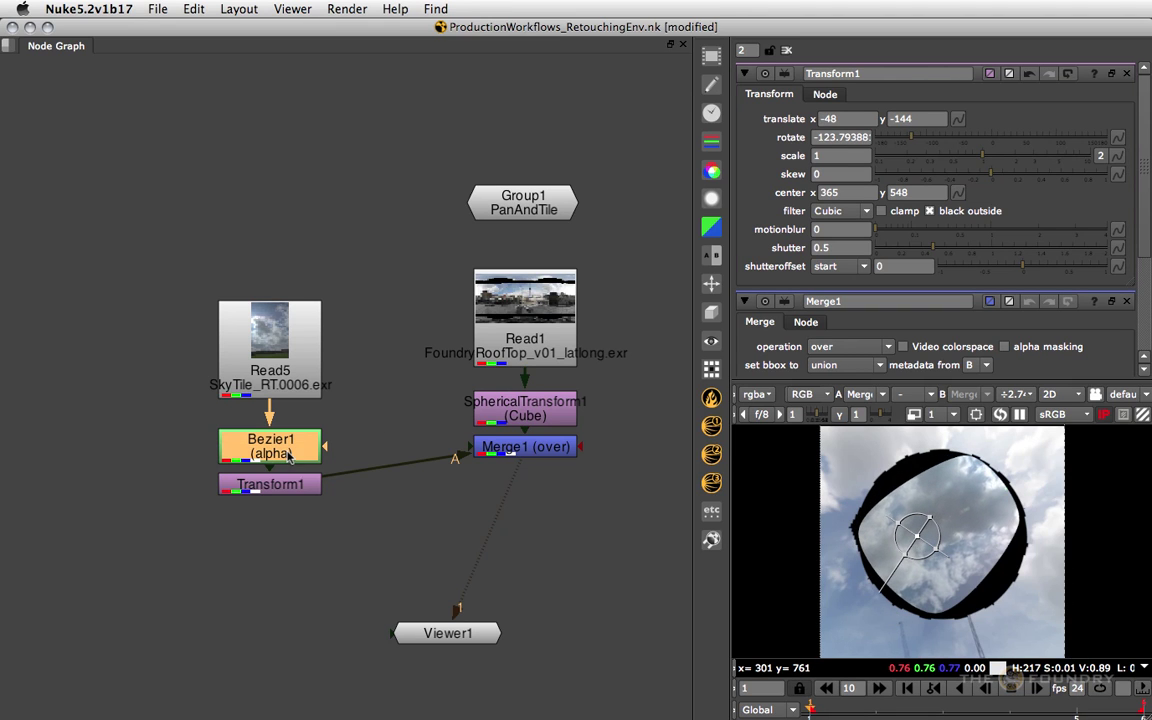
double_click(297, 452)
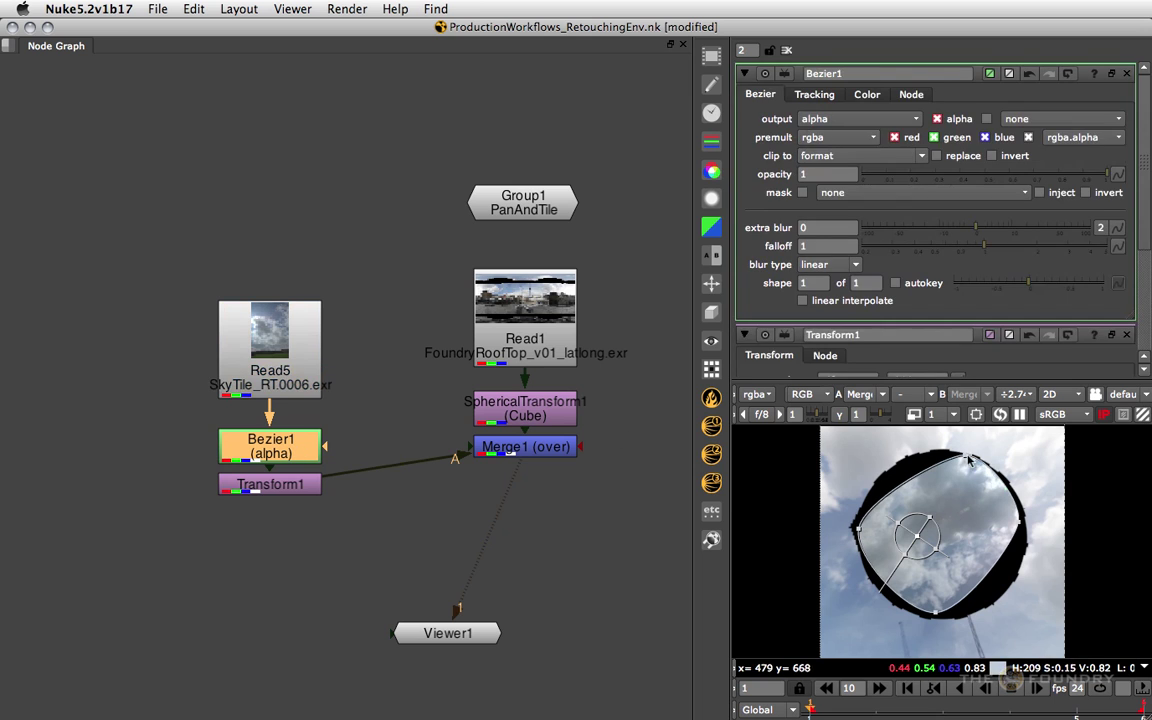
left_click_drag(908, 478, 893, 457, "alt+super")
left_click_drag(860, 528, 845, 525)
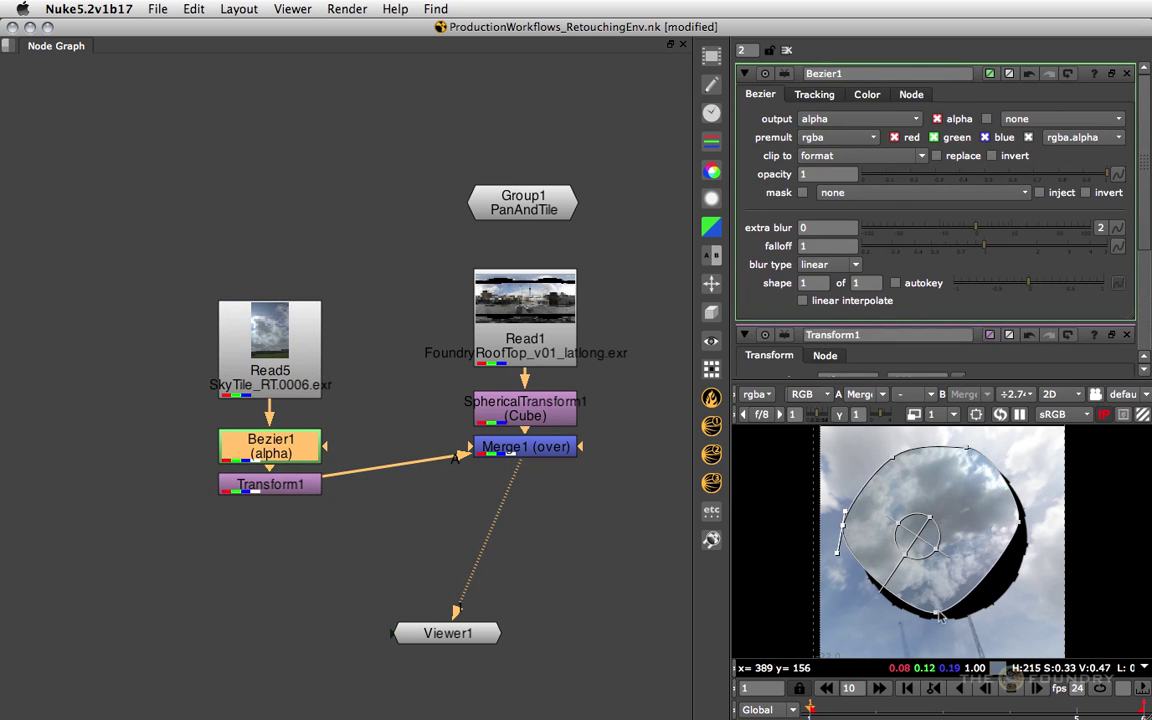
left_click_drag(933, 612, 888, 603)
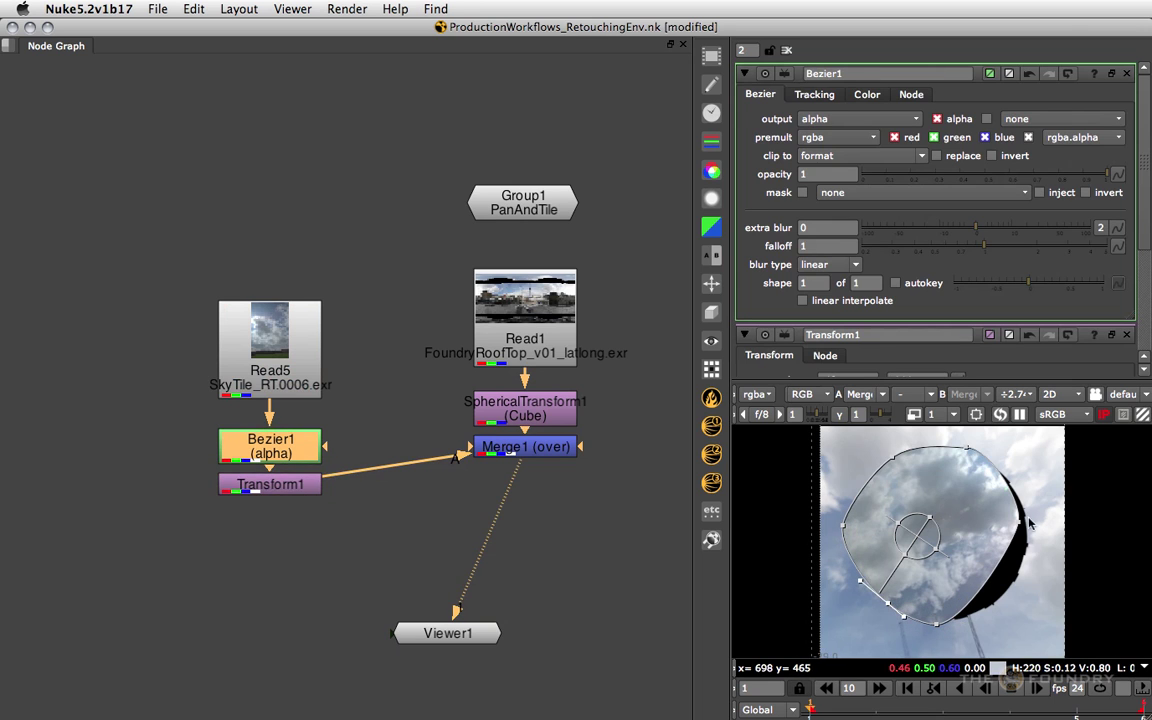
left_click_drag(1019, 522, 1032, 530)
left_click_drag(993, 590, 1010, 598, "alt+super")
Pull feather points outward all around the Bezier to soften the sky patch's edge
left_click_drag(1032, 531, 1059, 534, "super")
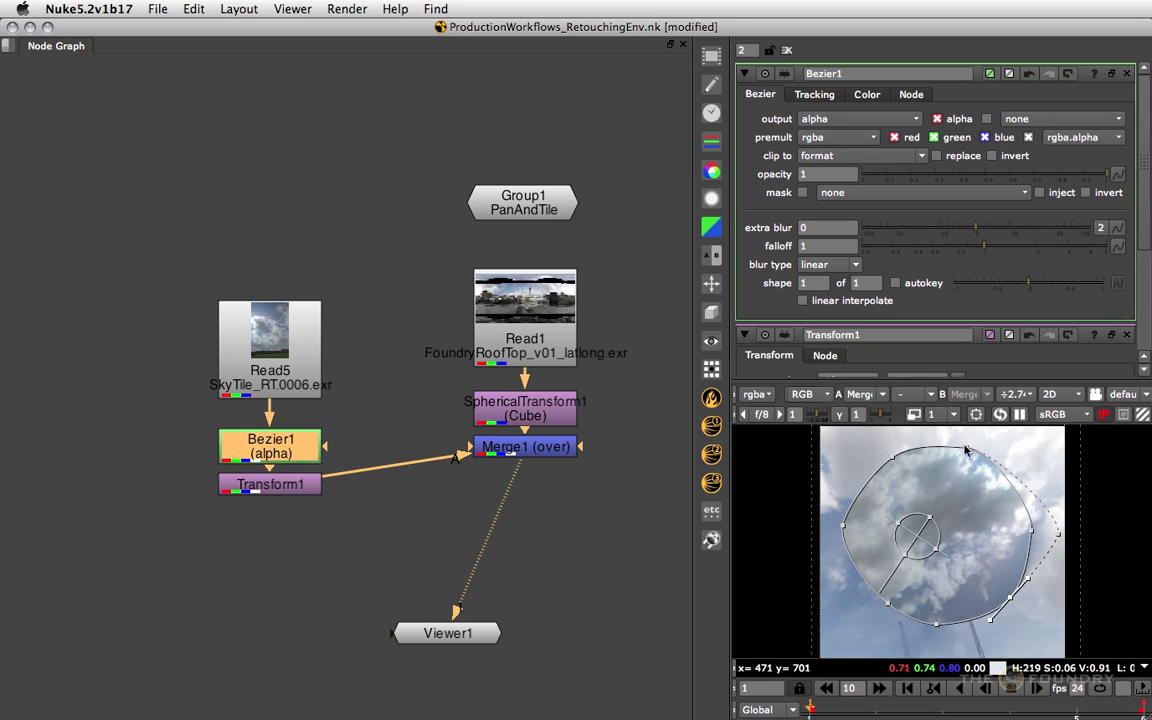
left_click_drag(967, 446, 972, 429, "super")
middle_click_drag(955, 479, 929, 511)
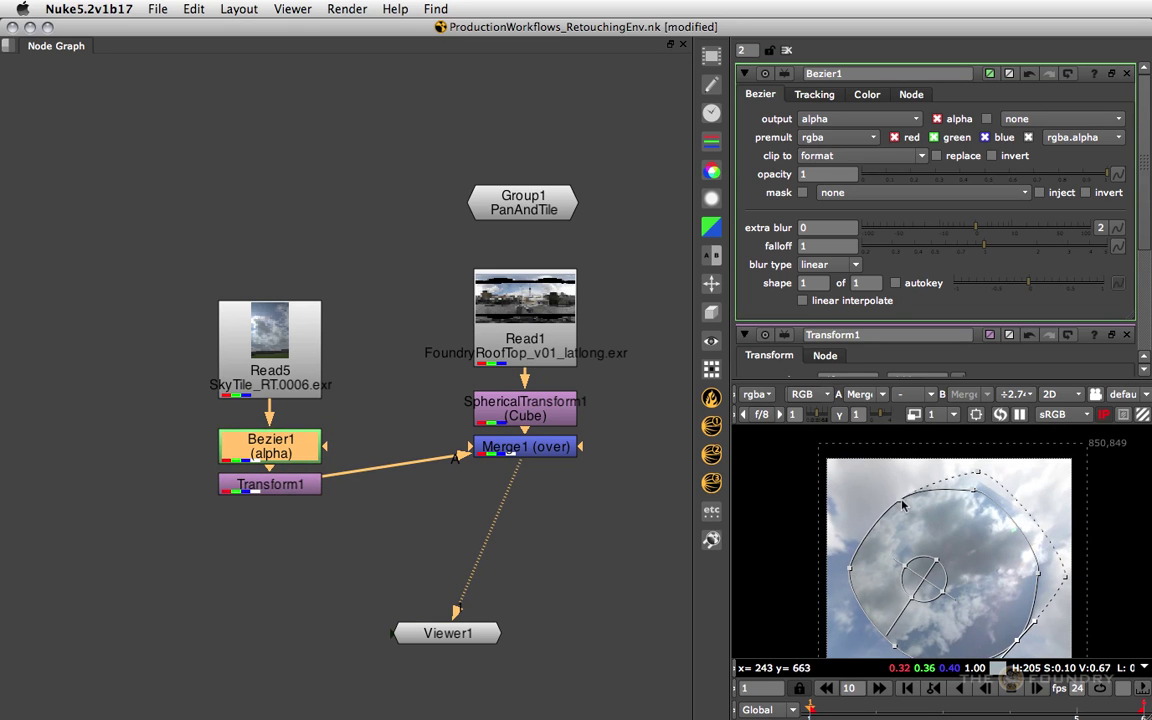
left_click_drag(901, 500, 845, 464, "super")
left_click_drag(849, 568, 833, 567, "super")
middle_click_drag(925, 555, 910, 475)
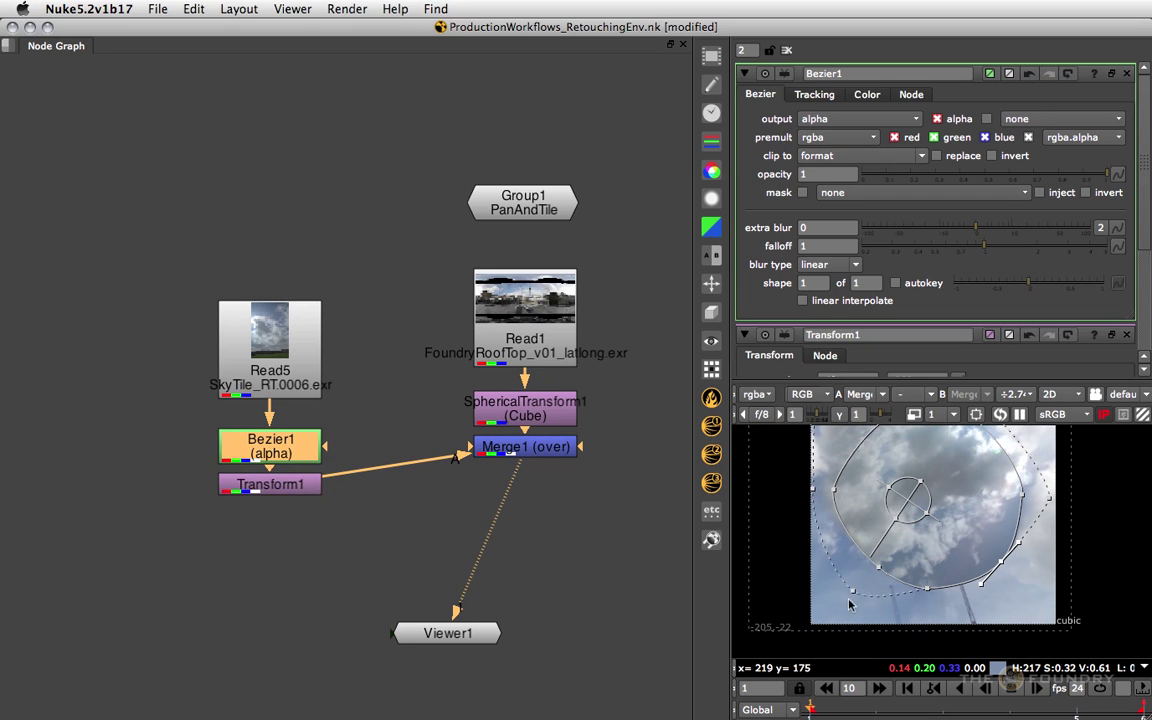
left_click_drag(848, 603, 846, 603, "super")
left_click_drag(929, 587, 965, 609, "super")
left_click_drag(1003, 563, 1040, 599, "super")
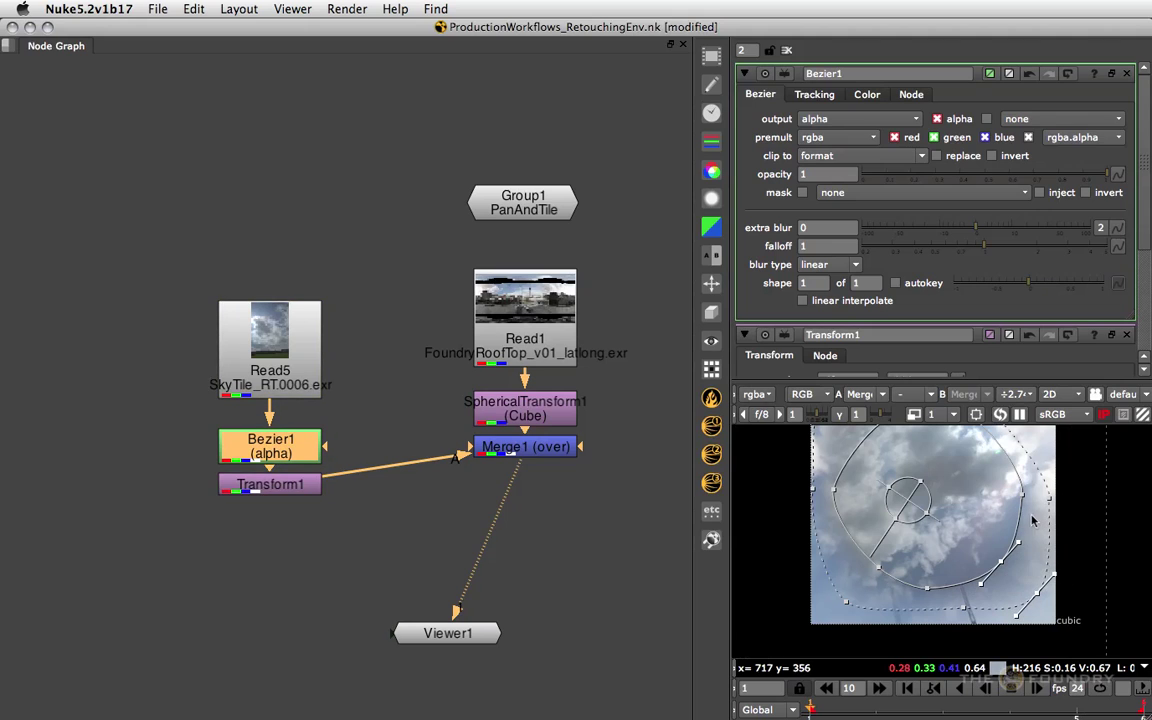
Pull the feather points at the Bezier's upper-right corner inward to blend the patch seam, and close the Bezier and Transform properties
scroll(1014, 490, "down", 3)
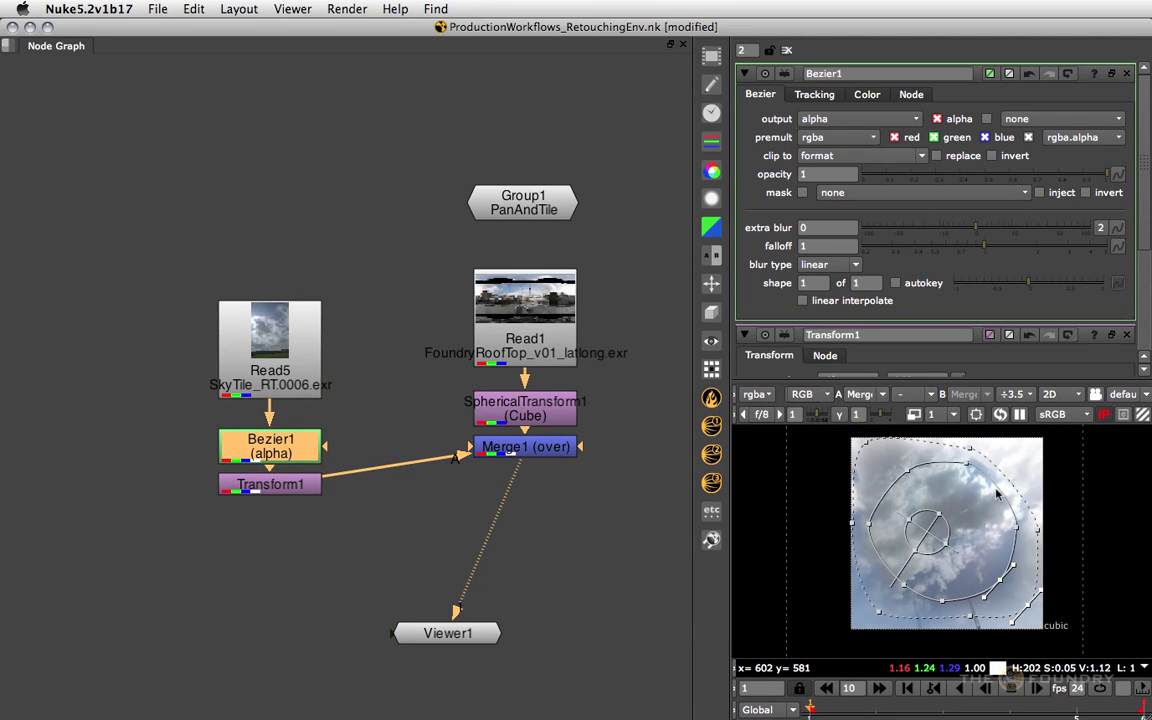
scroll(1020, 475, "up", 3)
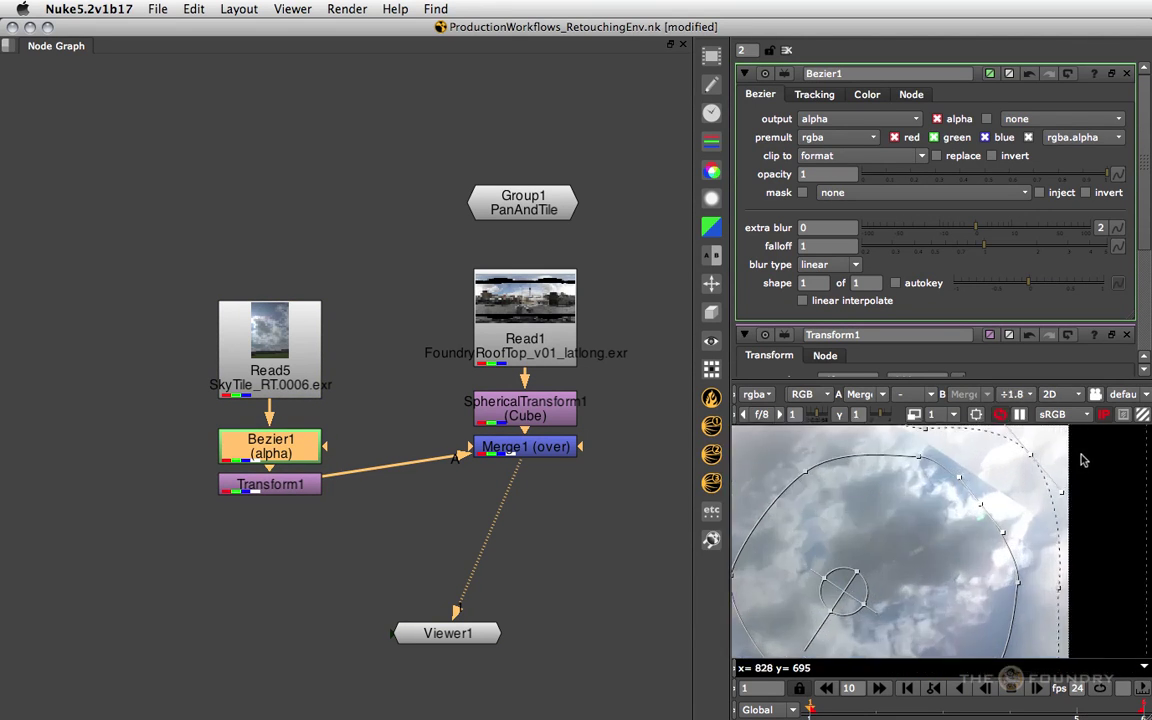
left_click_drag(1033, 456, 1006, 502)
middle_click_drag(968, 466, 995, 487)
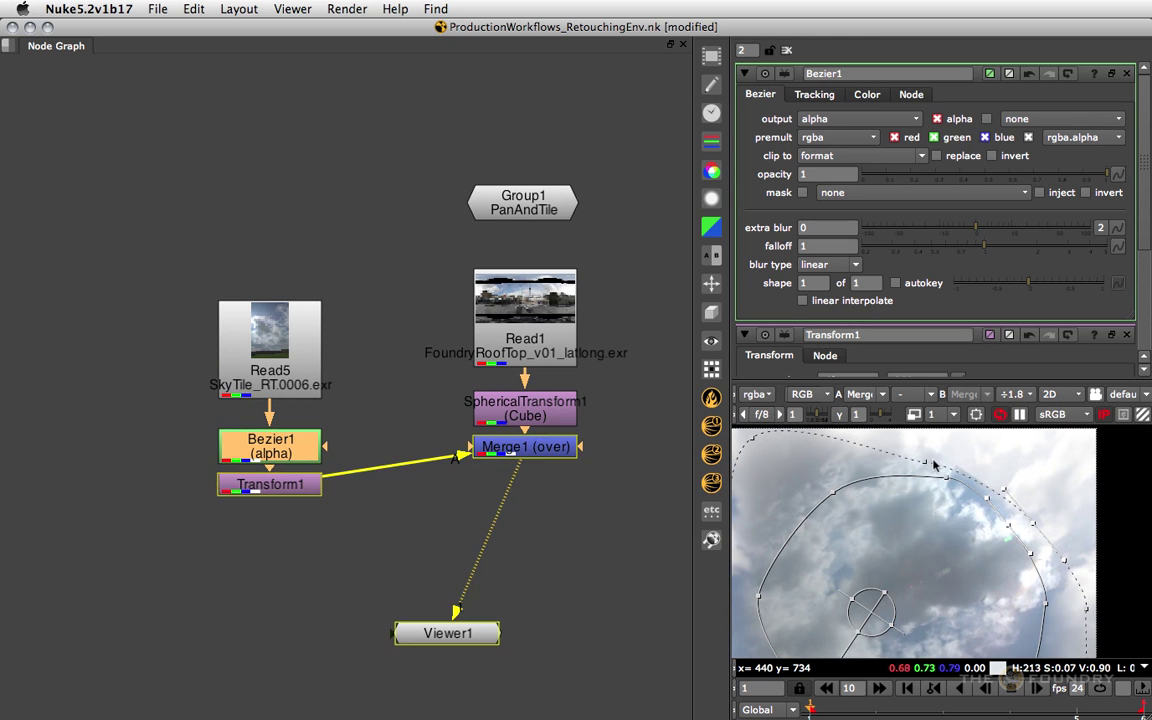
scroll(980, 467, "down", 2)
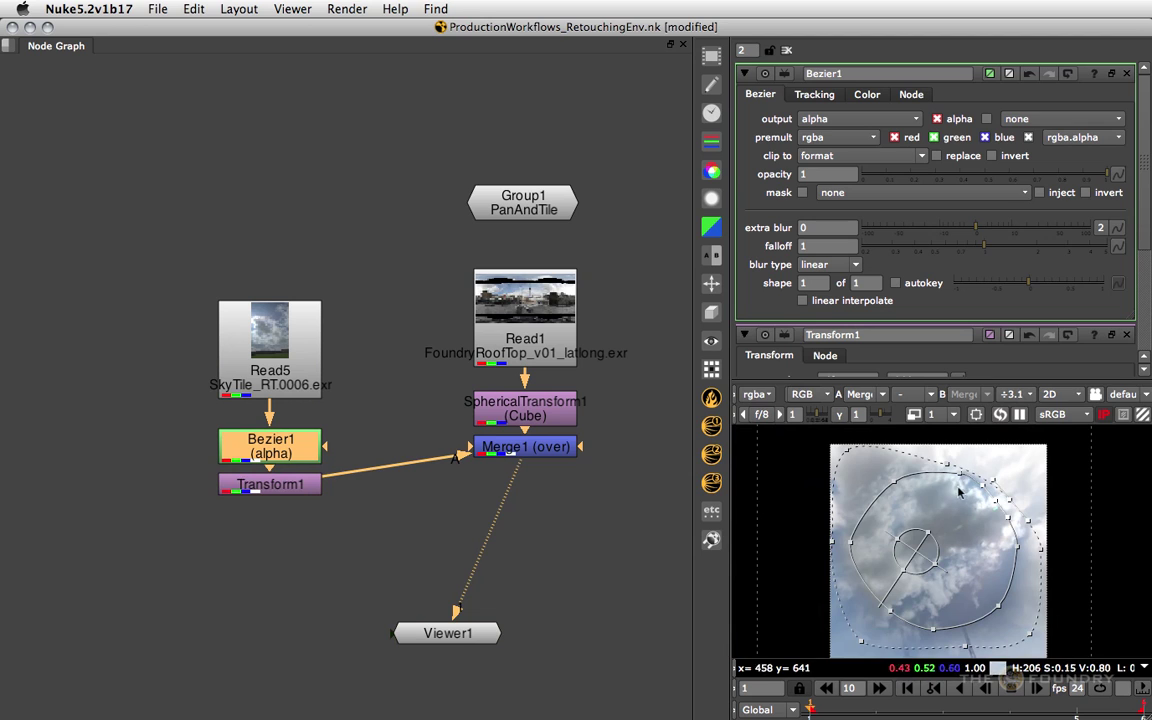
left_click(1127, 73)
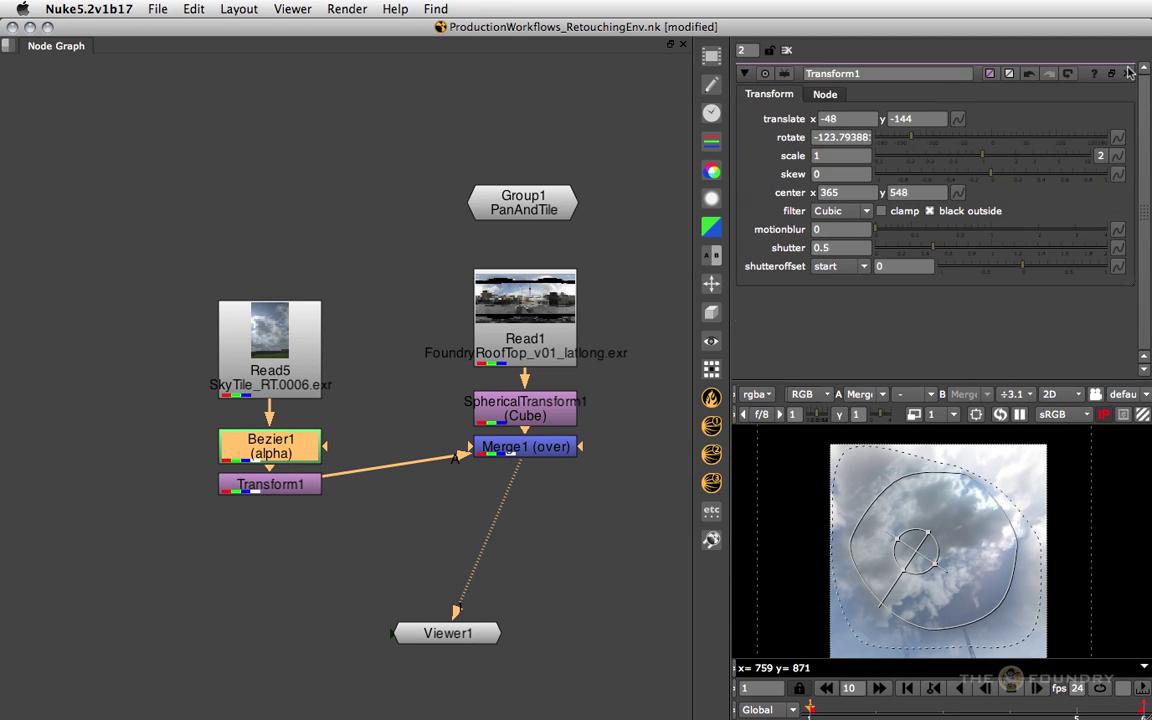
left_click(1127, 73)
Insert a Grade between the sky tile Read and the Bezier, with whitepoint 0.88 and gamma 1.3
left_click_drag(291, 361, 291, 313)
key("g")
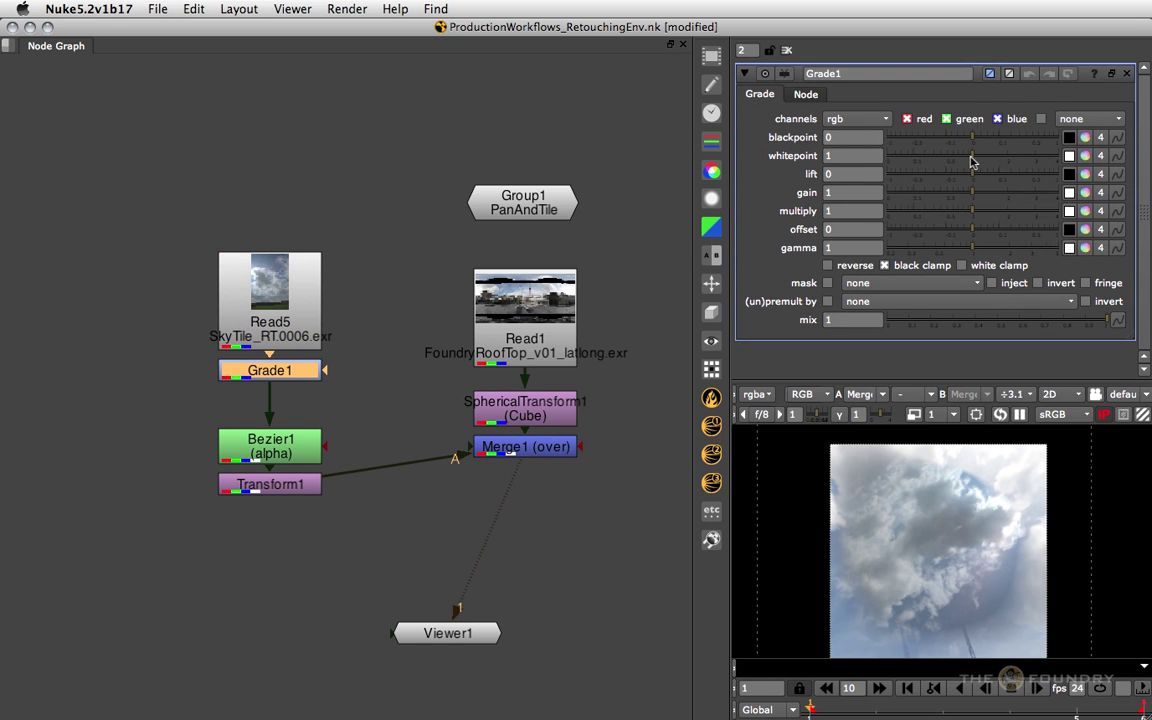
left_click_drag(970, 160, 967, 160)
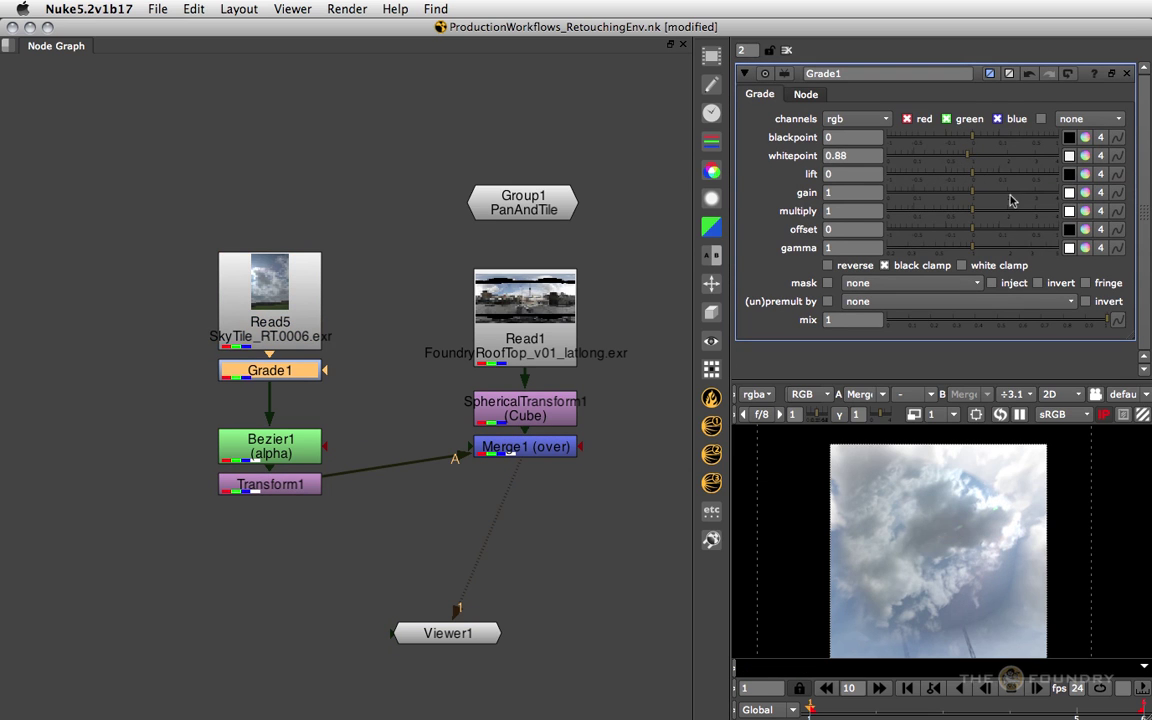
left_click_drag(973, 252, 986, 248)
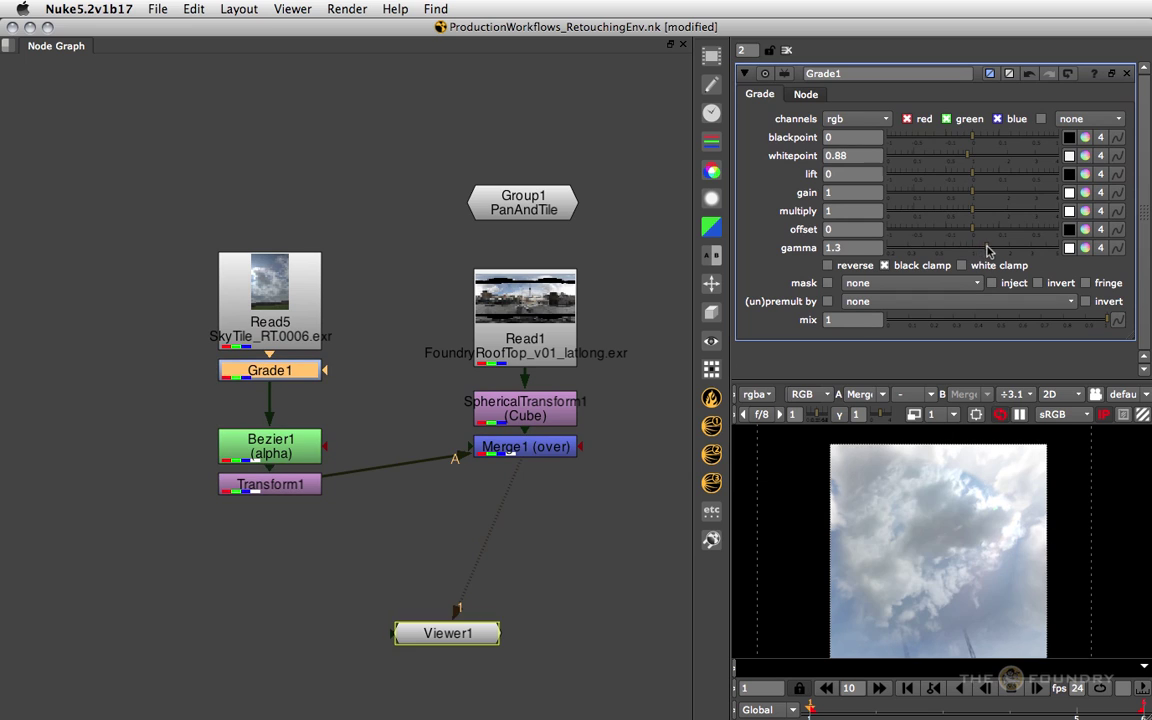
left_click(1127, 73)
Align the Merge node level with the Transform and place the Viewer directly beneath the Merge
left_click_drag(545, 448, 546, 485)
middle_click_drag(566, 503, 515, 484)
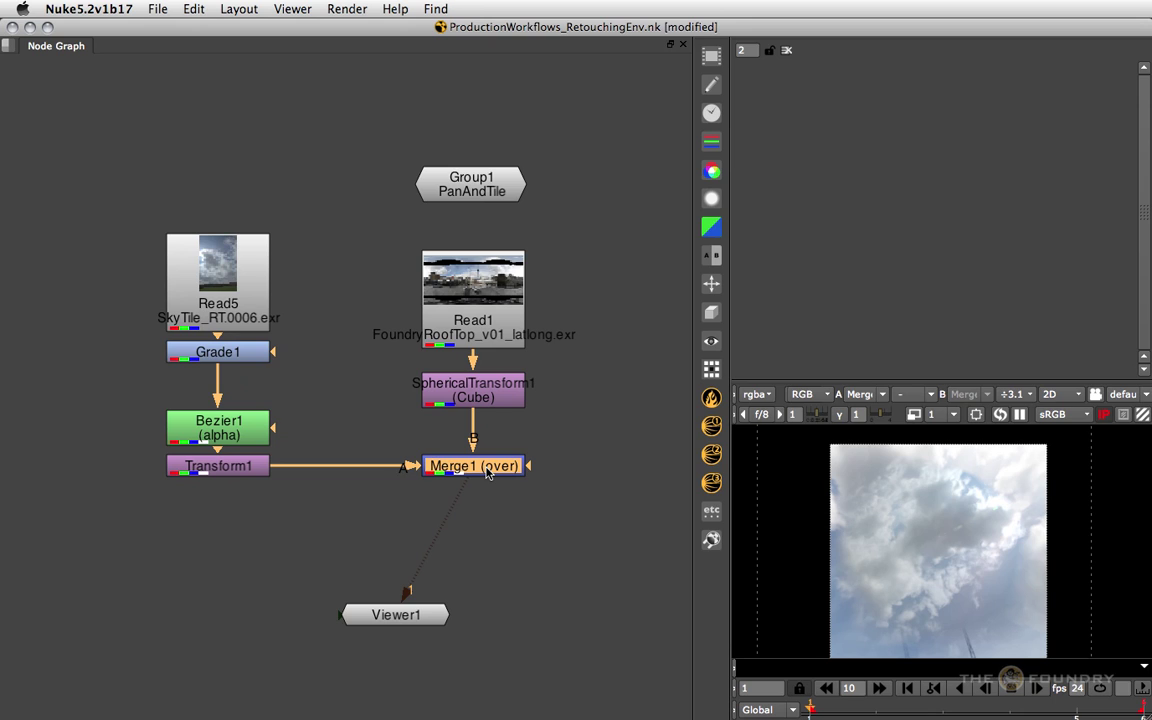
left_click_drag(423, 614, 500, 621)
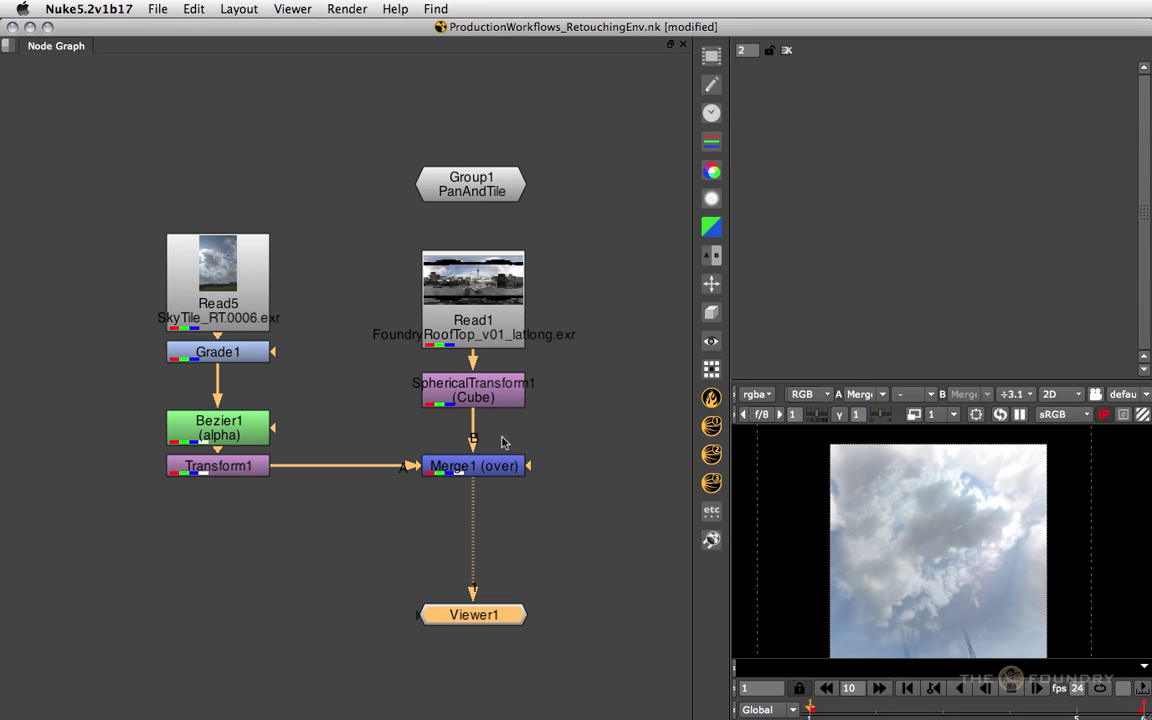
left_click_drag(563, 351, 354, 506)
Add a second SphericalTransform, connect it to the Transform's output and place it below that node
left_click(612, 417)
left_click(712, 283)
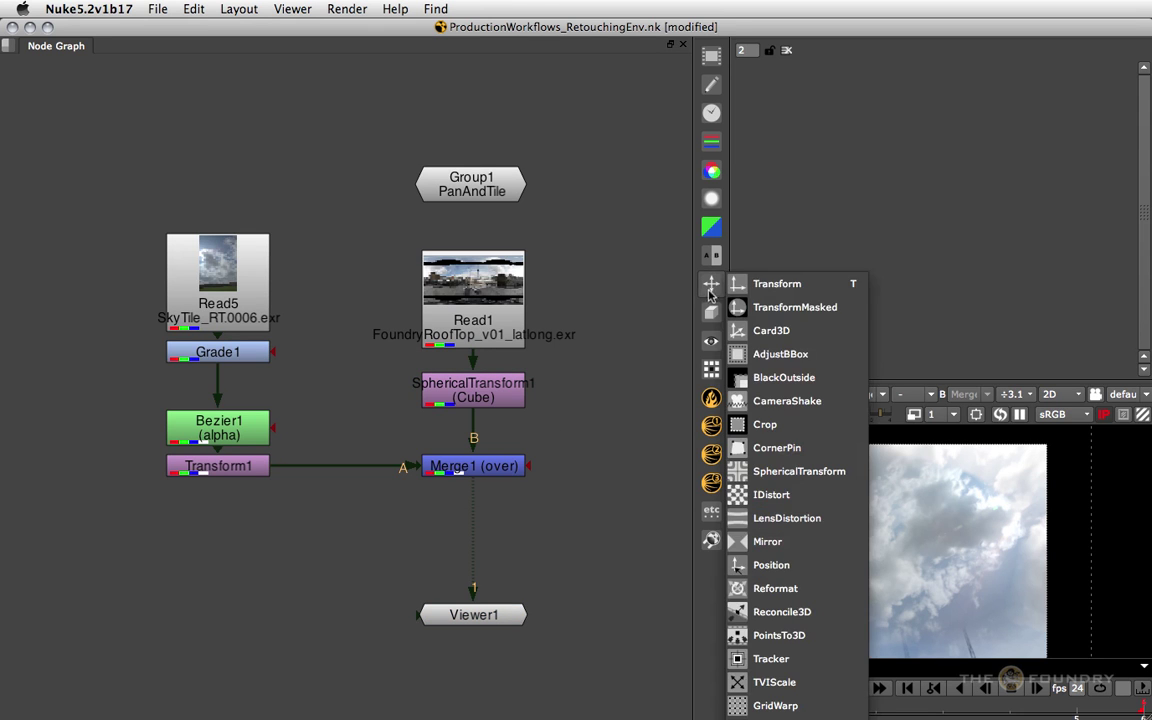
left_click(808, 475)
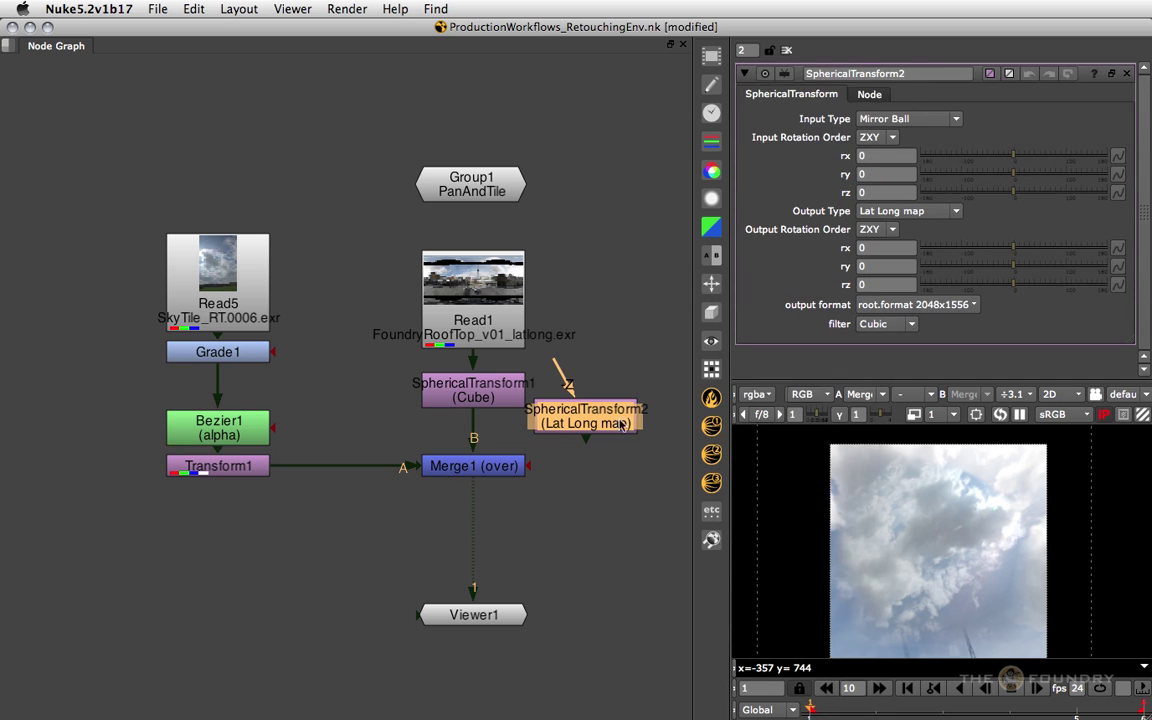
left_click_drag(570, 376, 231, 470)
left_click_drag(236, 588, 245, 579)
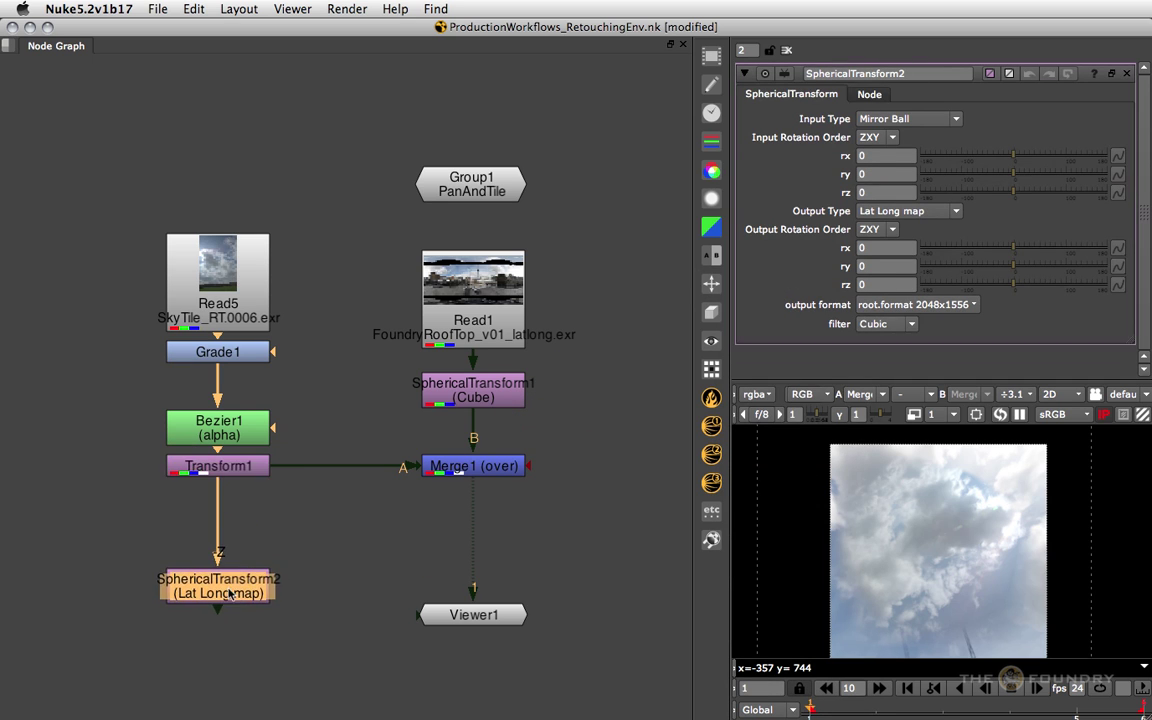
middle_click_drag(420, 551, 472, 521)
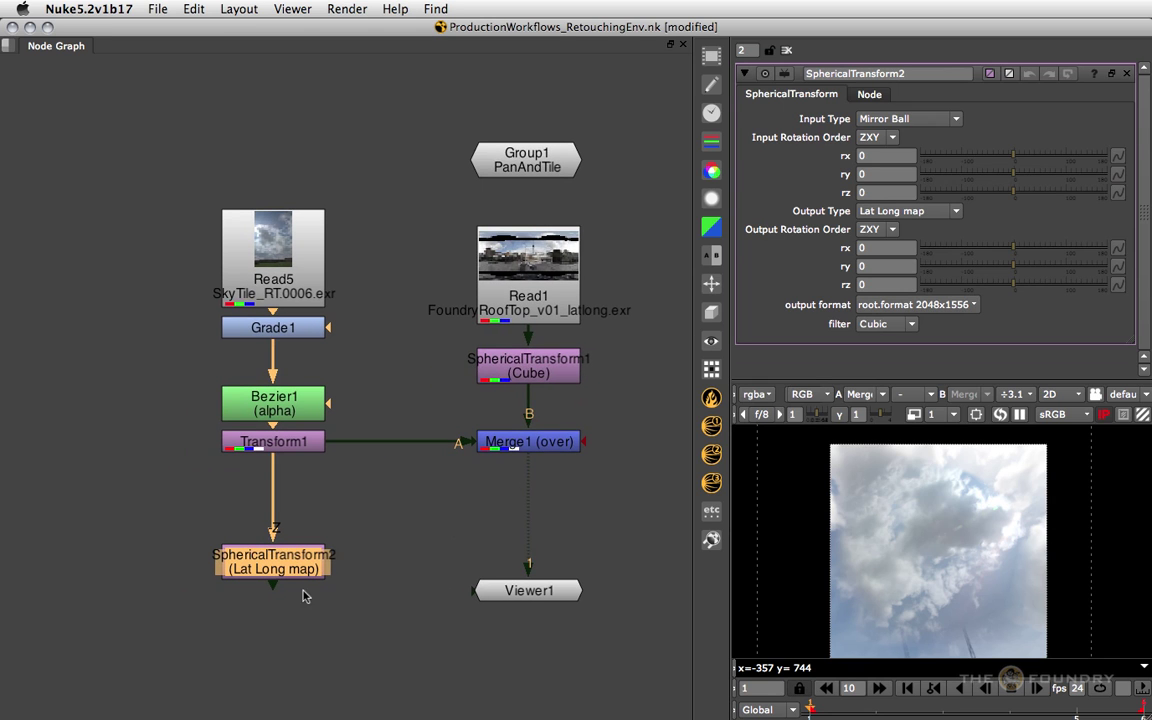
View the Transform's output and insert a Crop node directly after it
left_click(287, 446)
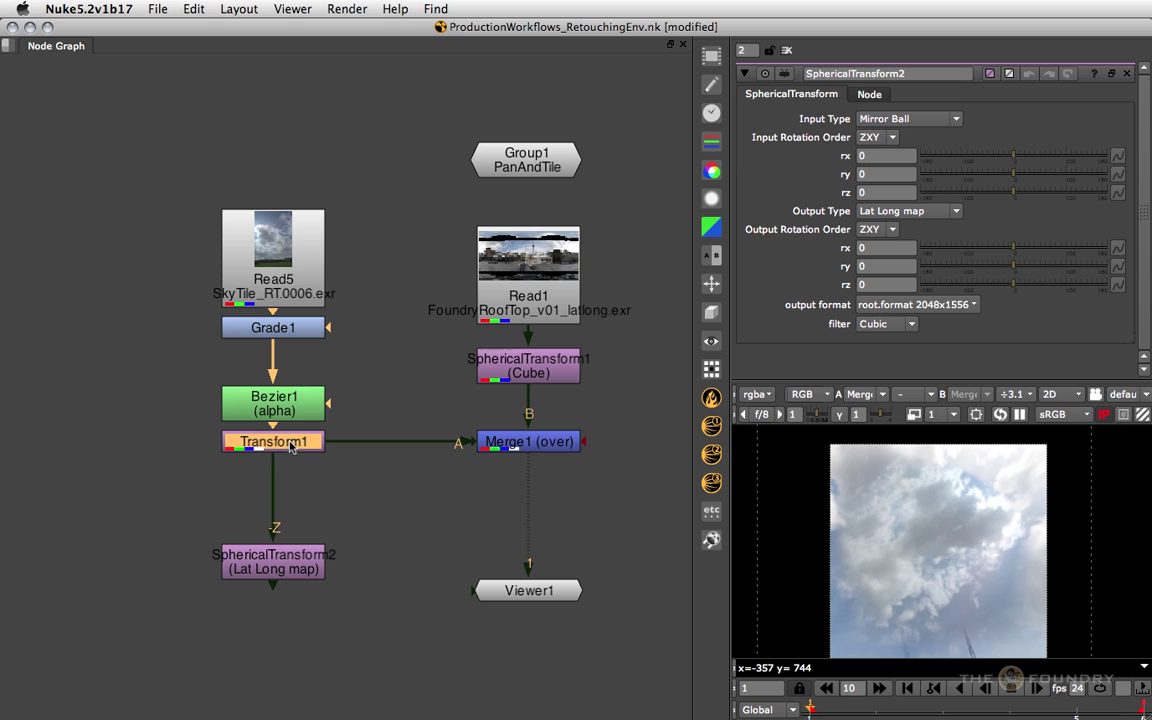
key("2")
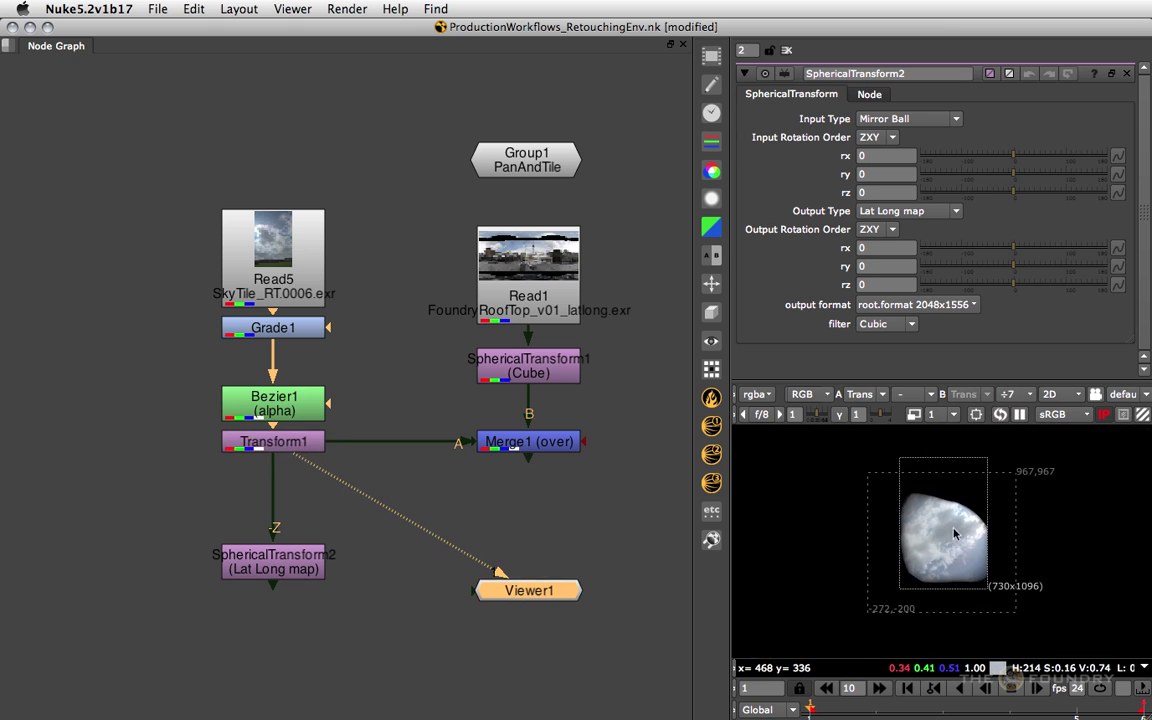
scroll(995, 528, "up", 2)
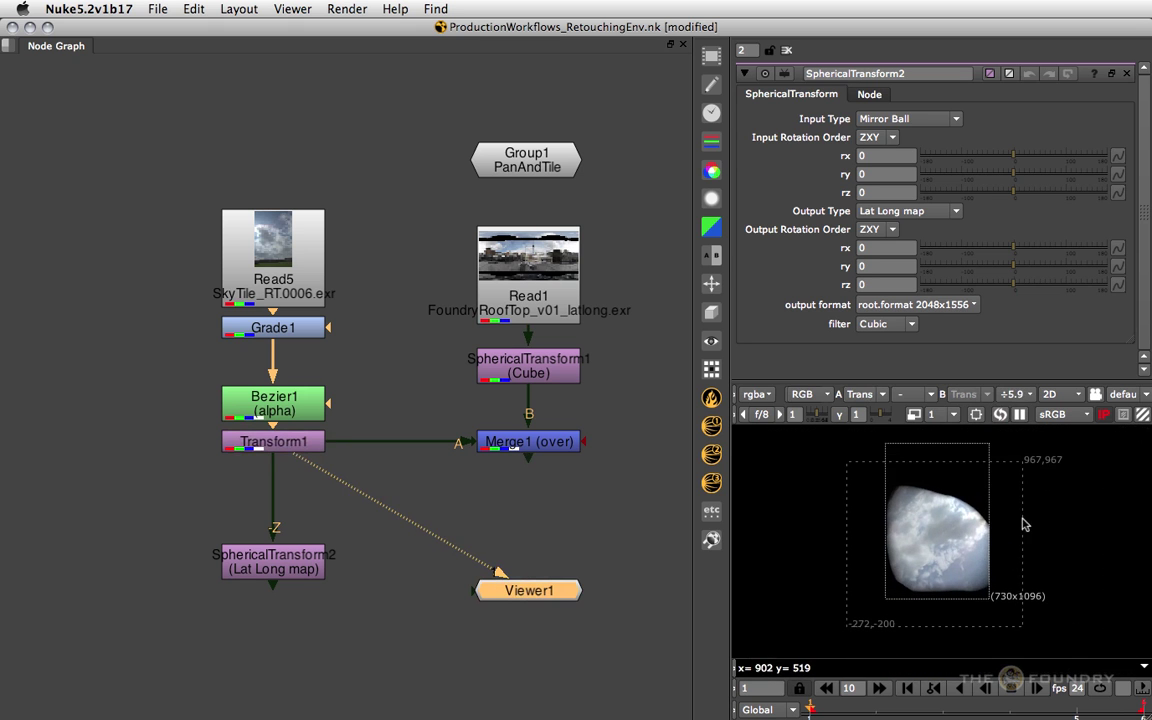
left_click(300, 447)
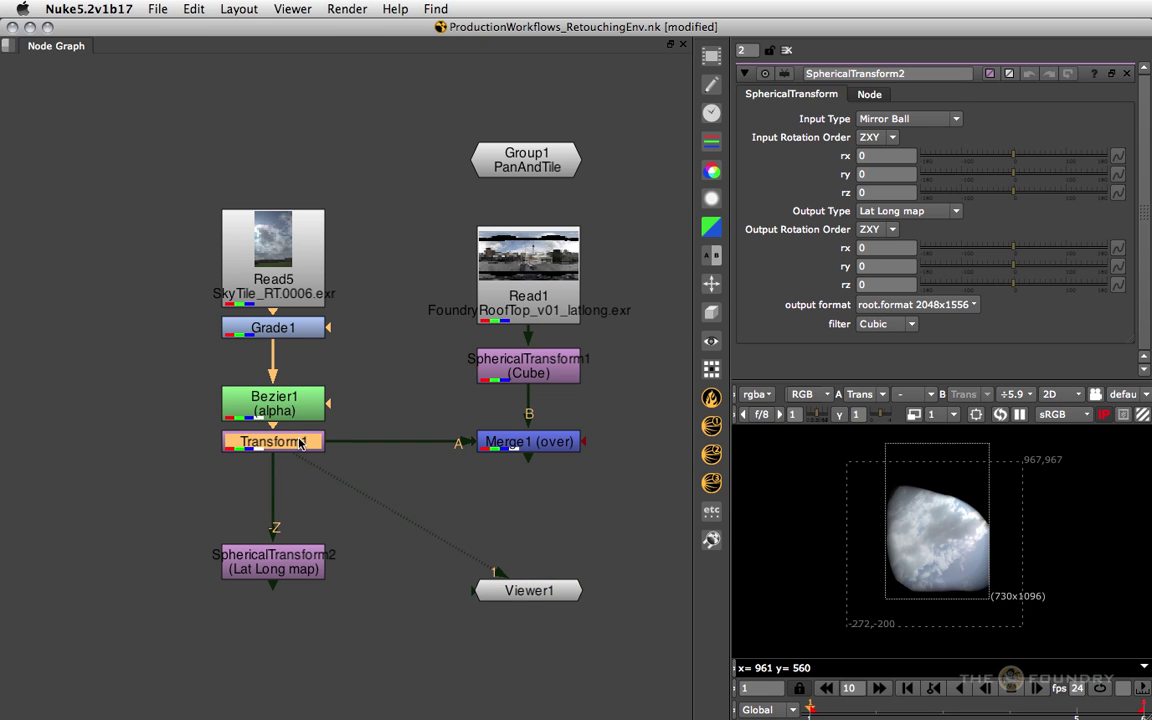
key("Tab")
type("Crop")
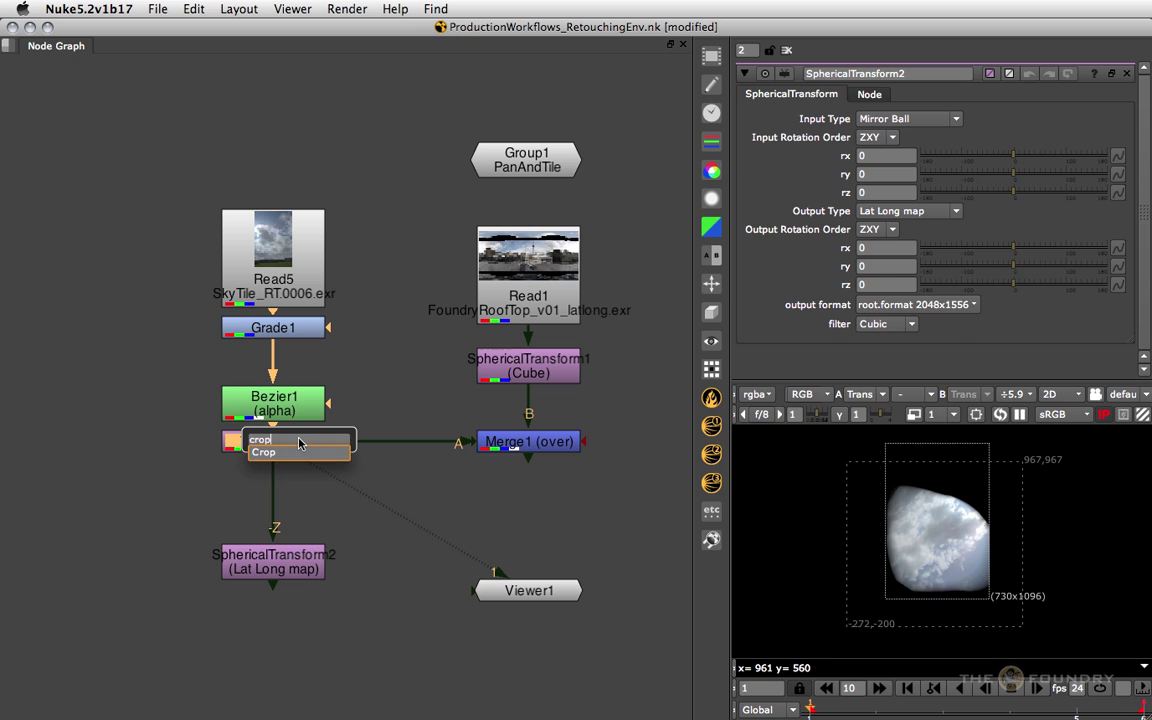
key("Return")
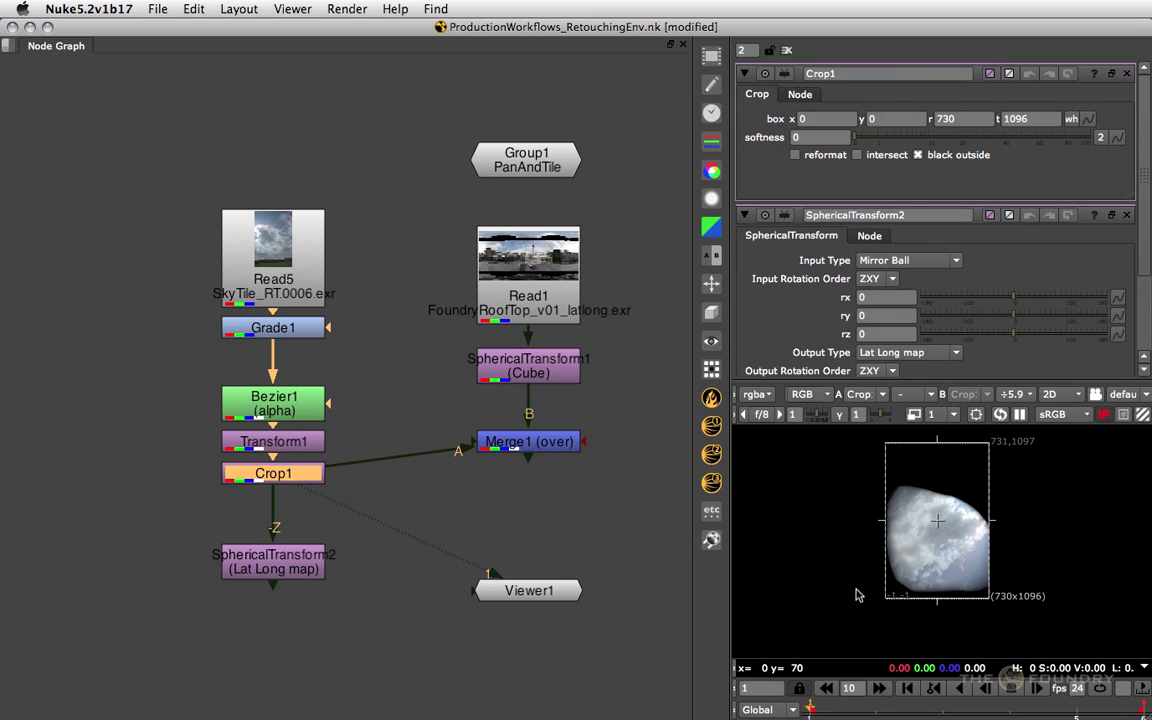
Move the Crop together with its upstream sky nodes up so the Crop lines up with the Merge
left_click(295, 466, "super")
left_click_drag(295, 466, 293, 451)
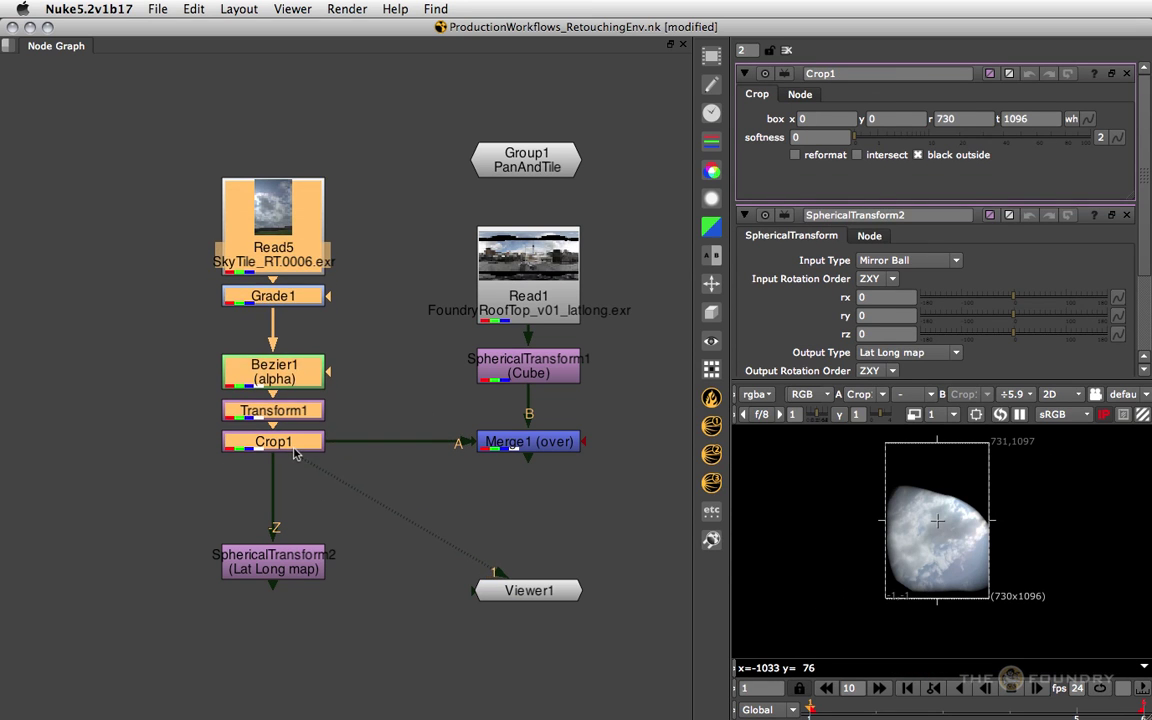
left_click(355, 409)
Set the Crop box's right and top to 800, enable reformat and disable black outside
left_click(312, 440)
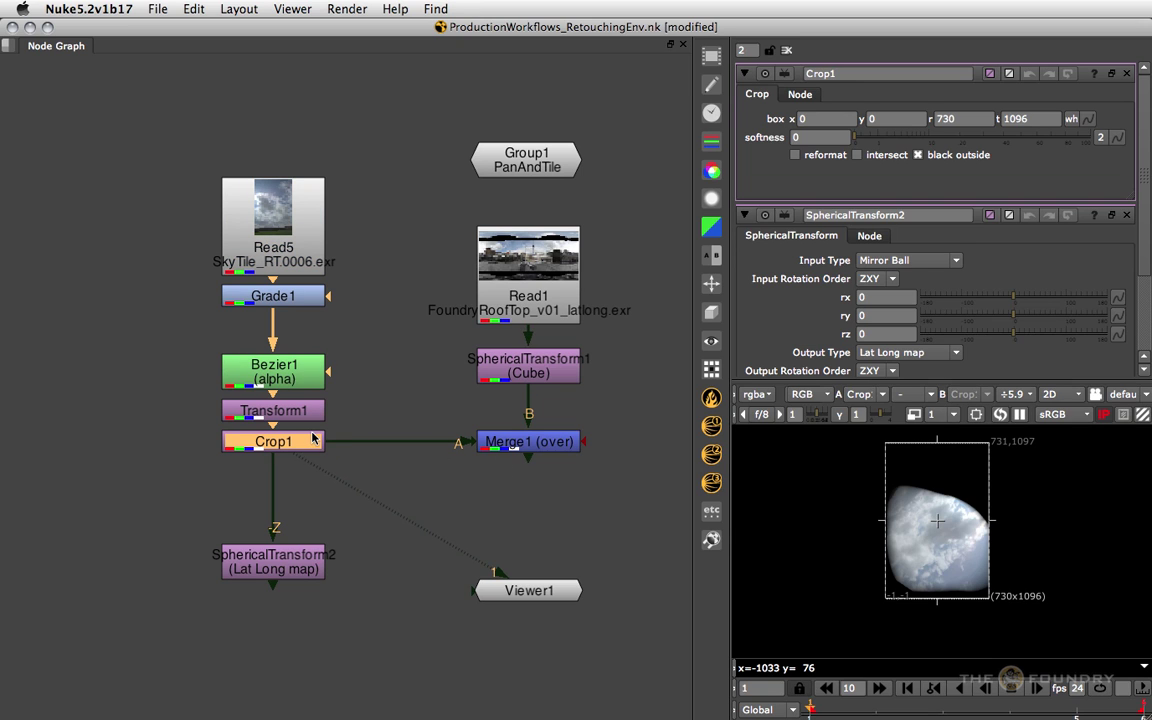
double_click(966, 119)
key("Tab")
type("800")
key("Return")
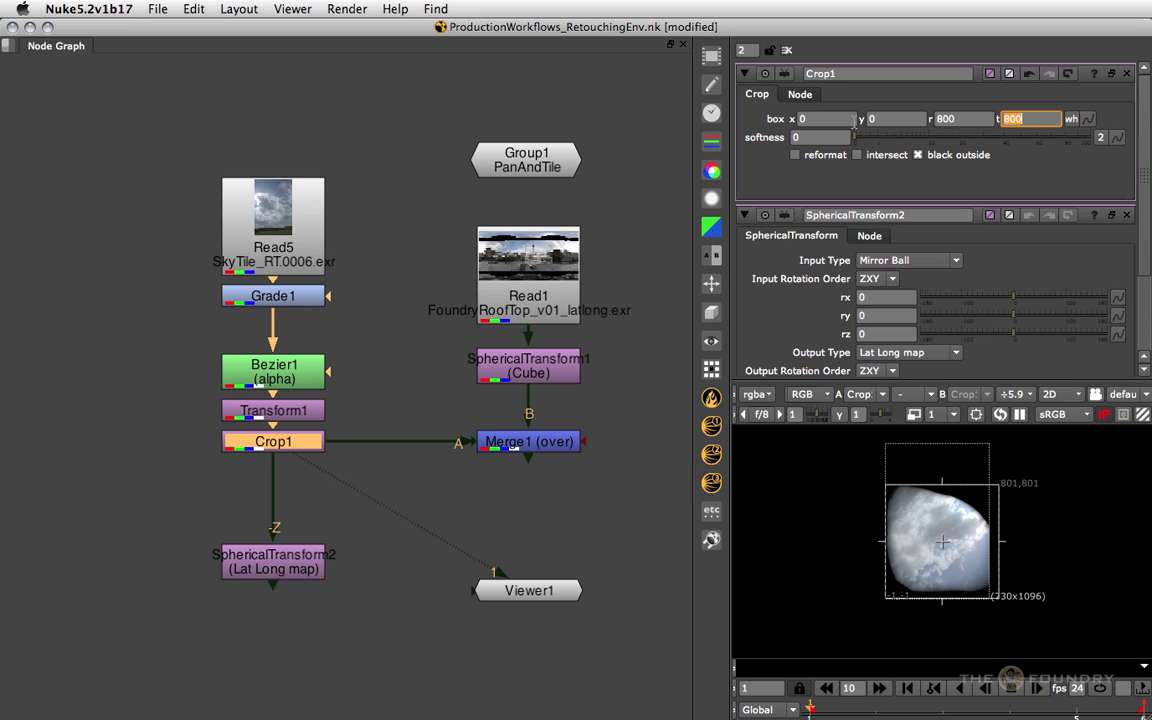
left_click(795, 155)
left_click(918, 155)
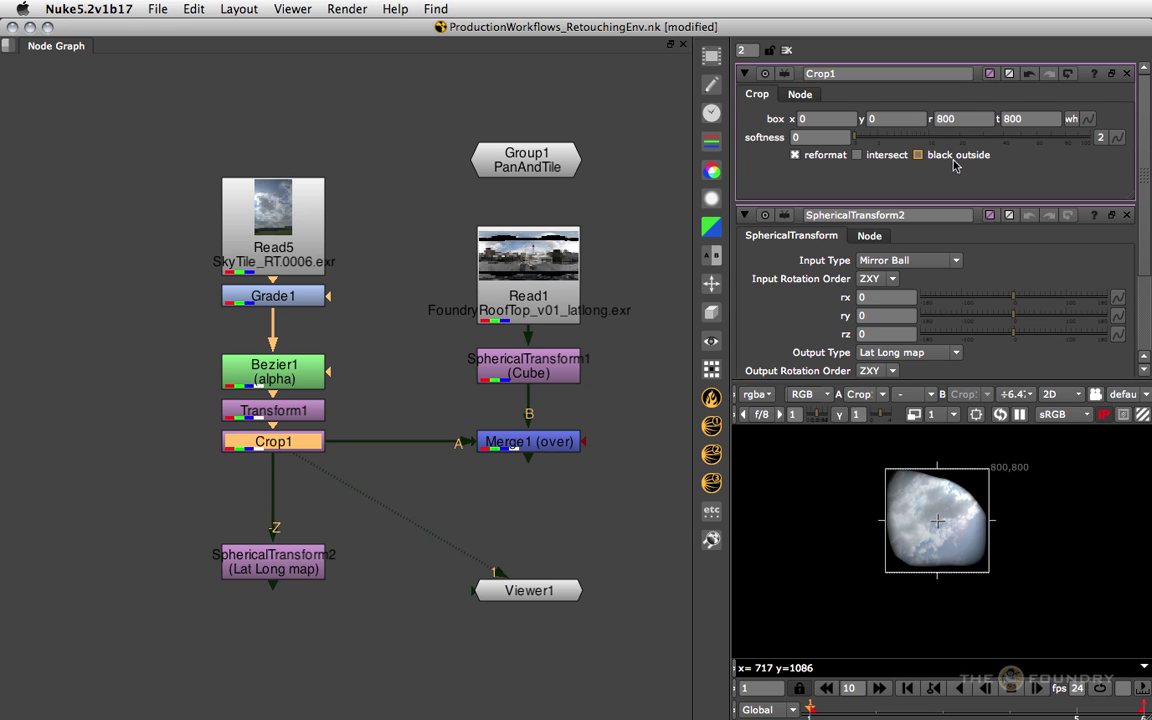
Set the second SphericalTransform's input type to Cube and its output format to 800x400, keeping the node below the Crop
left_click_drag(298, 567, 297, 546)
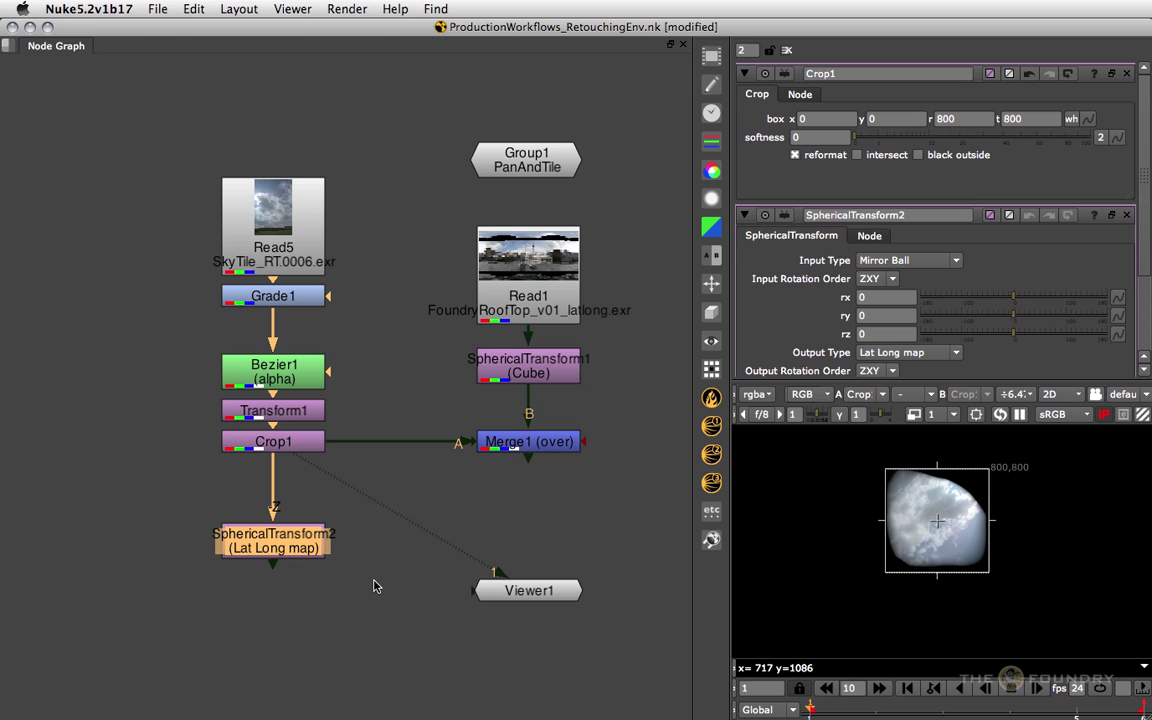
left_click(280, 446)
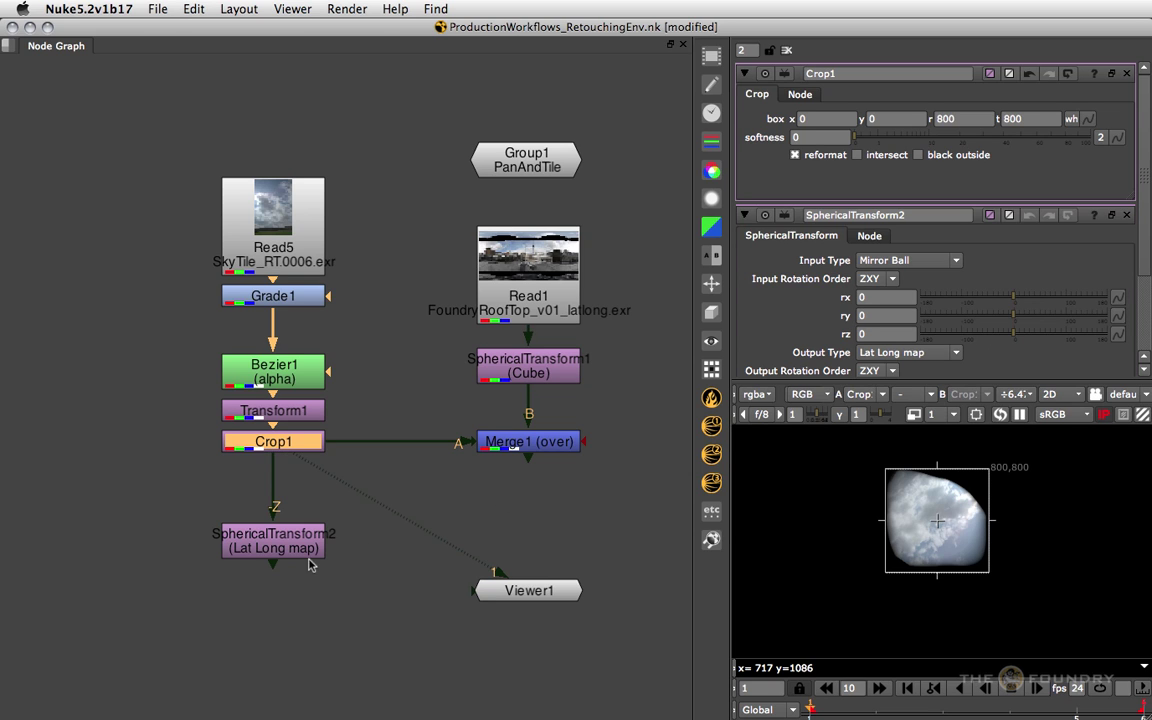
double_click(300, 550)
left_click_drag(299, 547, 296, 545)
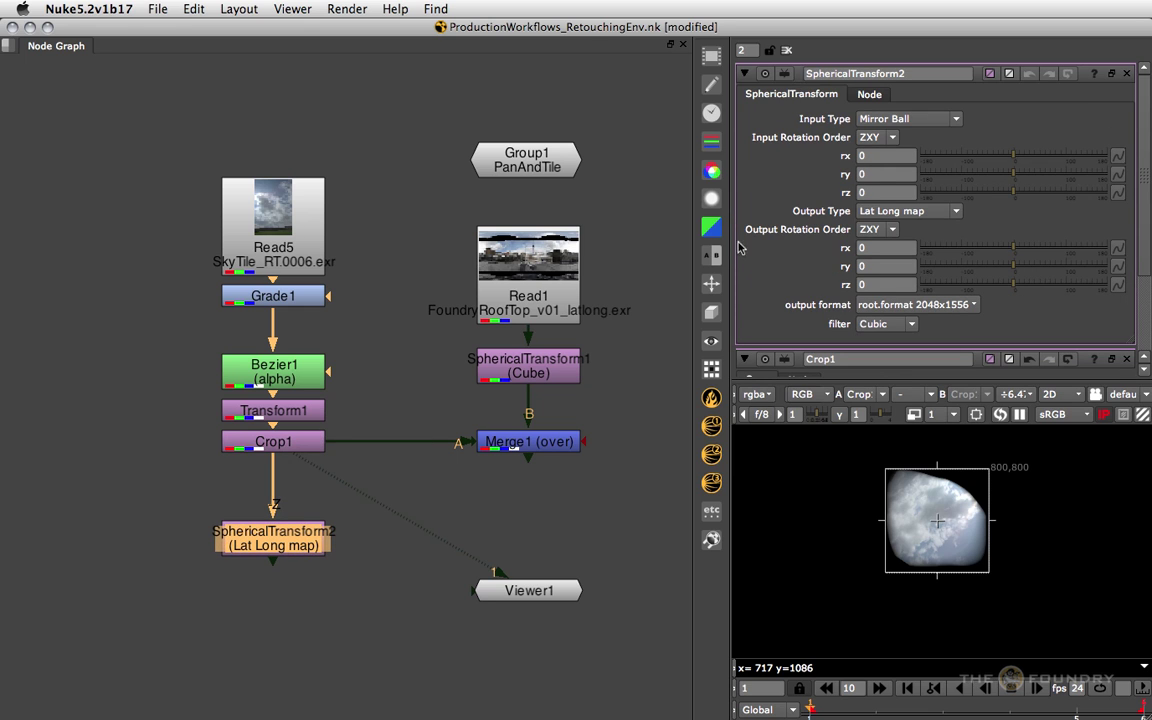
left_click(880, 118)
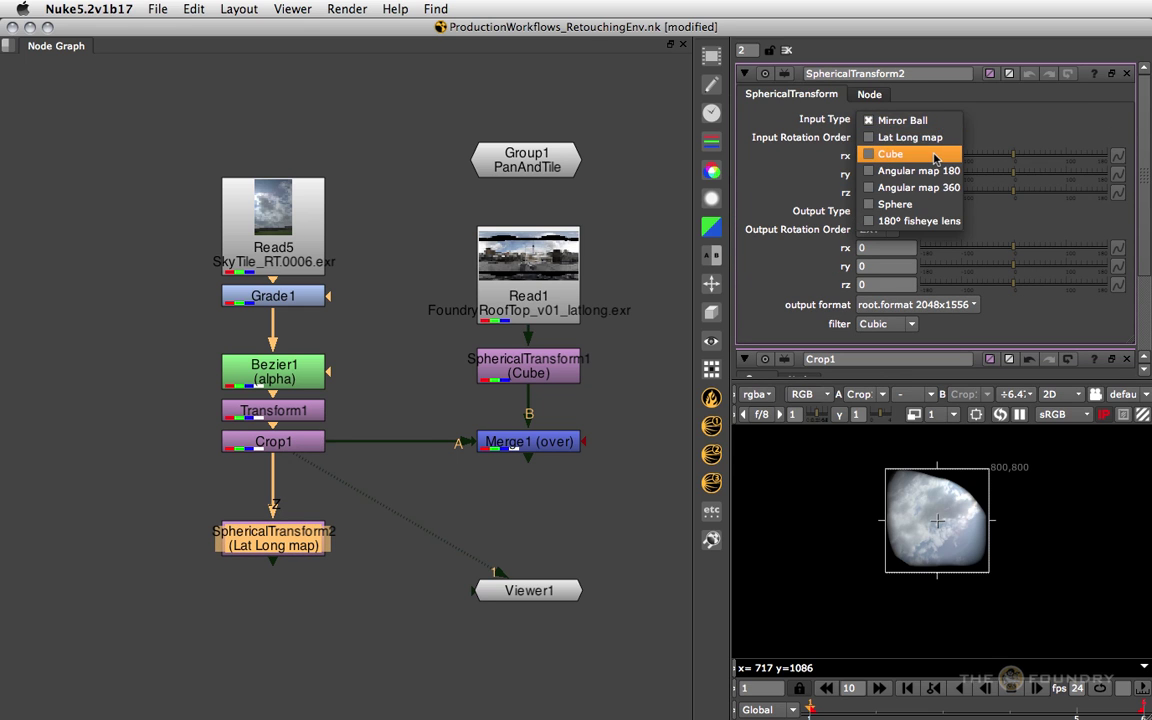
left_click(888, 152)
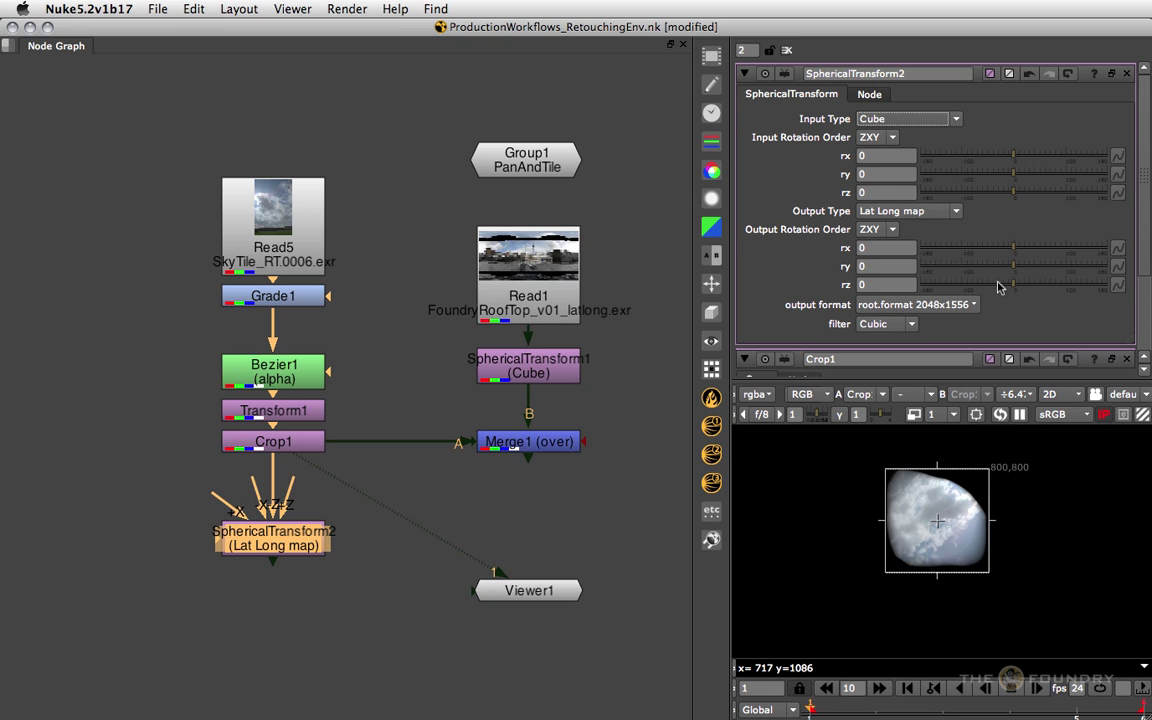
left_click(880, 304)
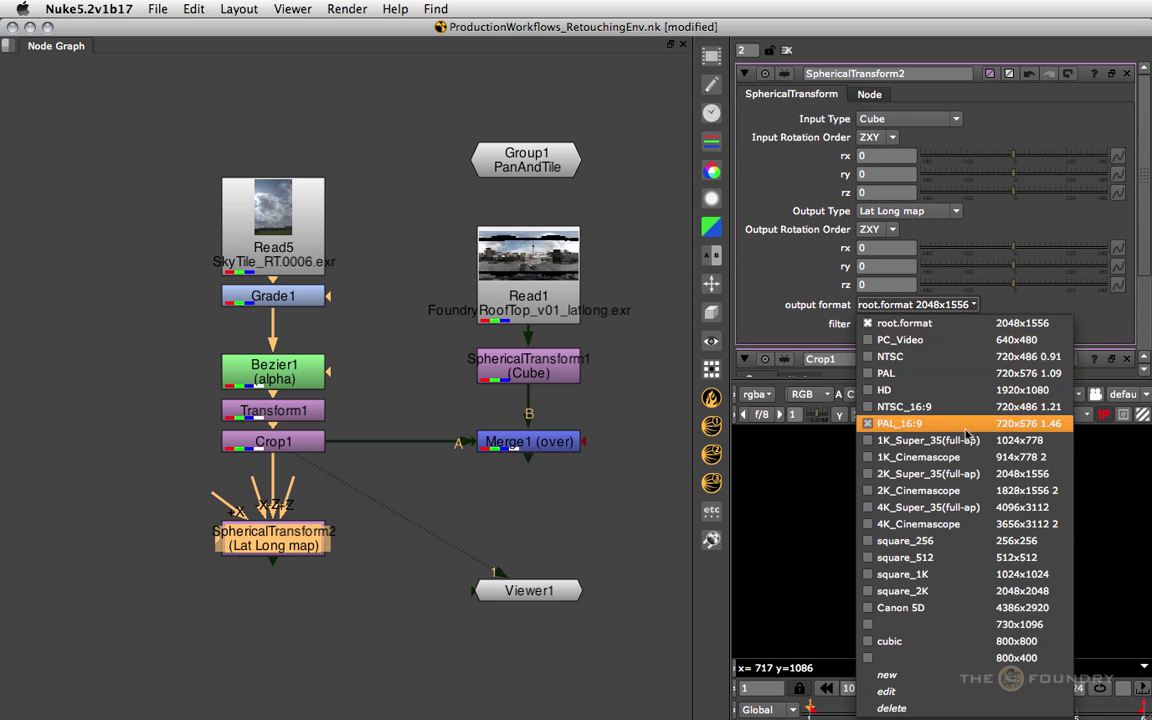
left_click(1052, 663)
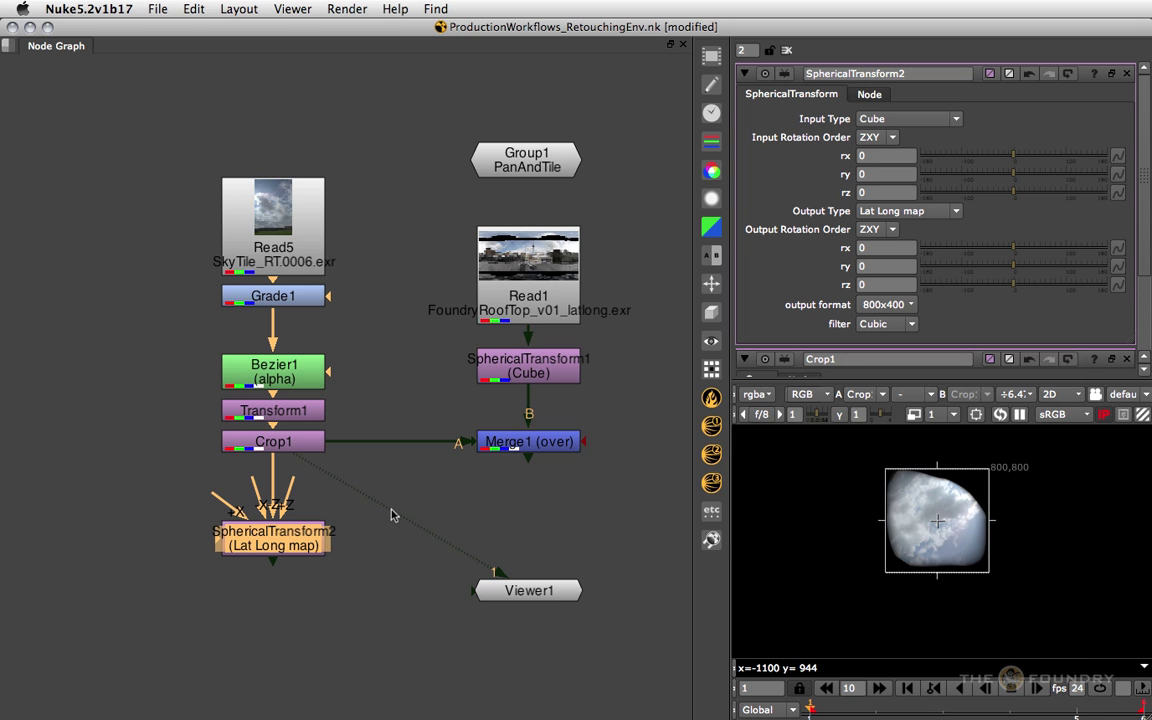
Disconnect the Crop from the second SphericalTransform's -Z input and connect it to the Y face input instead
scroll(329, 478, "up", 5)
left_click_drag(277, 441, 430, 460)
left_click(313, 384)
scroll(421, 511, "down", 2)
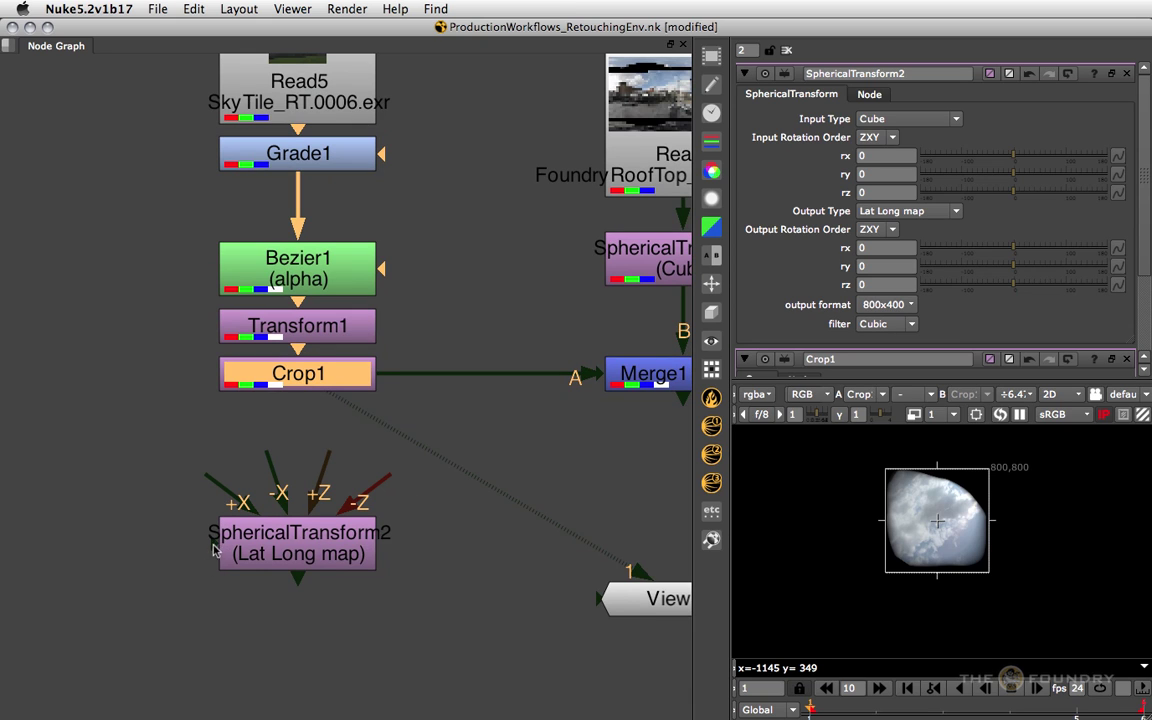
left_click_drag(205, 545, 290, 376)
left_click_drag(335, 548, 335, 592)
View the second SphericalTransform's lat-long output and close all open node properties
key("1")
scroll(422, 547, "down", 2)
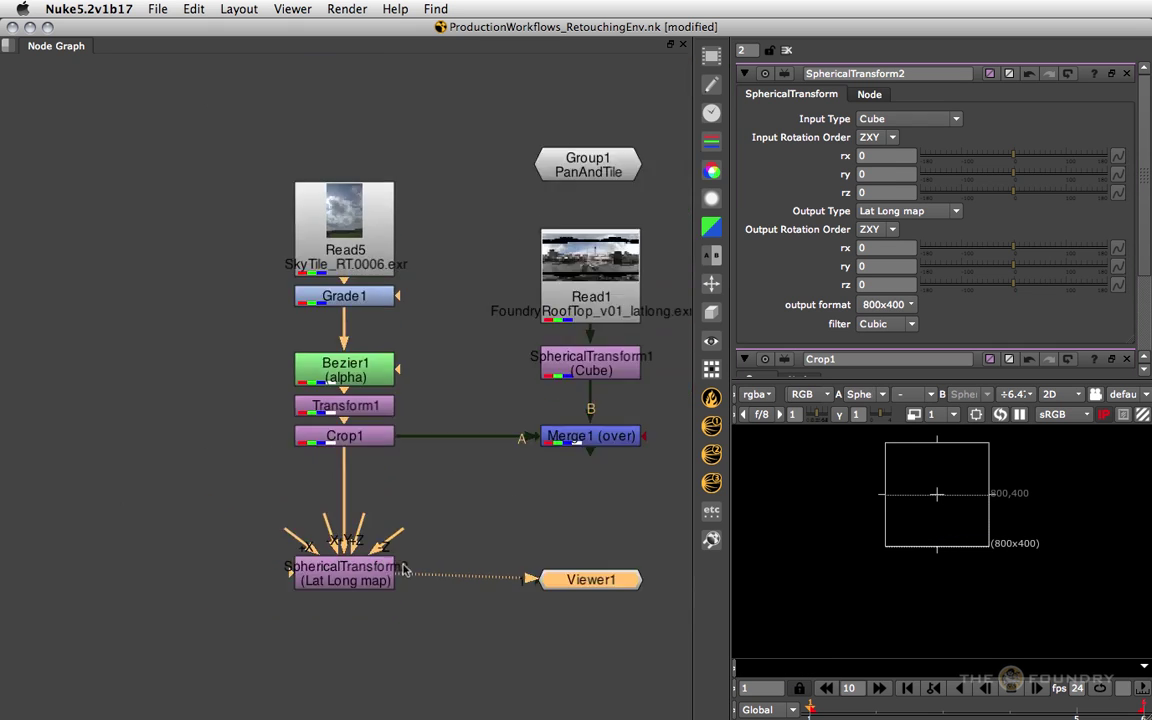
middle_click_drag(416, 546, 351, 513)
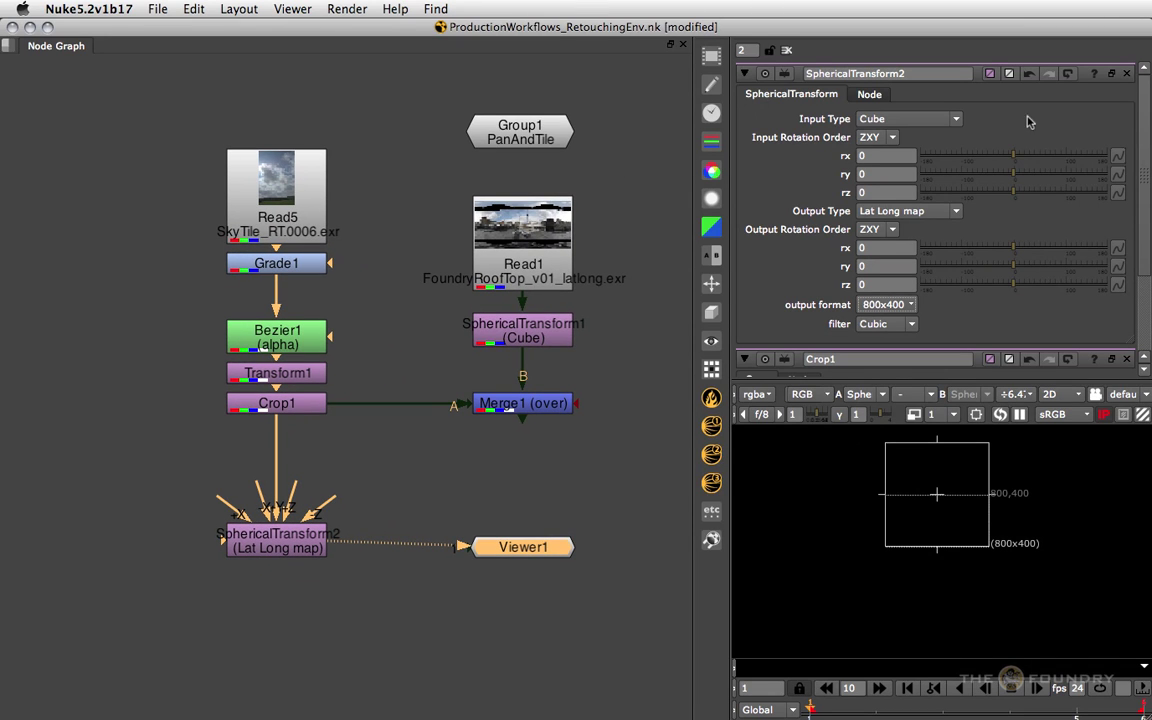
left_click(786, 50)
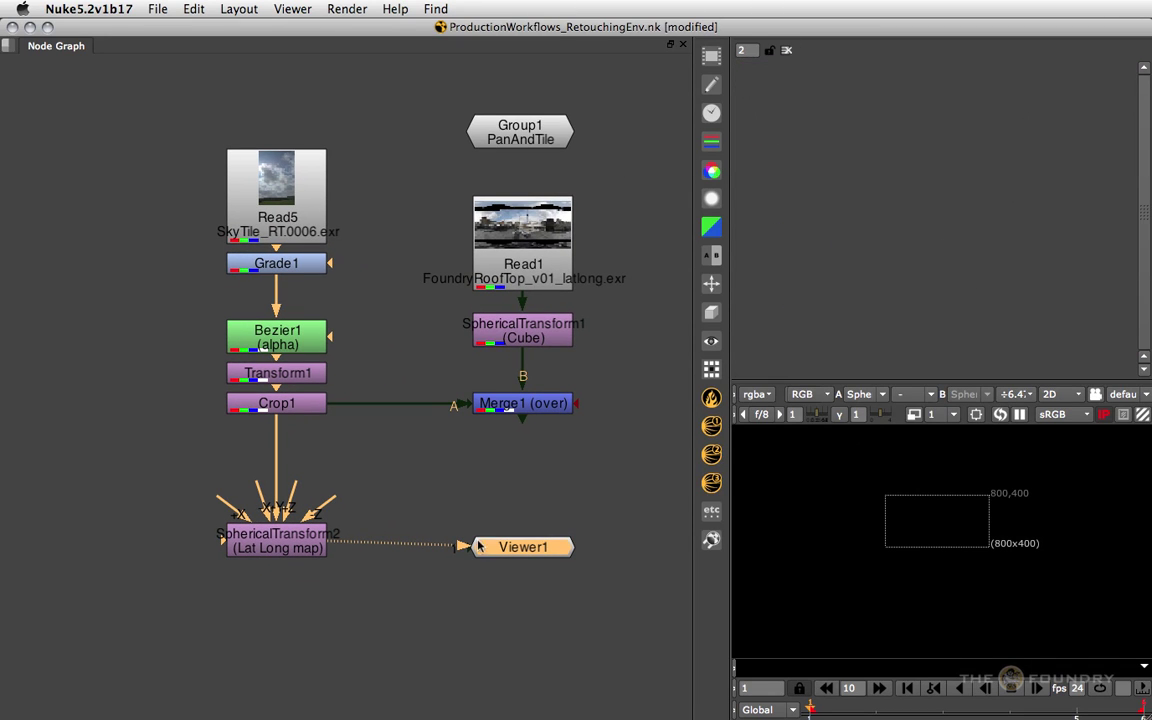
Add a Constant node and connect it to the -Z input of SphericalTransform2, placing it beside that node
scroll(316, 520, "up", 3)
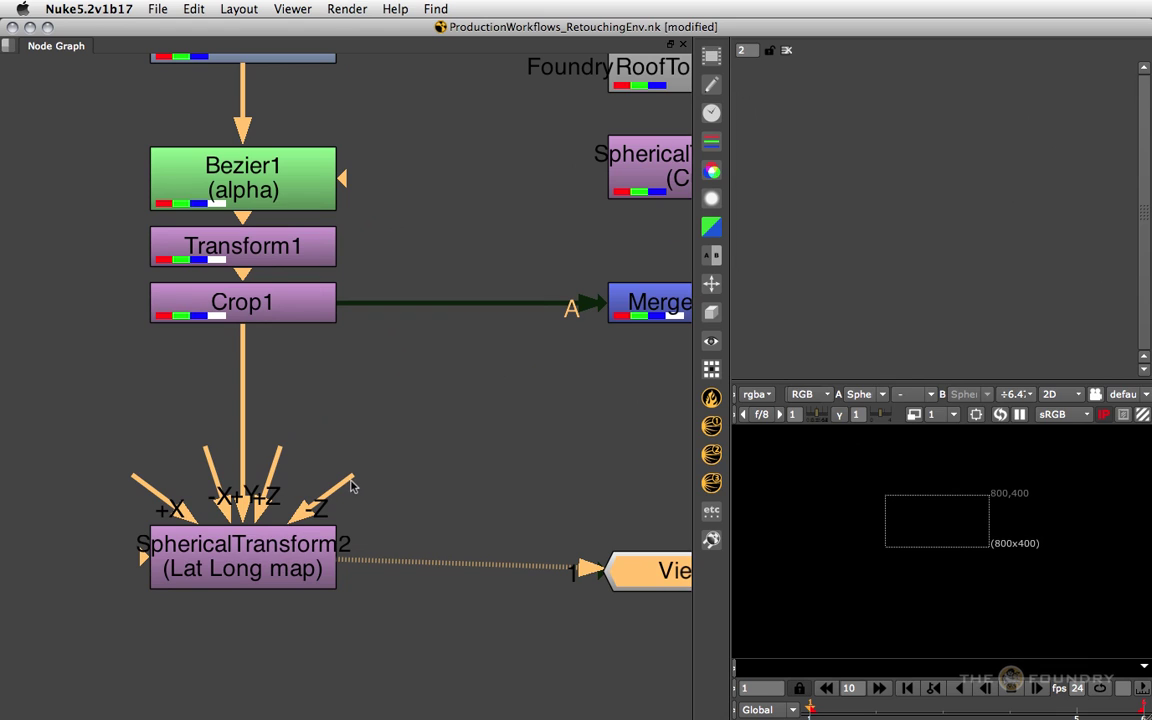
left_click_drag(350, 486, 420, 455)
left_click(497, 445)
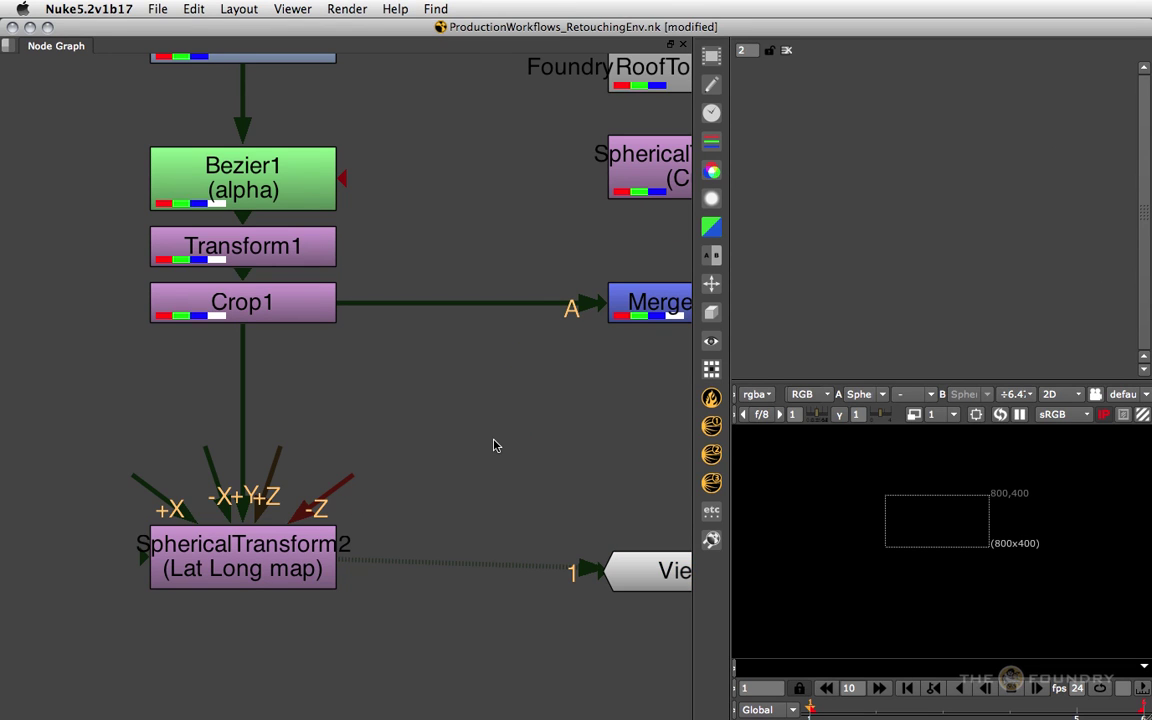
key("Tab")
type("Constant")
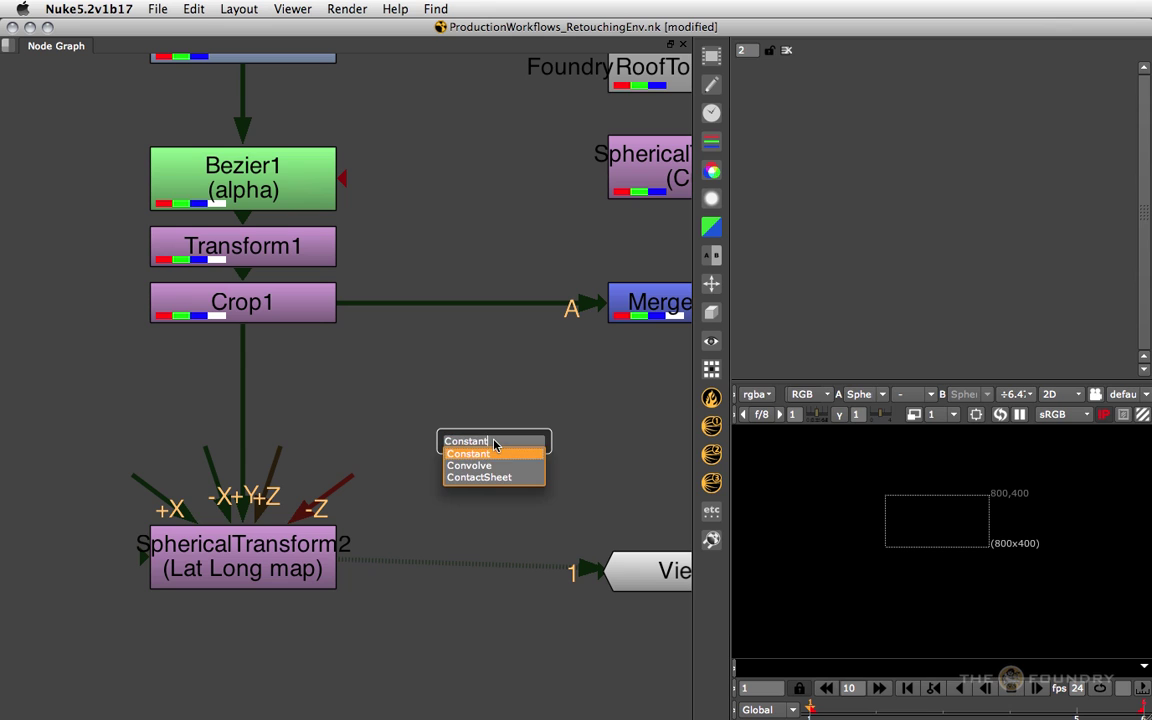
key("Return")
left_click_drag(345, 488, 371, 432)
middle_click_drag(371, 432, 569, 410)
left_click_drag(569, 410, 124, 563)
scroll(957, 496, "up", 4)
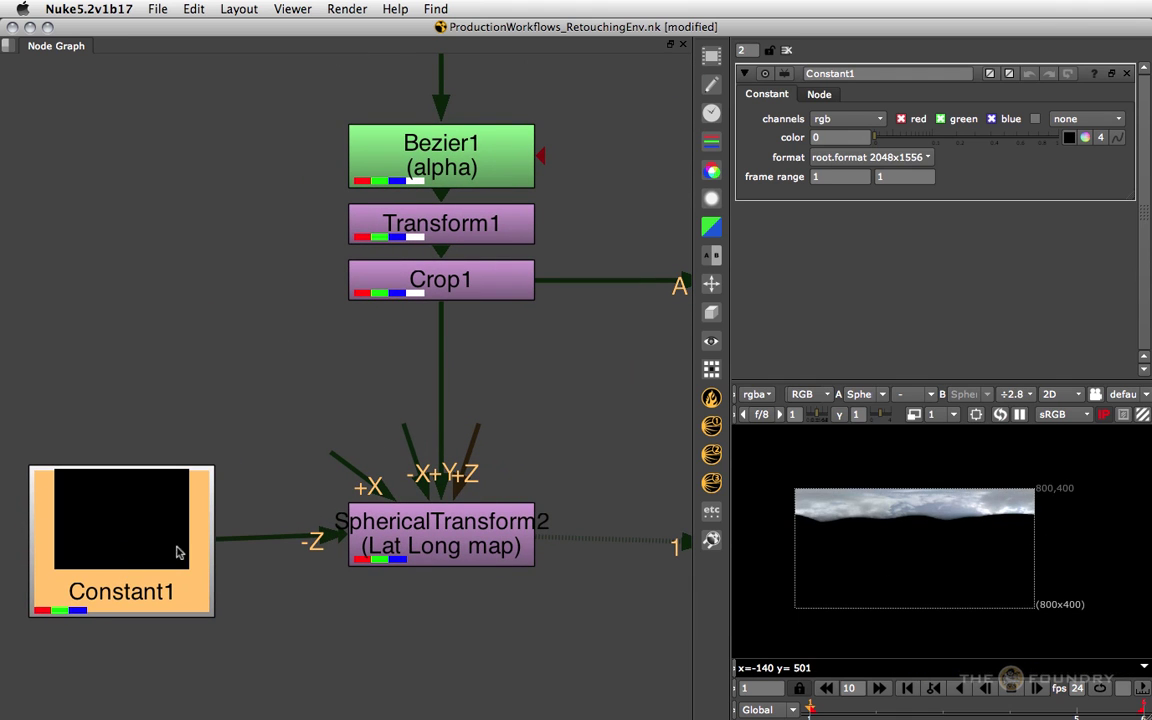
Merge SphericalTransform2 over the original rooftop Read1, view the result, and route the B connection through a dot
scroll(168, 555, "down", 5)
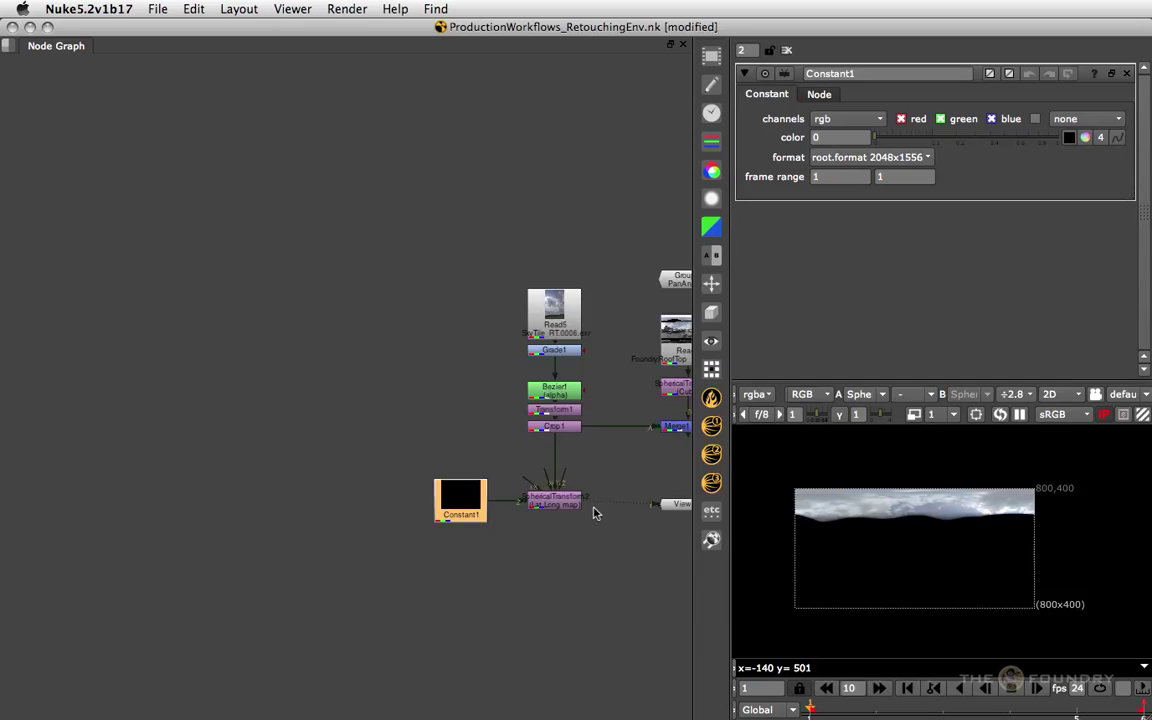
left_click(392, 549)
key("m")
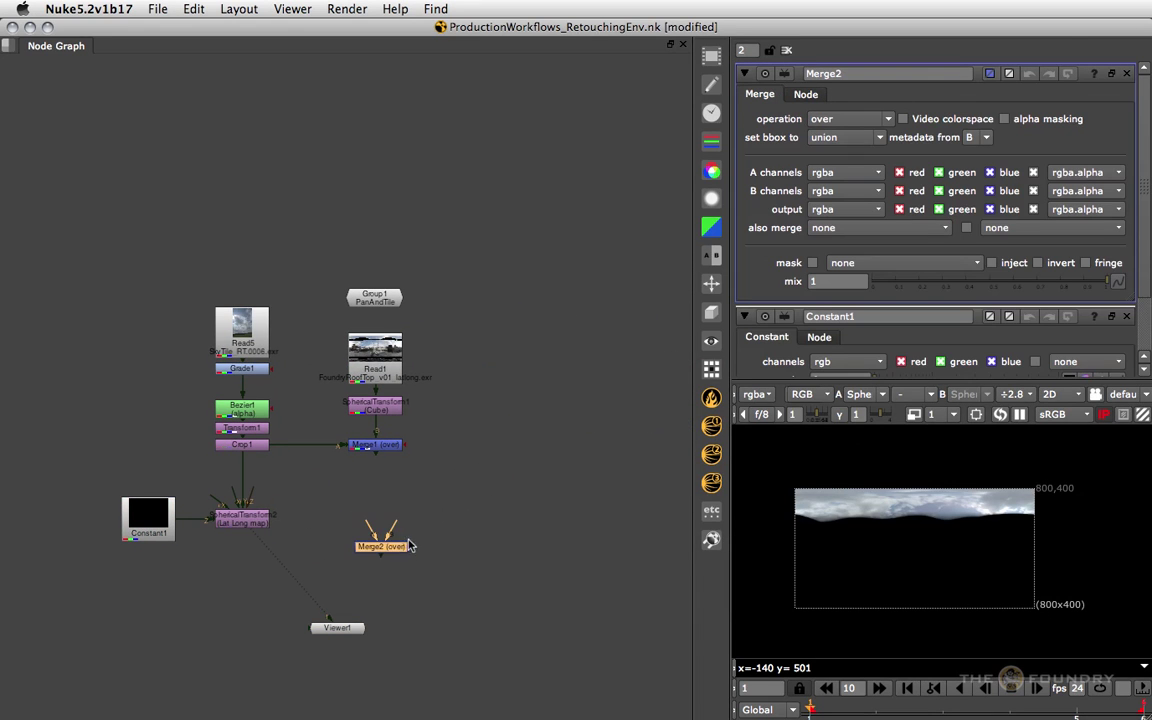
scroll(396, 547, "up", 3)
left_click_drag(414, 546, 368, 225)
left_click_drag(396, 488, 118, 495)
left_click_drag(420, 521, 520, 496)
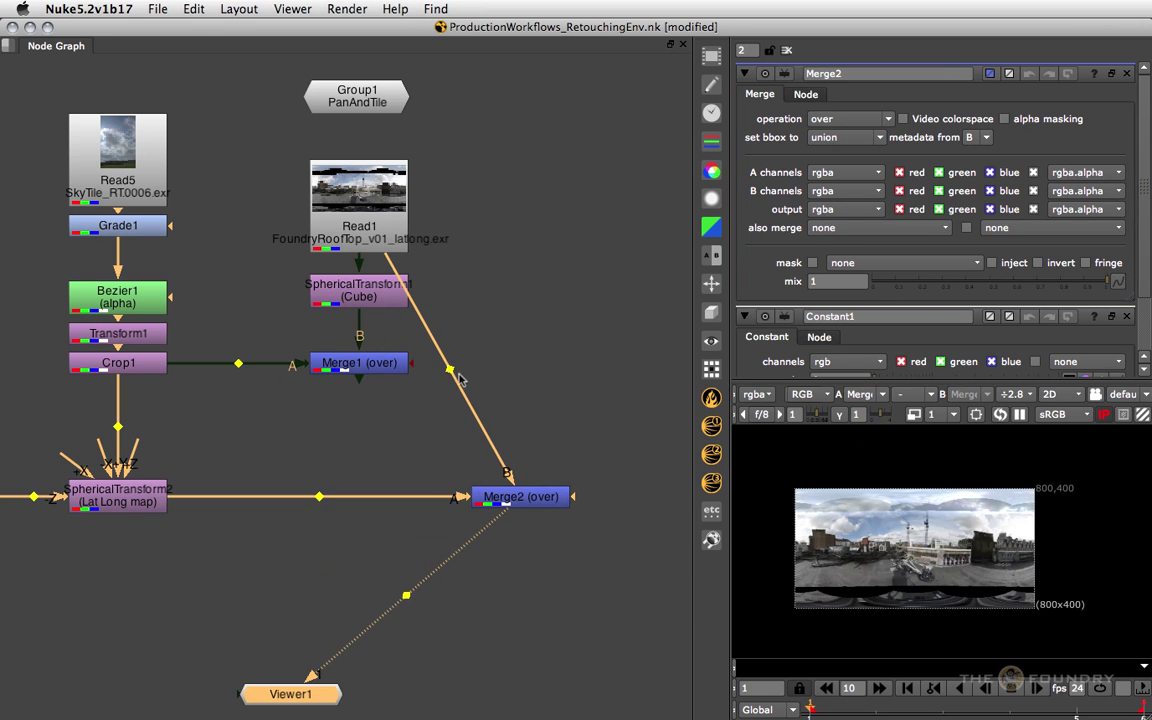
left_click_drag(445, 370, 522, 207, "ctrl")
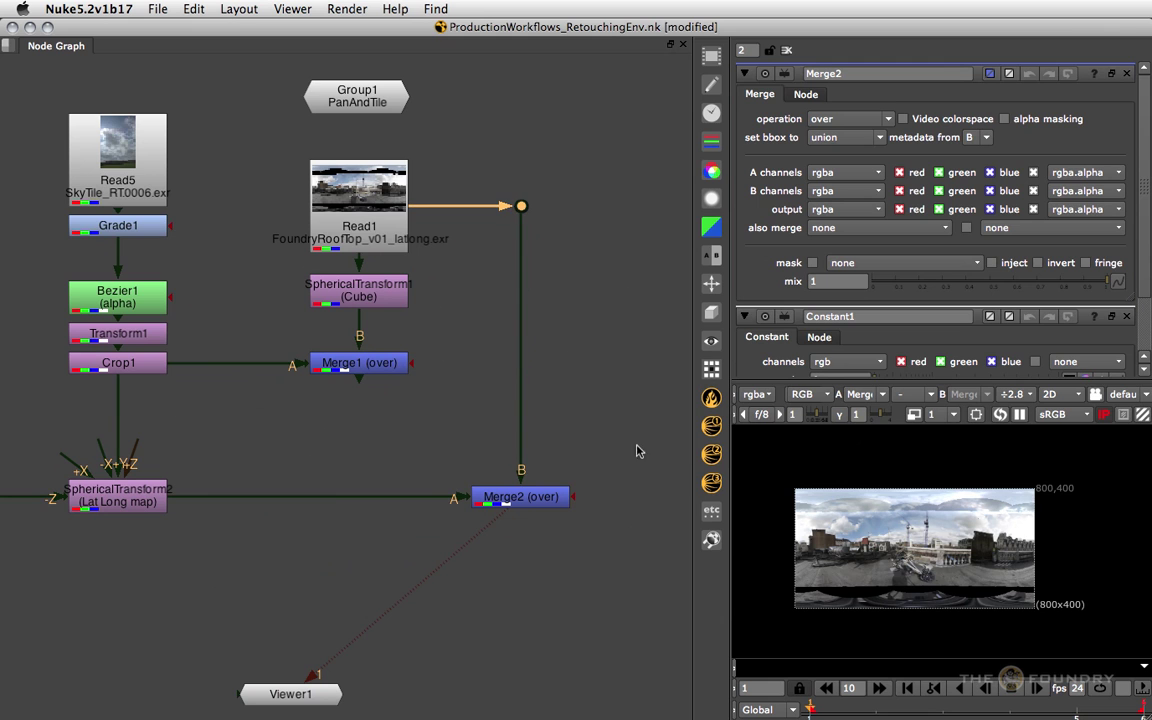
Set the Constant node's channels to rgba so that the sky's alpha is carried through SphericalTransform2
scroll(955, 505, "up", 5)
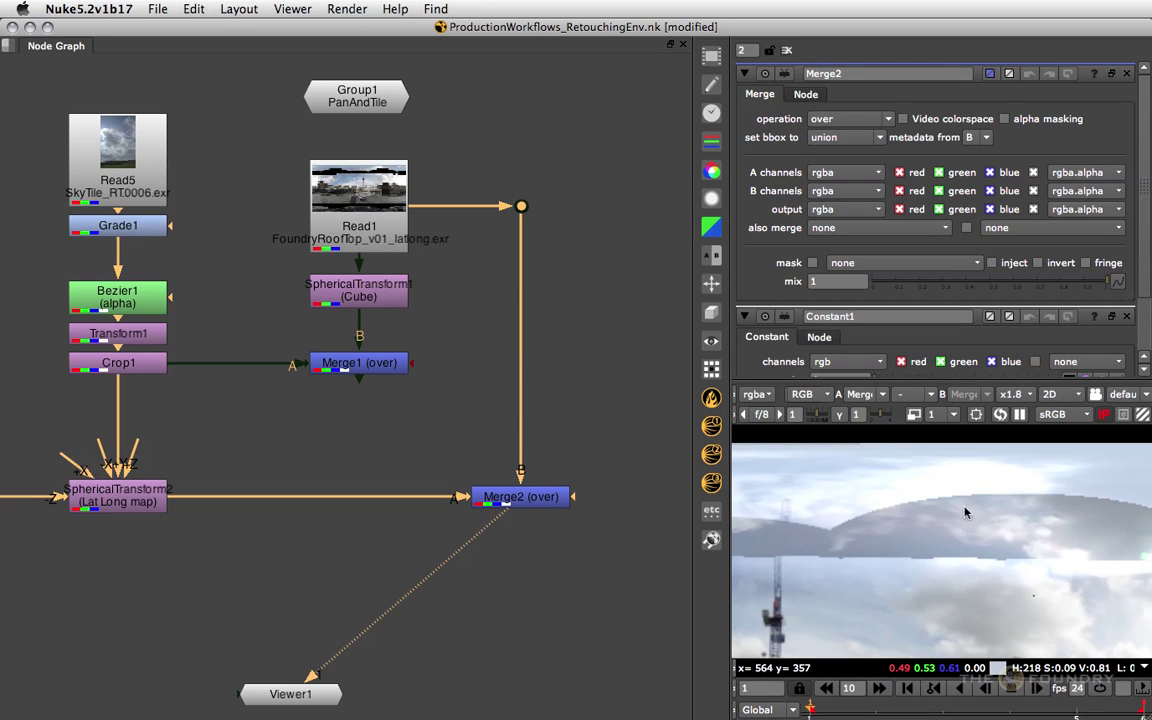
middle_click_drag(188, 475, 501, 465)
scroll(366, 440, "up", 3)
scroll(410, 255, "up", 2)
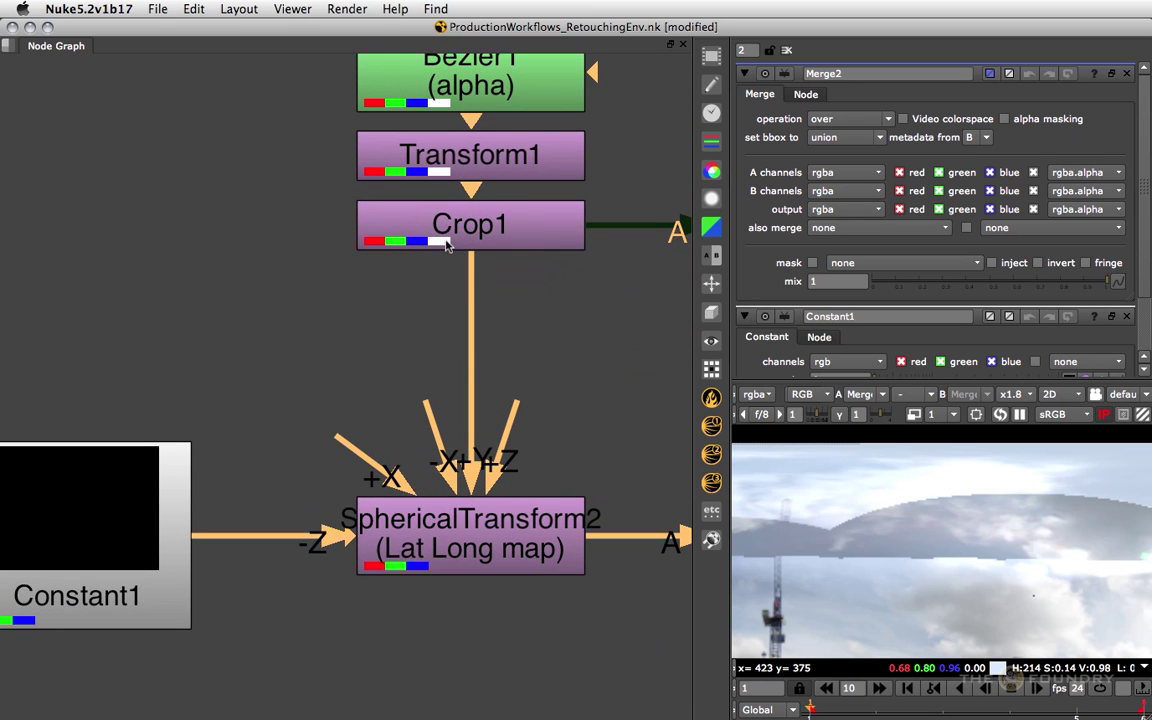
left_click(466, 553)
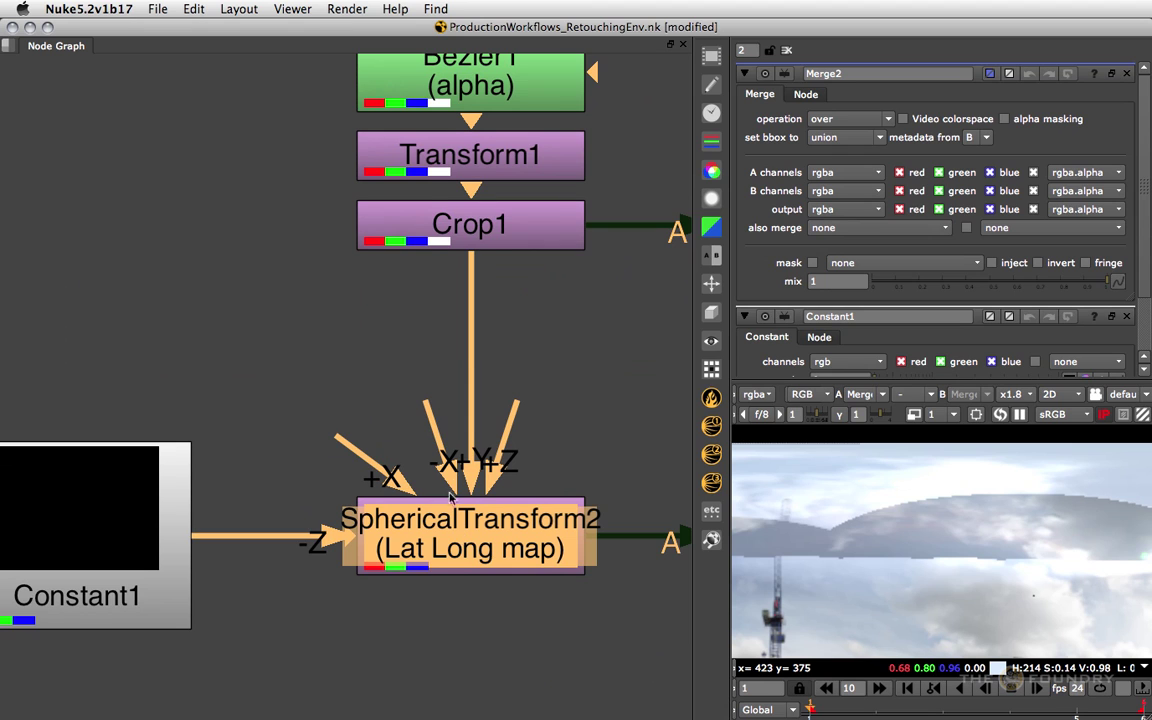
middle_click_drag(442, 503, 511, 414)
left_click(187, 444)
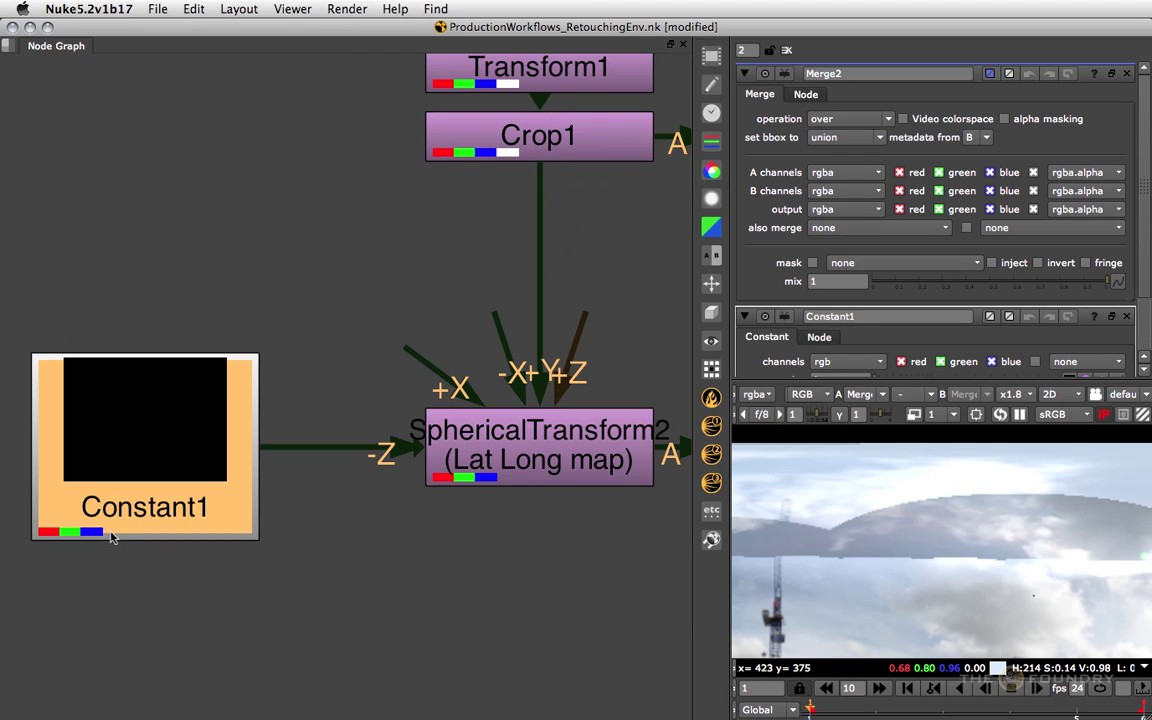
left_click(234, 556)
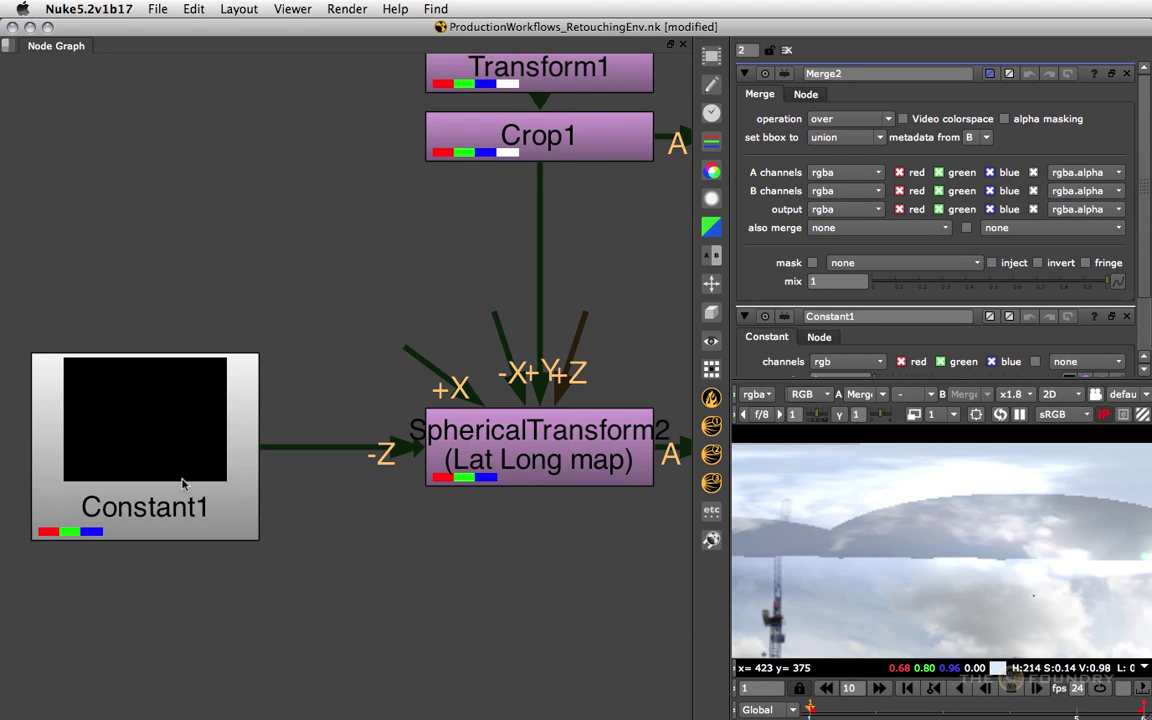
double_click(198, 451)
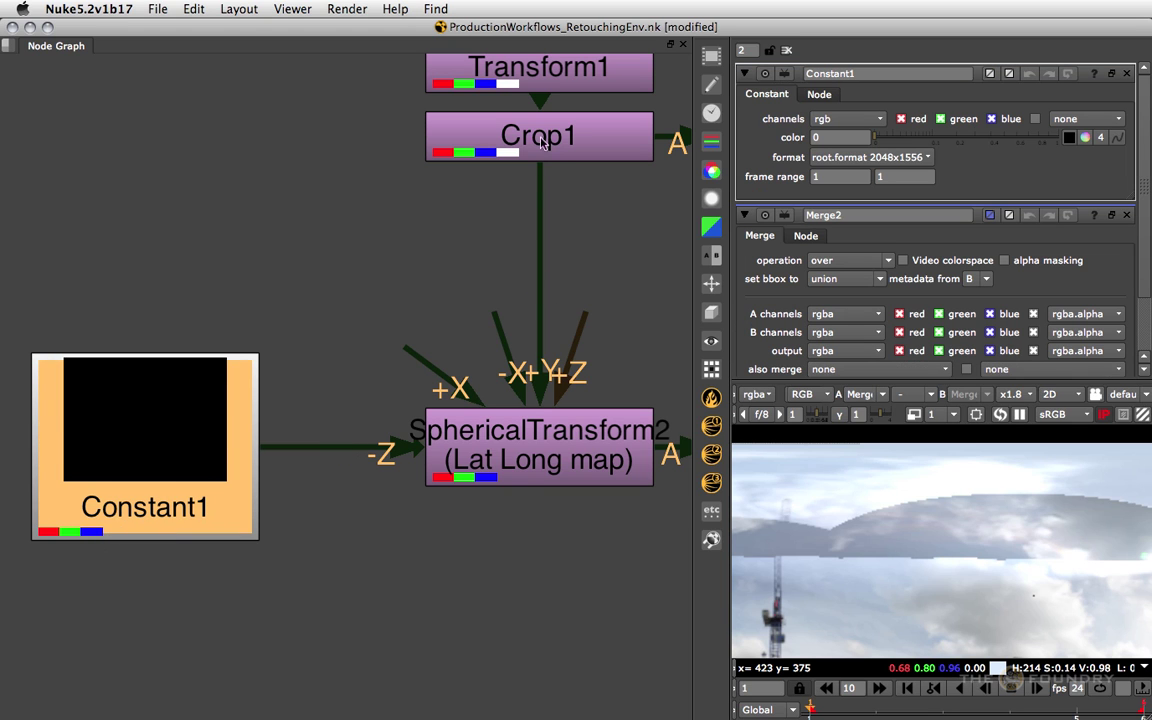
left_click(866, 121)
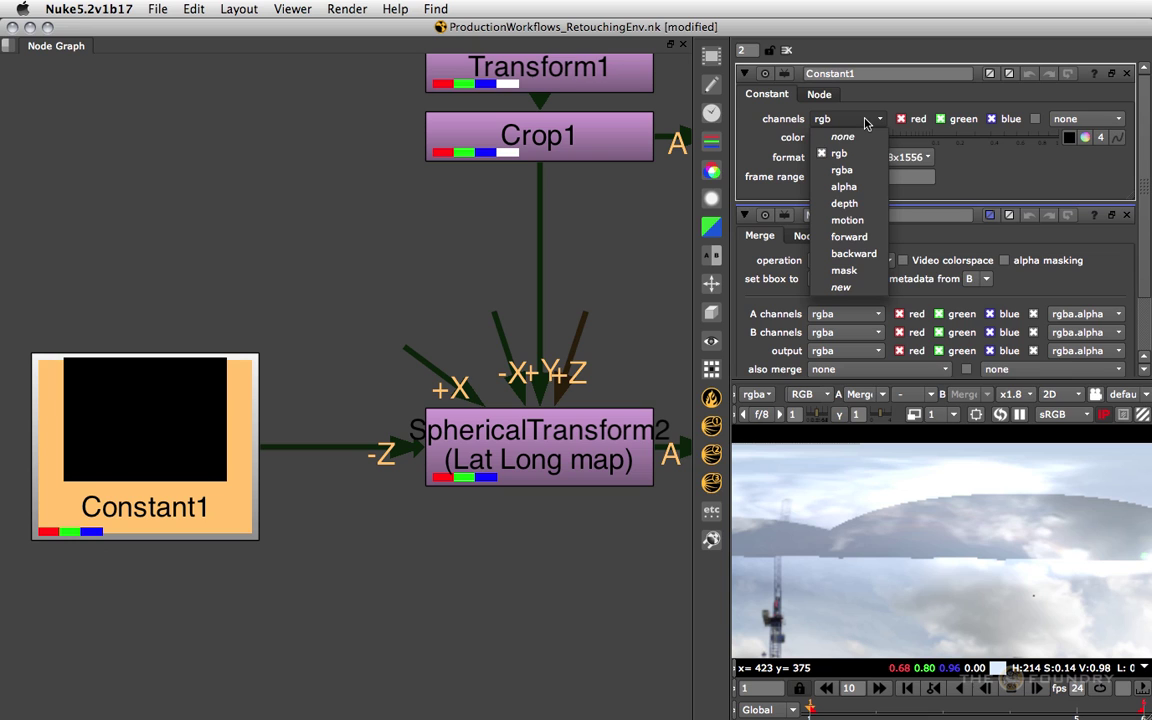
left_click(862, 172)
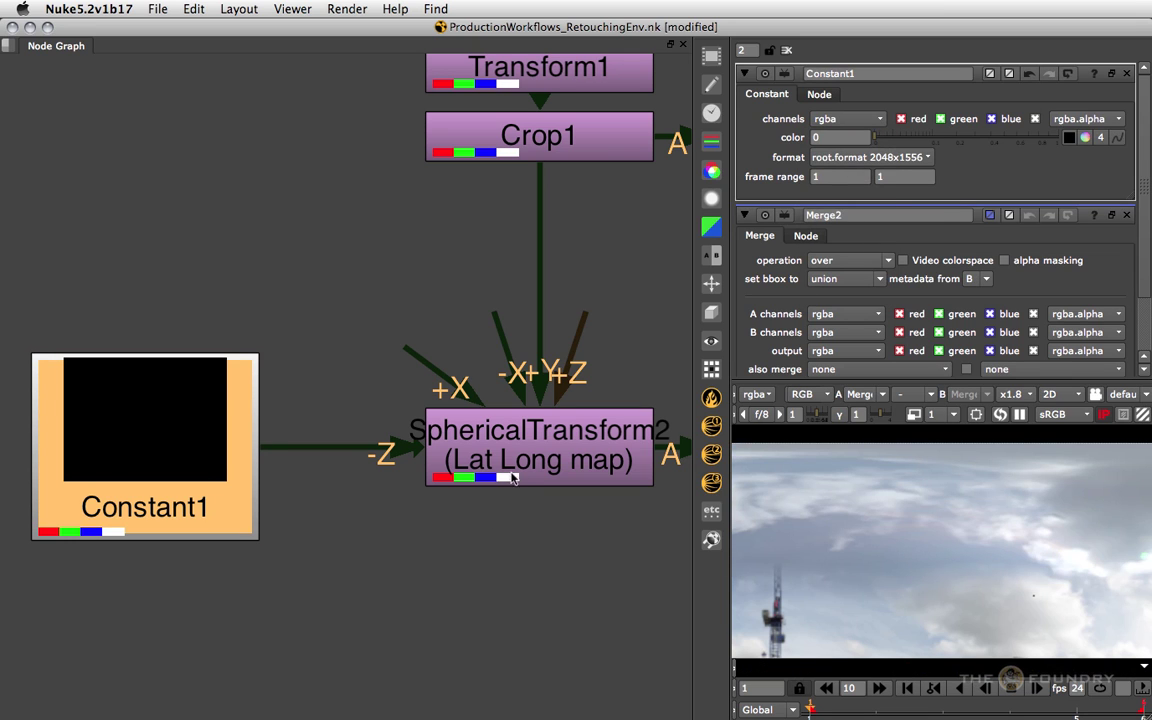
Check the merged sky across the whole lat-long image and move the Viewer node beneath Merge2
middle_click_drag(1014, 555, 984, 527, "alt")
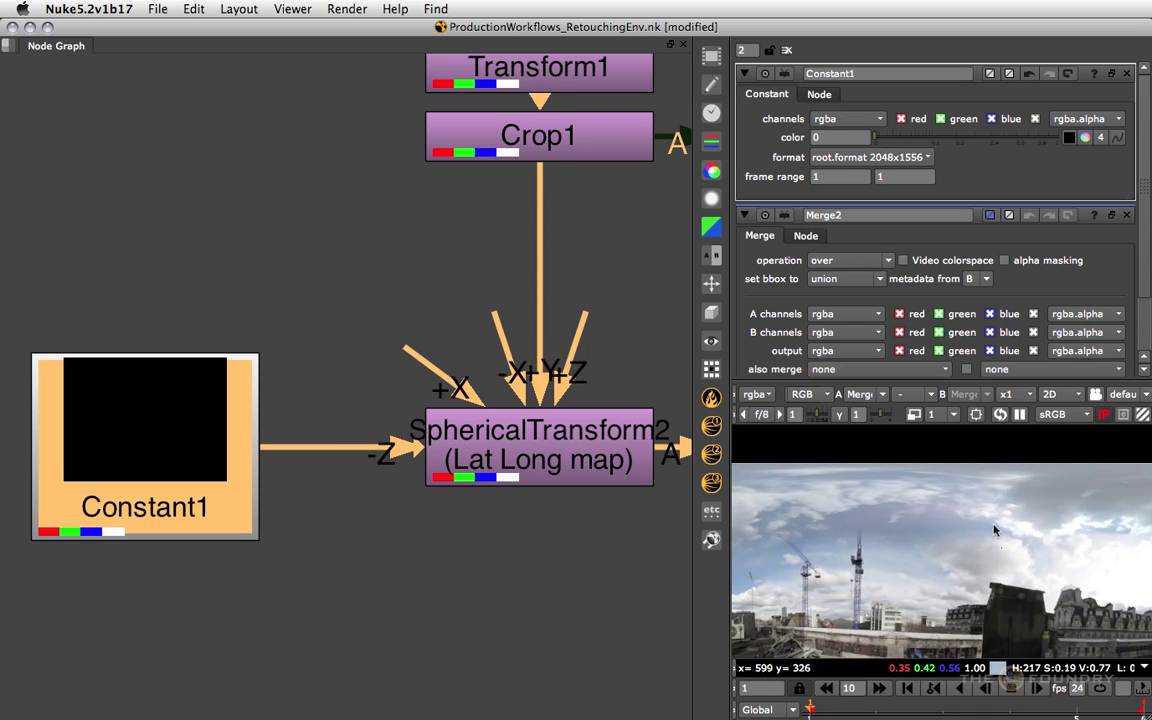
scroll(980, 527, "down", 1)
scroll(595, 485, "down", 5)
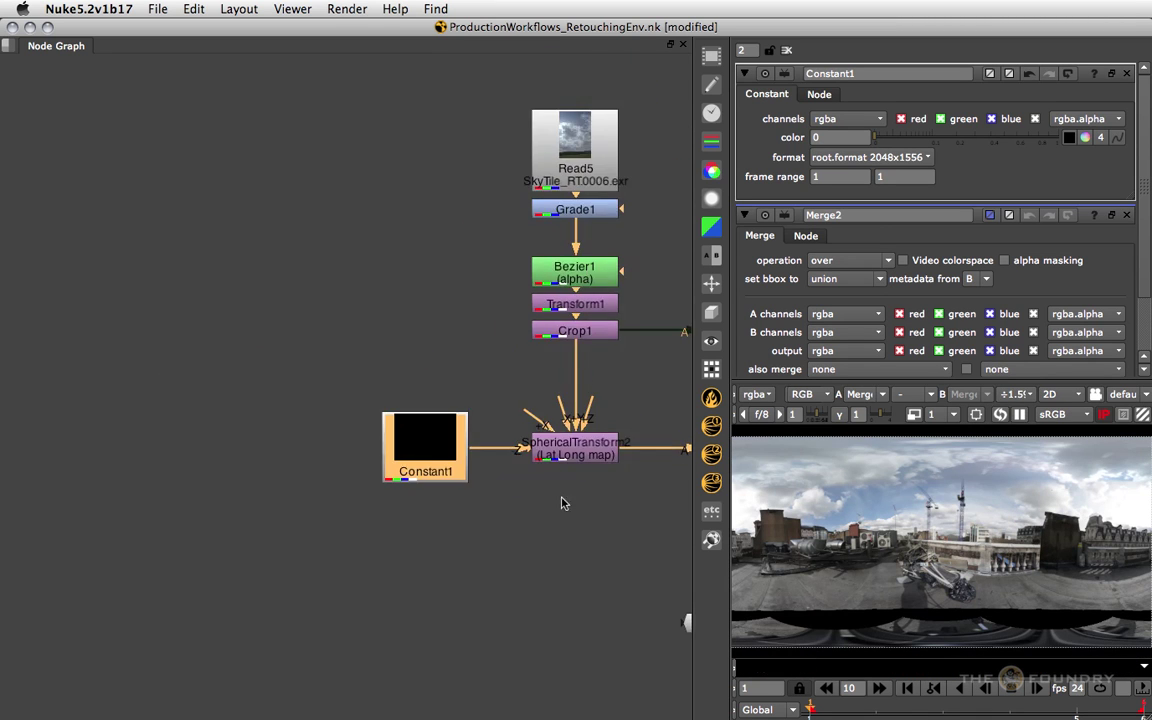
middle_click_drag(588, 413, 565, 449)
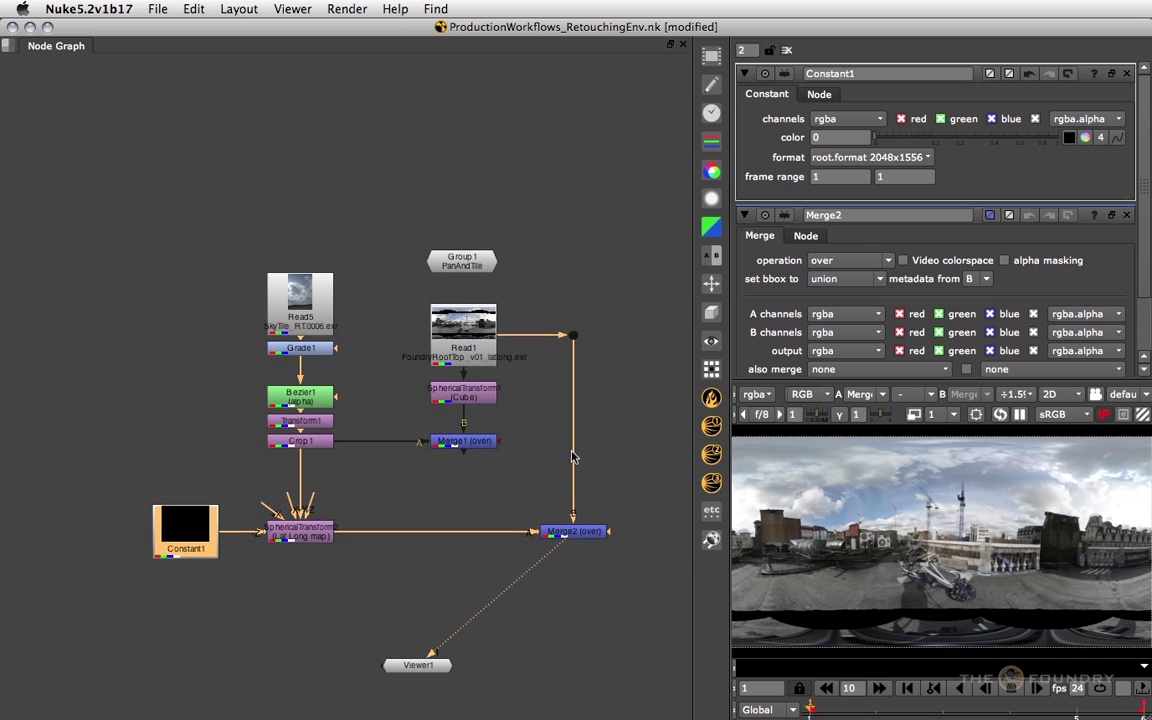
left_click(311, 350)
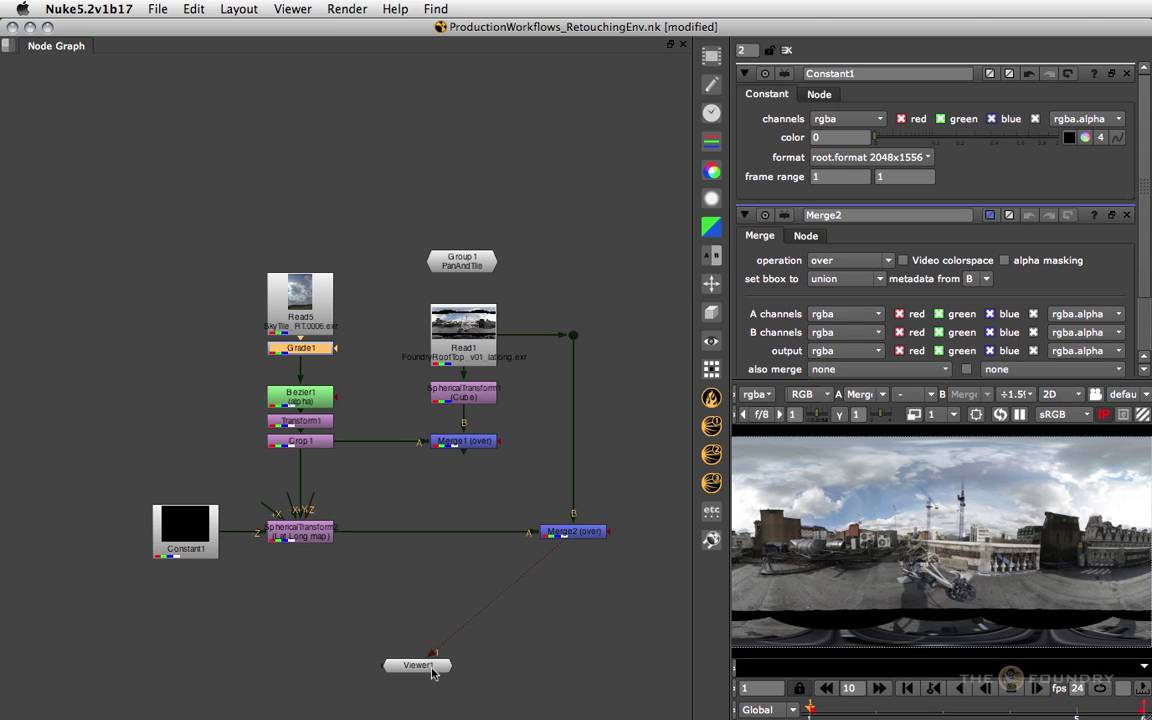
left_click_drag(433, 672, 591, 641)
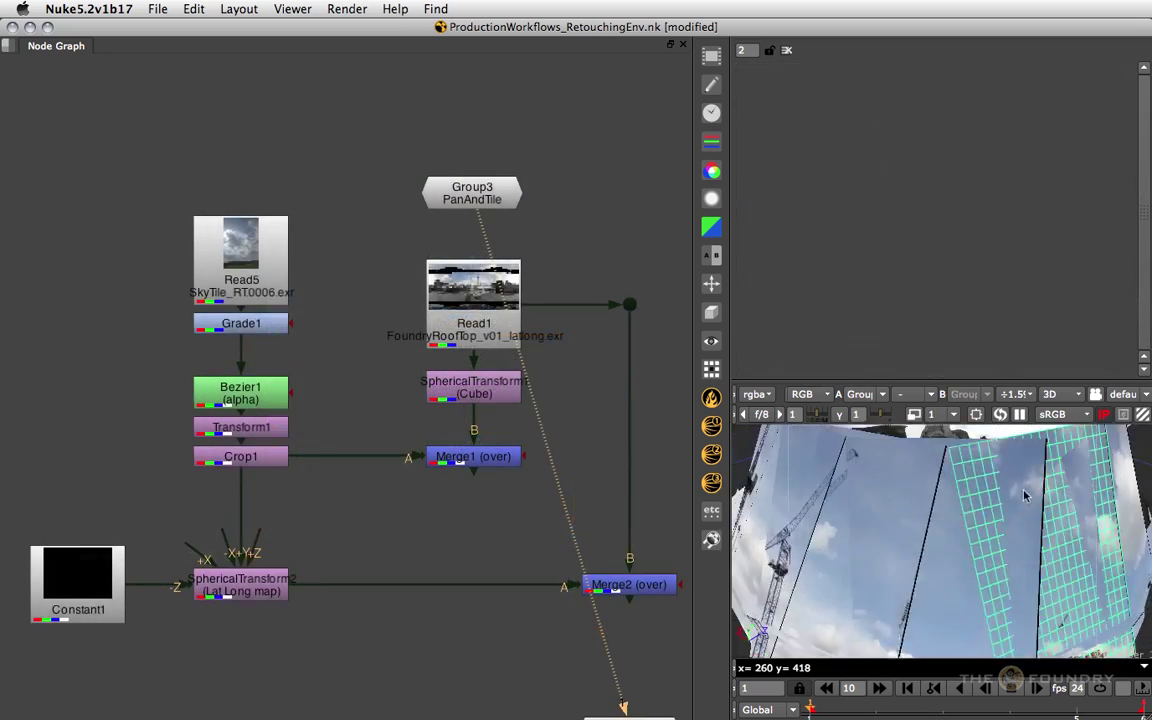
Examine the PanAndTile group's projected tiles and the open area around the top of the dome in 3D
left_click_drag(1024, 495, 1104, 503, "super")
left_click_drag(936, 530, 1080, 530, "super")
mouse_move(778, 546)
left_mouse_down("super")
mouse_move(874, 537)
mouse_move(1036, 618)
mouse_move(970, 640)
mouse_move(905, 493)
left_mouse_up("super")
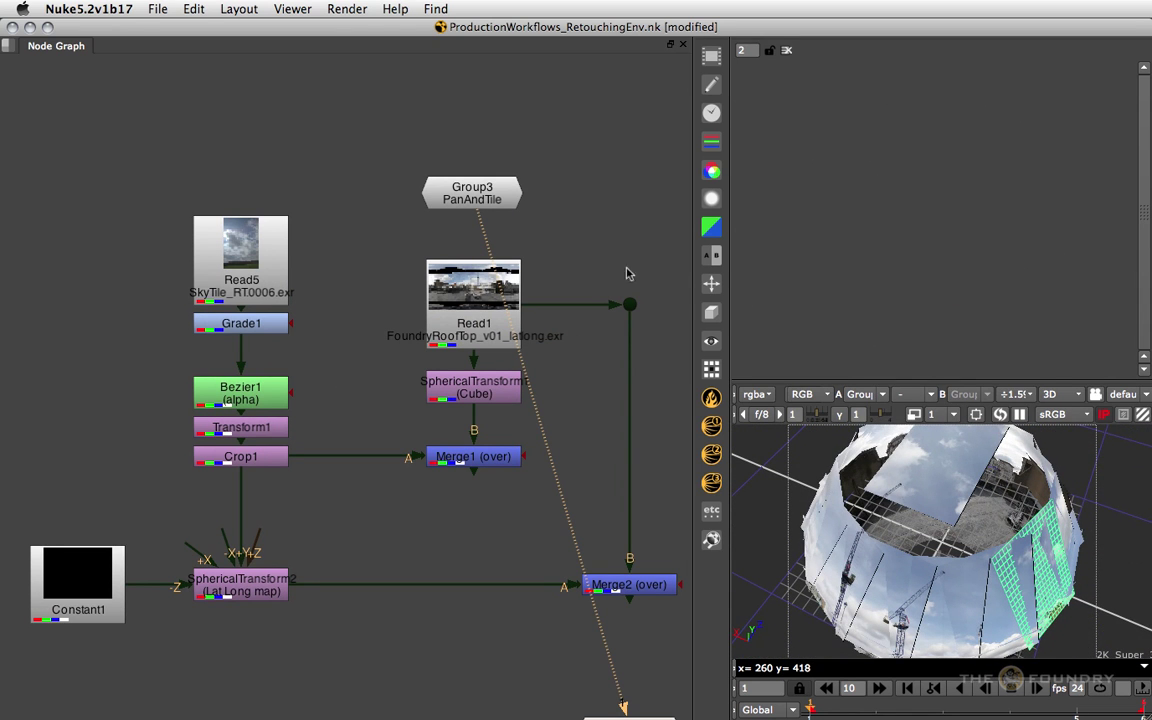
Send SphericalTransform2 to the viewer and move the PanAndTile group below the merge nodes
left_click(494, 299)
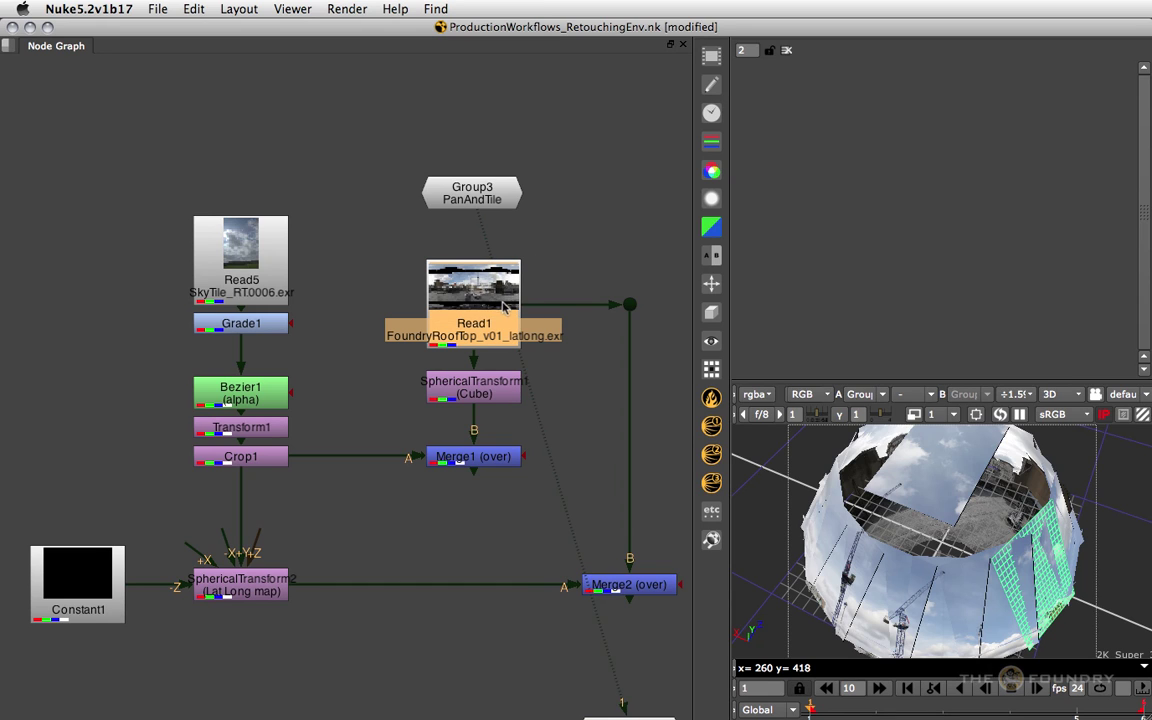
left_click(270, 597)
key("1")
left_click(625, 587)
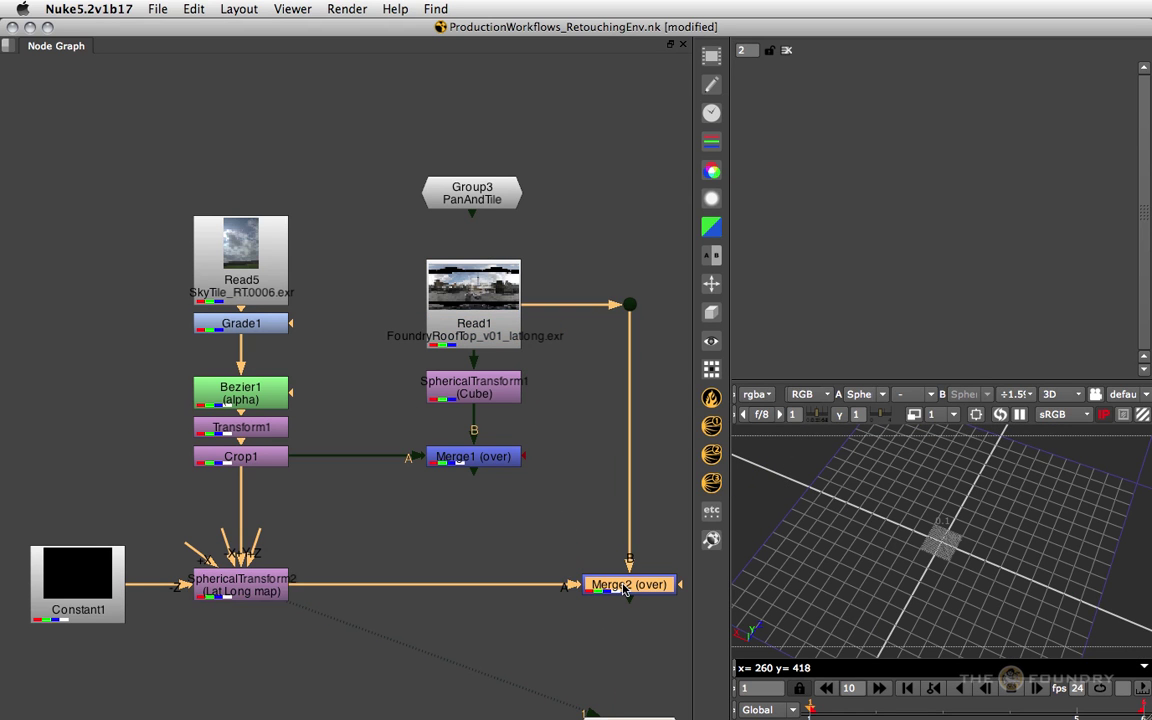
left_click_drag(486, 200, 573, 519)
Add a Sphere node below SphericalTransform2 and connect its img input to the lat-long output
left_click(345, 450)
key("Tab")
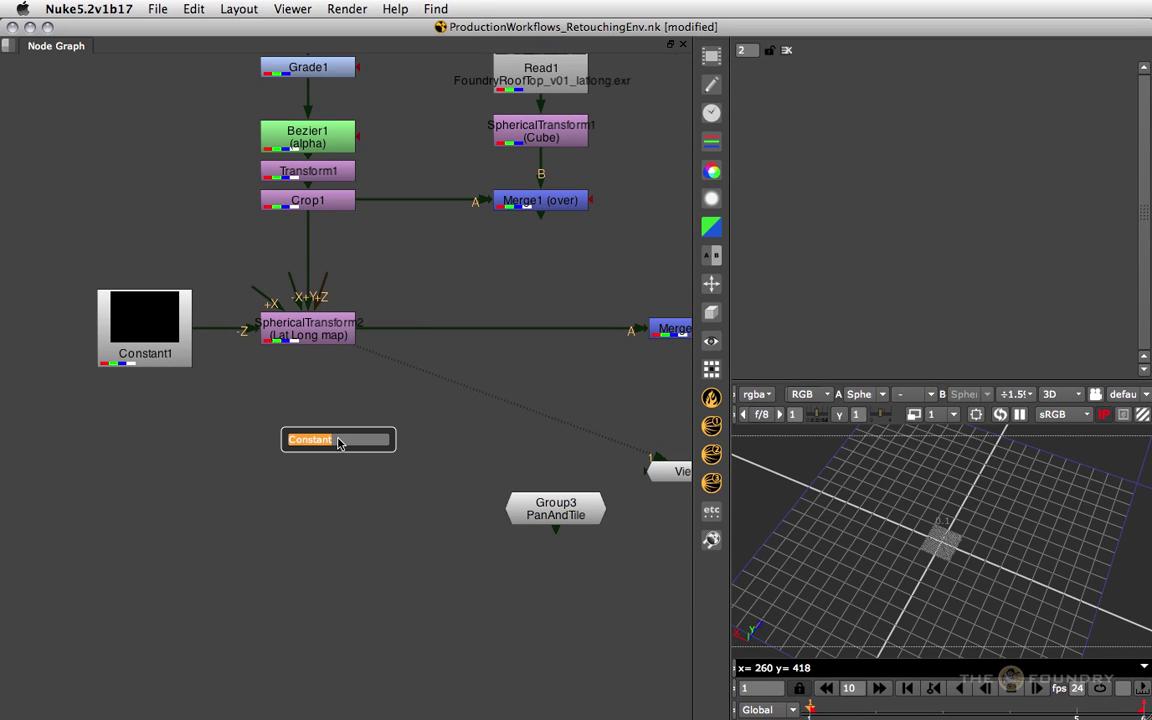
type("sph")
key("Down")
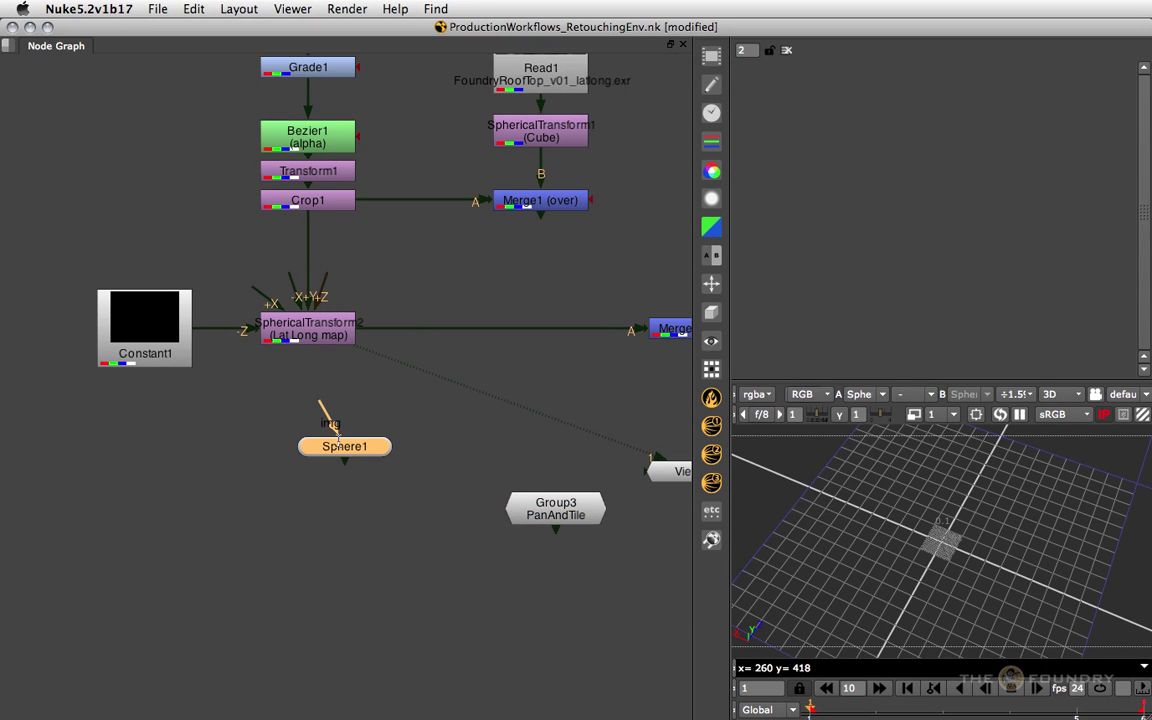
key("Return")
left_click_drag(318, 404, 296, 342)
mouse_move(340, 466)
left_mouse_down()
mouse_move(323, 461)
mouse_move(336, 459)
left_mouse_up()
left_click(416, 474)
scroll(995, 520, "up", 10)
mouse_move(958, 582)
left_mouse_down("super")
mouse_move(1005, 152)
mouse_move(965, 605)
left_mouse_up("super")
middle_click_drag(965, 605, 785, 598, "alt")
Insert a Mirror node between SphericalTransform2 and the Sphere, with Horizontal enabled
left_click(352, 416)
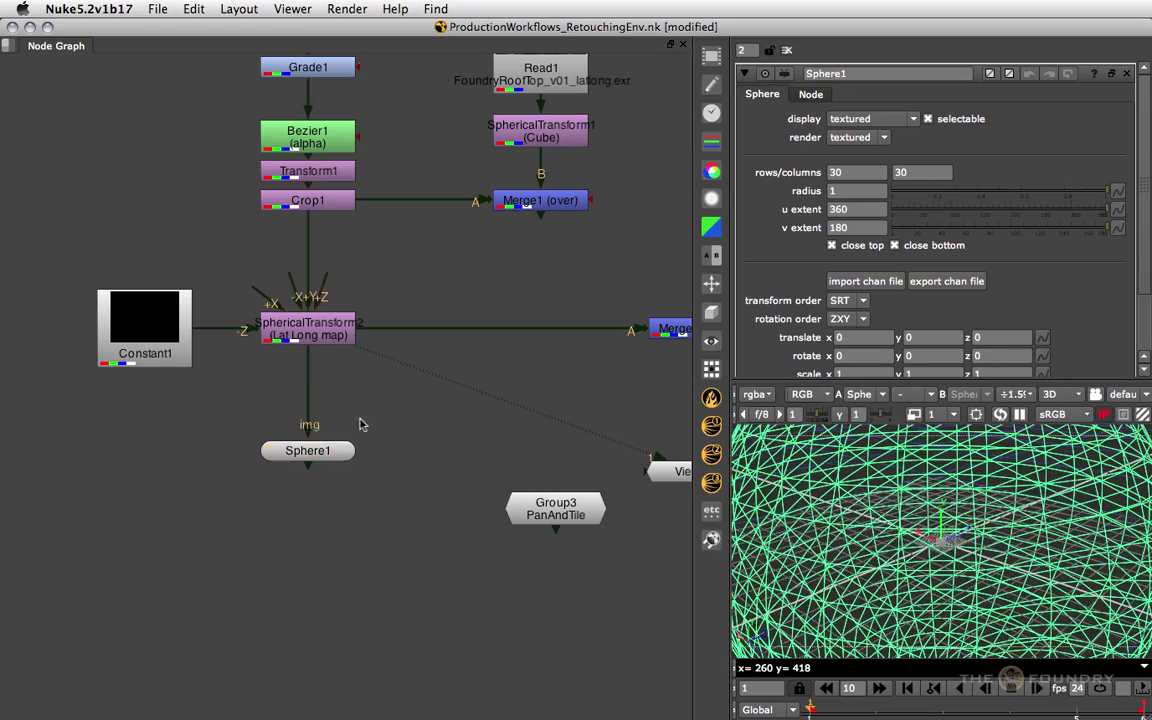
key("Tab")
type("mirr")
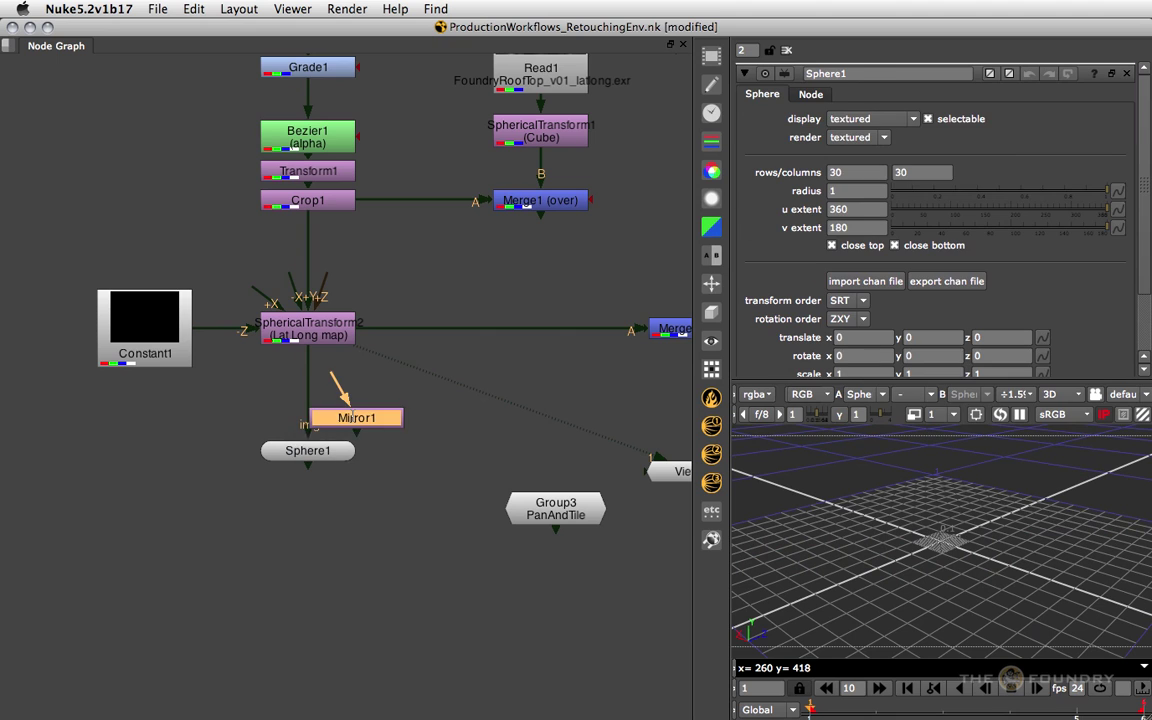
key("Return")
left_click_drag(365, 420, 323, 397)
left_click(760, 118)
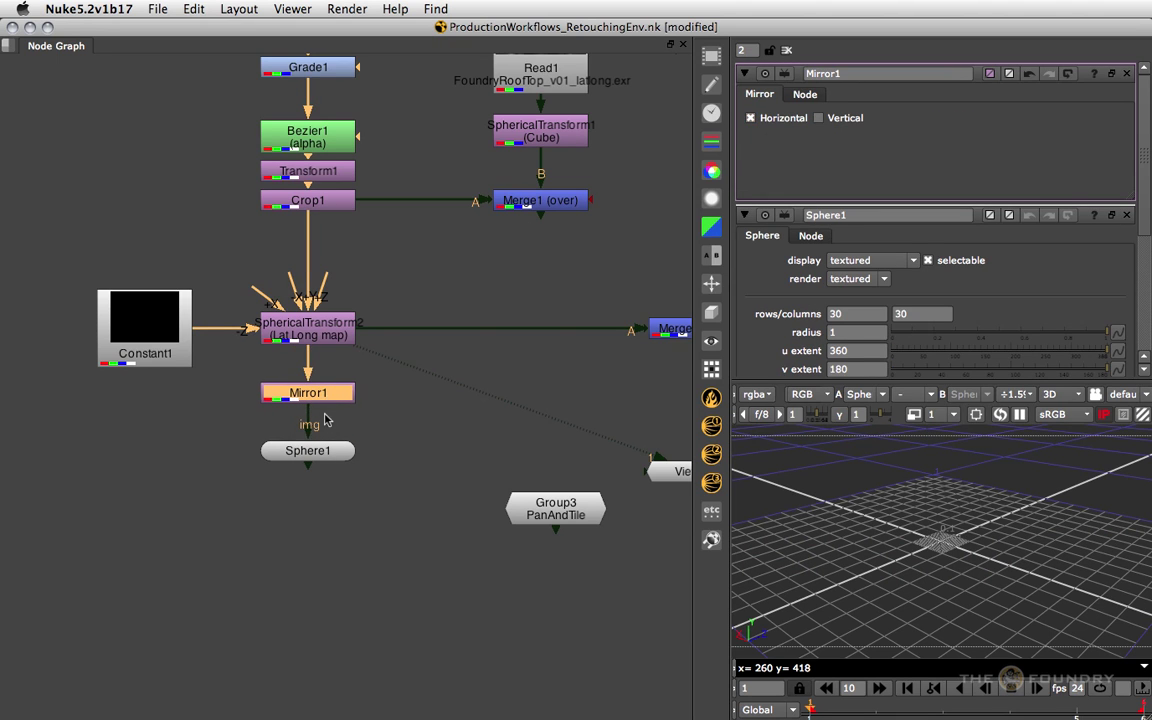
View the Sphere in 3D and examine how the sky texture covers its top
left_click(325, 452)
key("1")
middle_click_drag(903, 484, 826, 475, "alt")
left_click_drag(1000, 535, 883, 638, "ctrl")
left_click_drag(915, 498, 955, 458, "ctrl")
middle_click_drag(957, 458, 1068, 525, "alt")
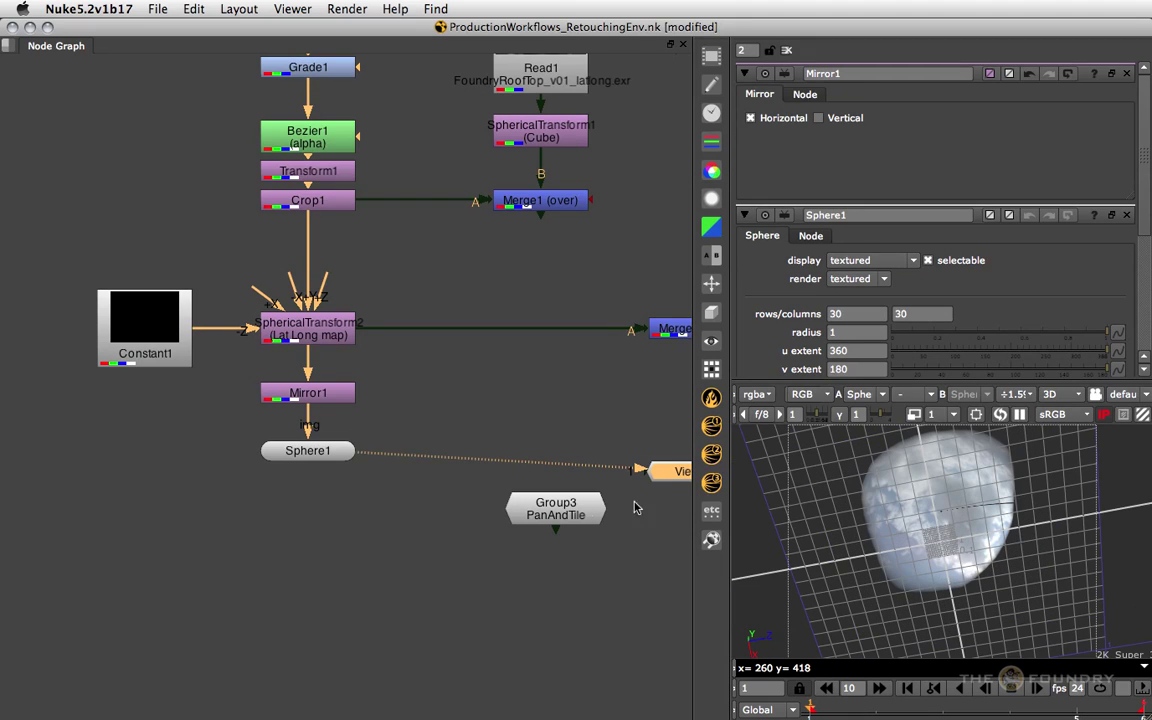
Combine the Sphere and the PanAndTile group in a new Scene node placed above the relocated Viewer
left_click_drag(670, 471, 397, 642)
left_click_drag(556, 509, 521, 452)
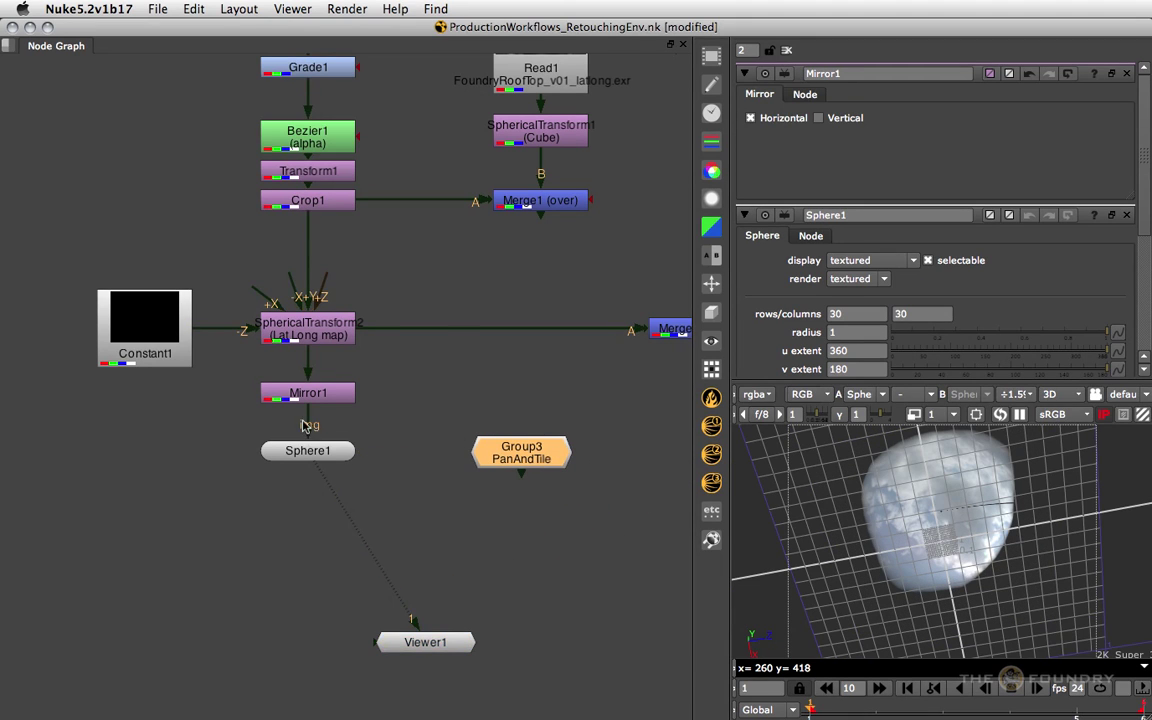
left_click(320, 450)
key("Tab")
type("sc")
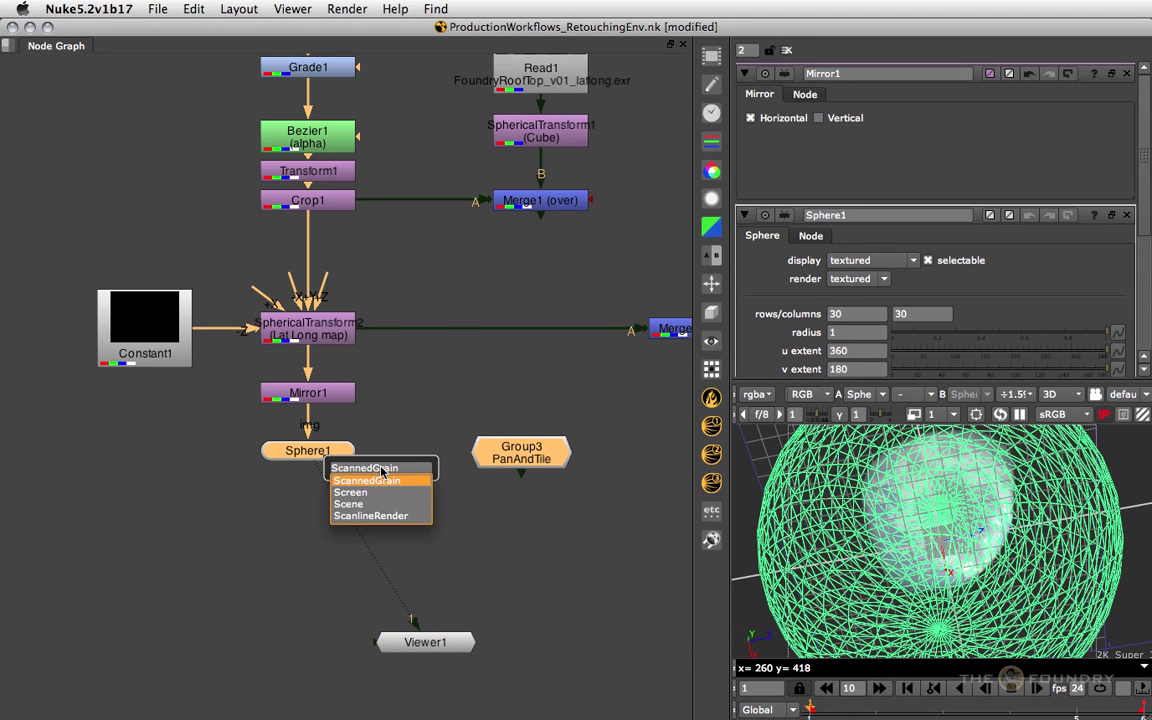
type("ene")
key("Return")
left_click_drag(527, 518, 437, 559)
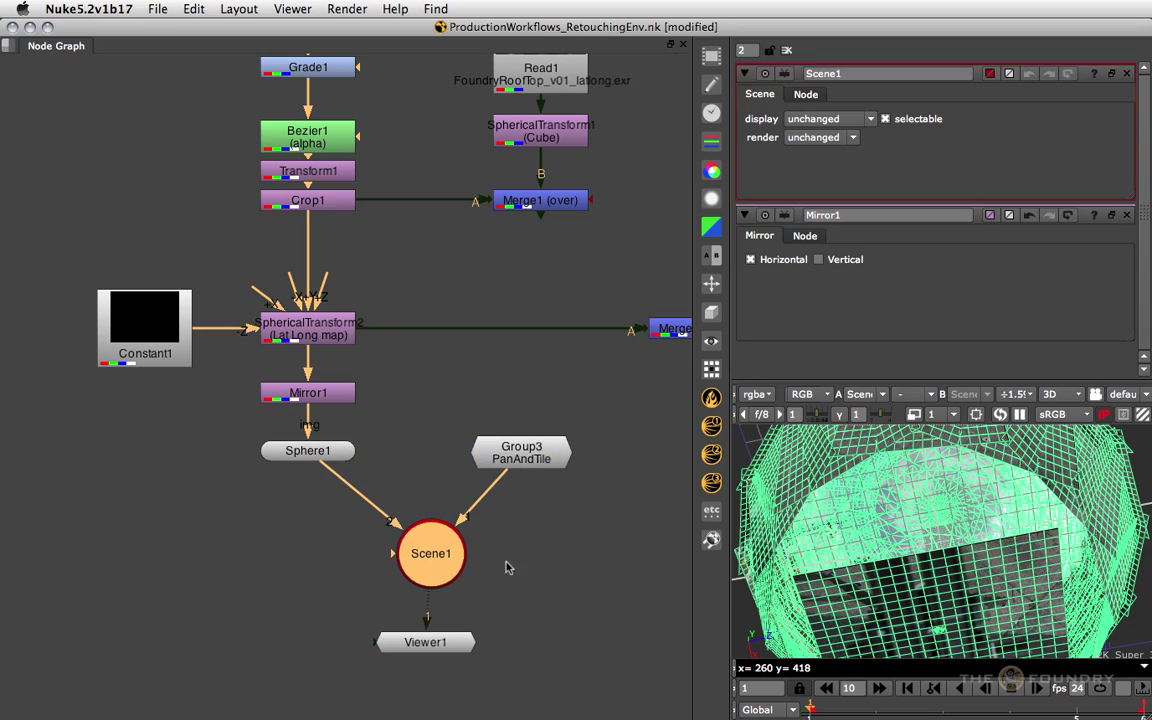
Disable the Card10 tile of the PanAndTile group that covers the patched sky at the dome's top
middle_click_drag(983, 495, 812, 555)
left_click(584, 548)
middle_click_drag(977, 483, 1042, 532)
left_click(1042, 532)
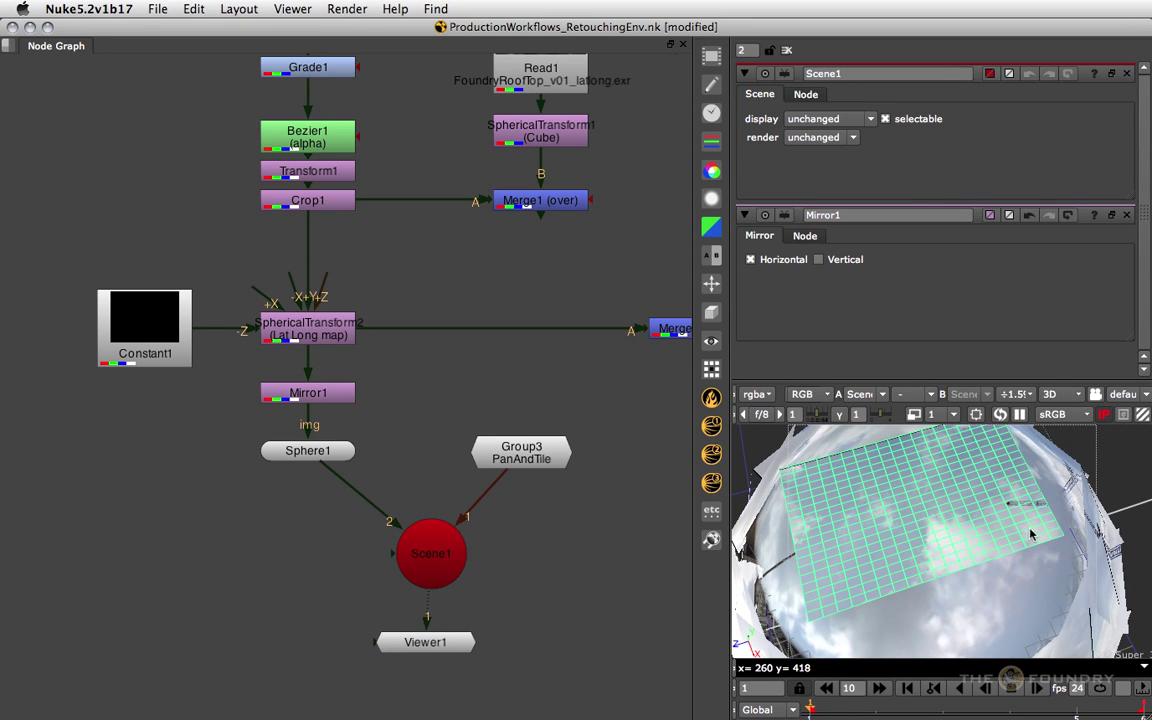
double_click(1033, 534)
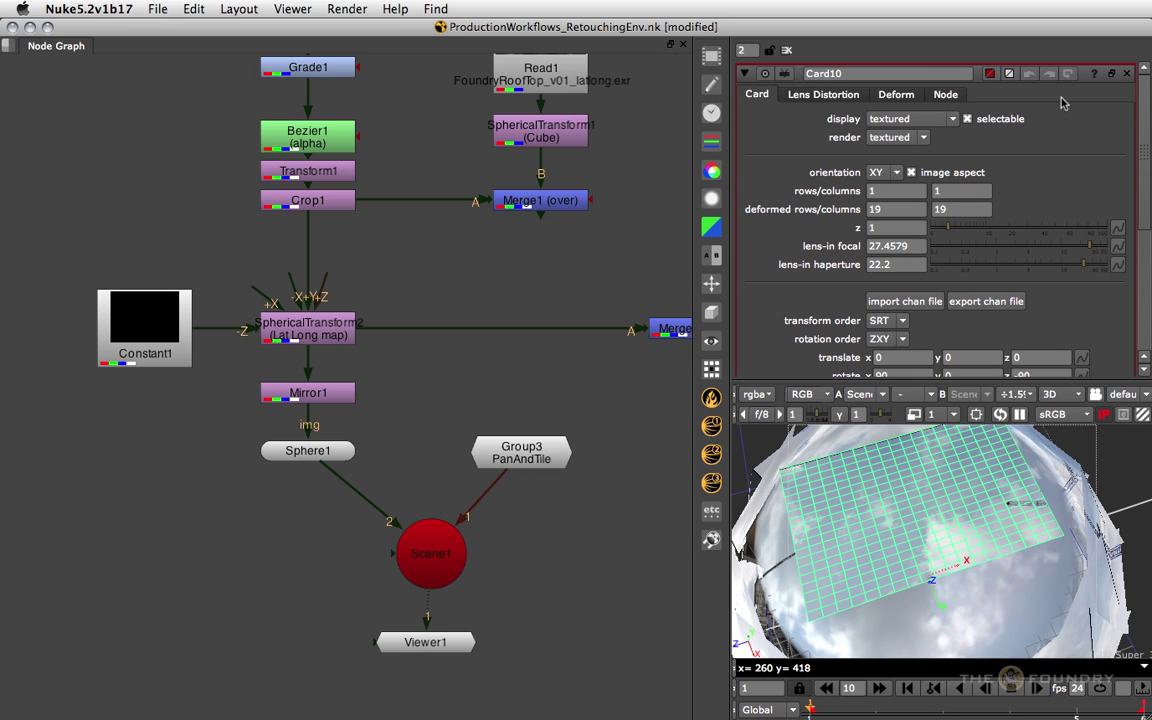
left_click(950, 95)
scroll(1121, 247, "down", 5)
left_click(989, 233)
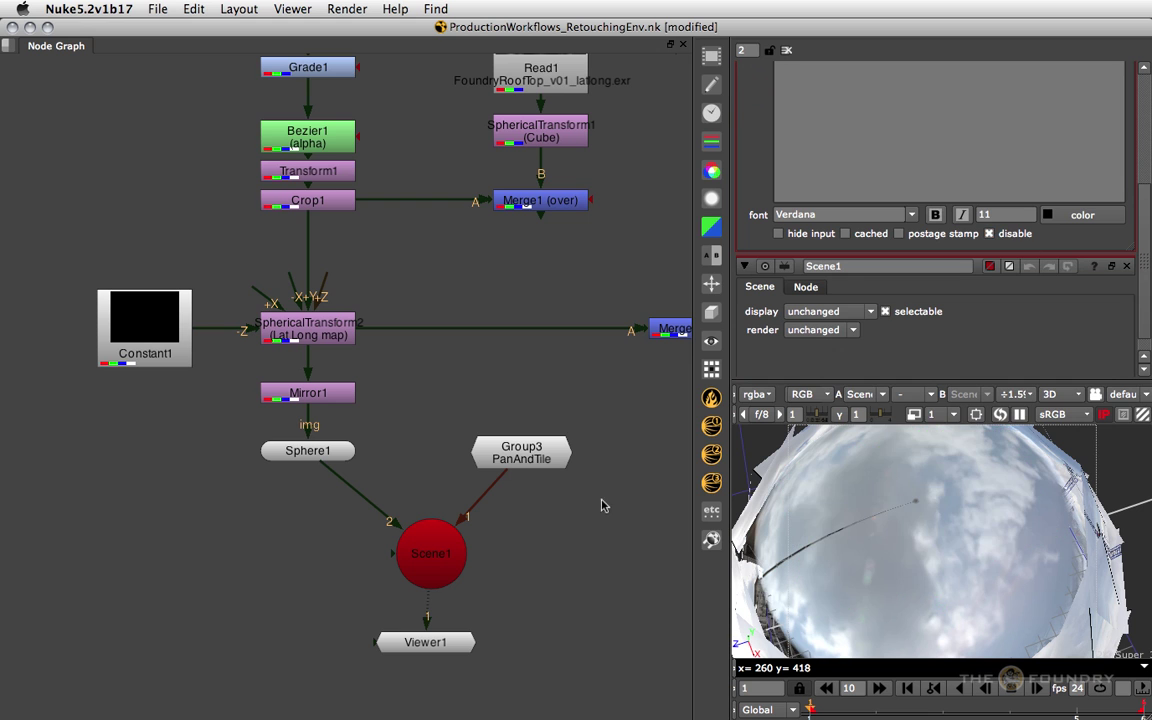
Examine how the sphere's sky patch lines up with the surrounding tiles, from outside and around the dark pole
left_click_drag(812, 613, 972, 514, "super")
left_click(941, 535)
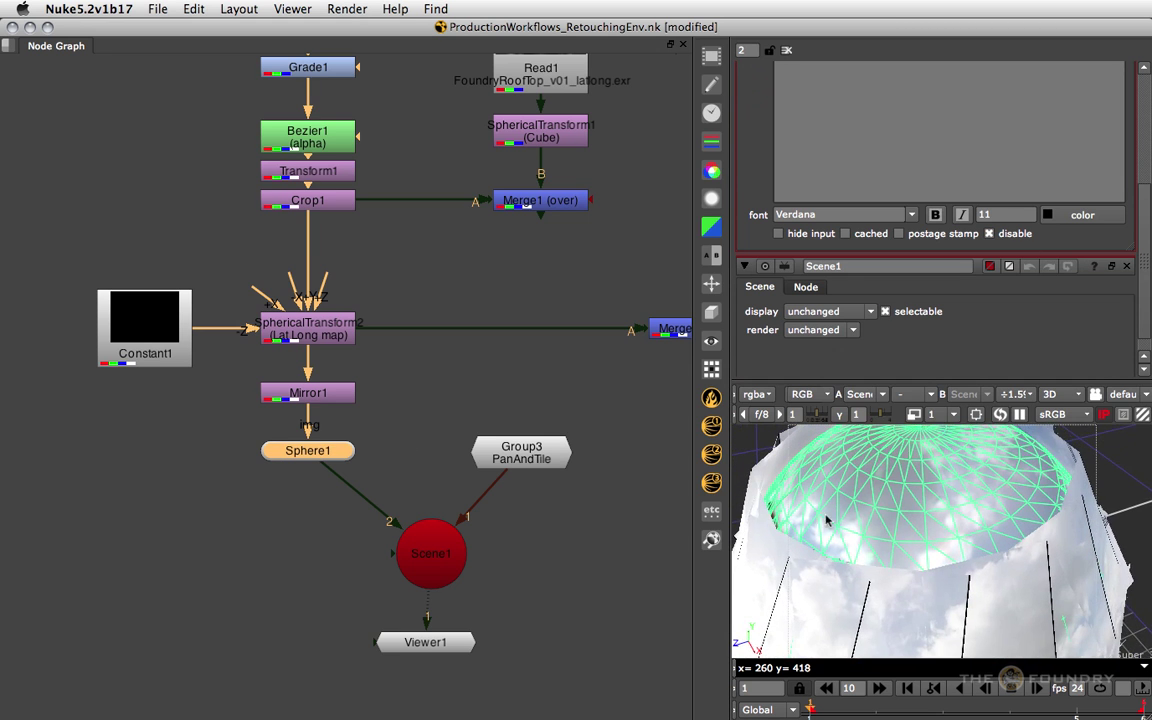
left_click_drag(885, 531, 1035, 509, "super")
left_click(604, 530)
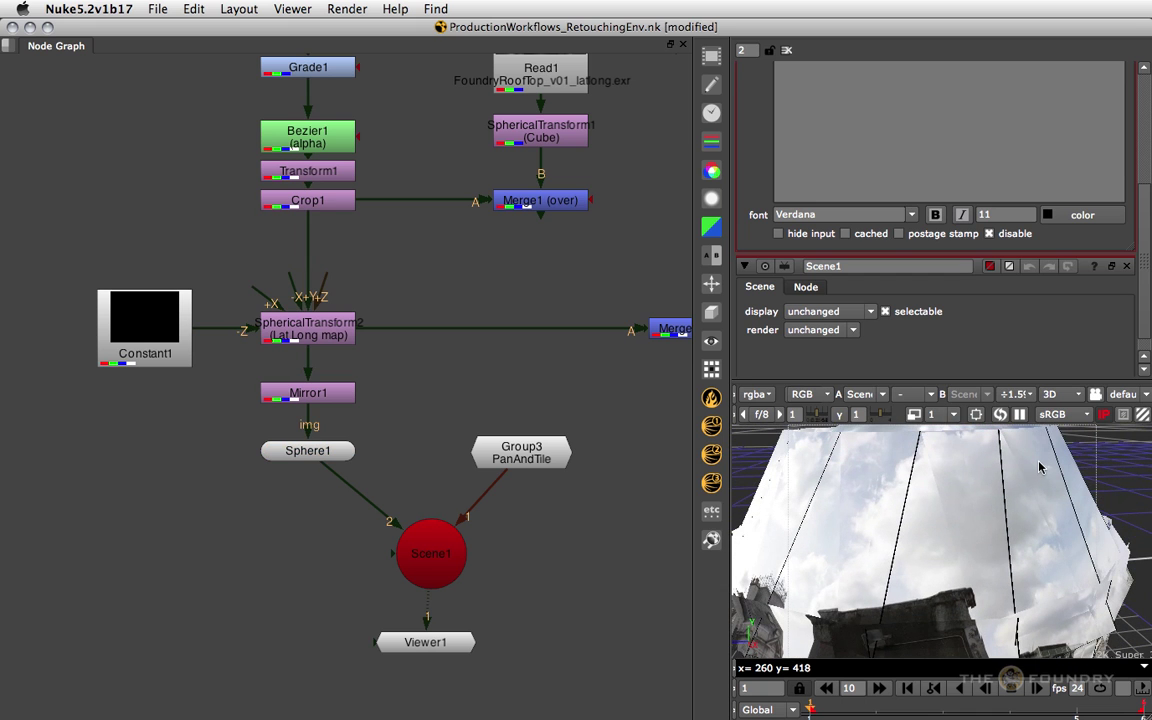
key("f")
left_click_drag(970, 548, 904, 500)
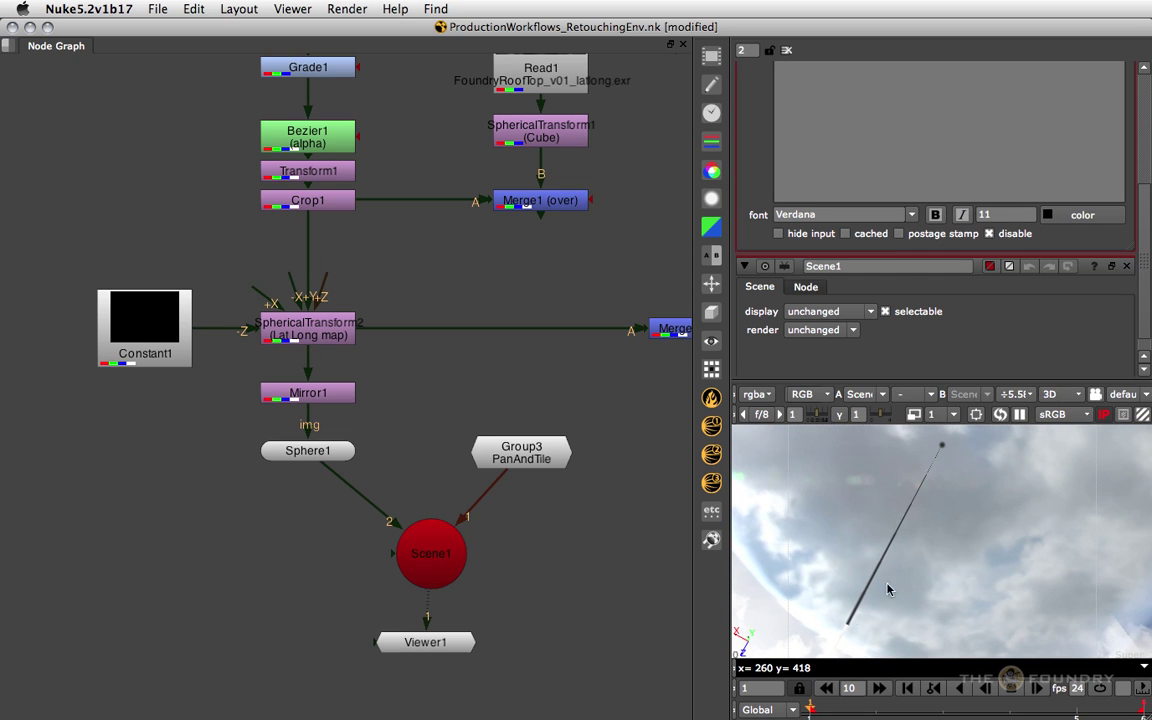
left_click_drag(892, 575, 940, 624)
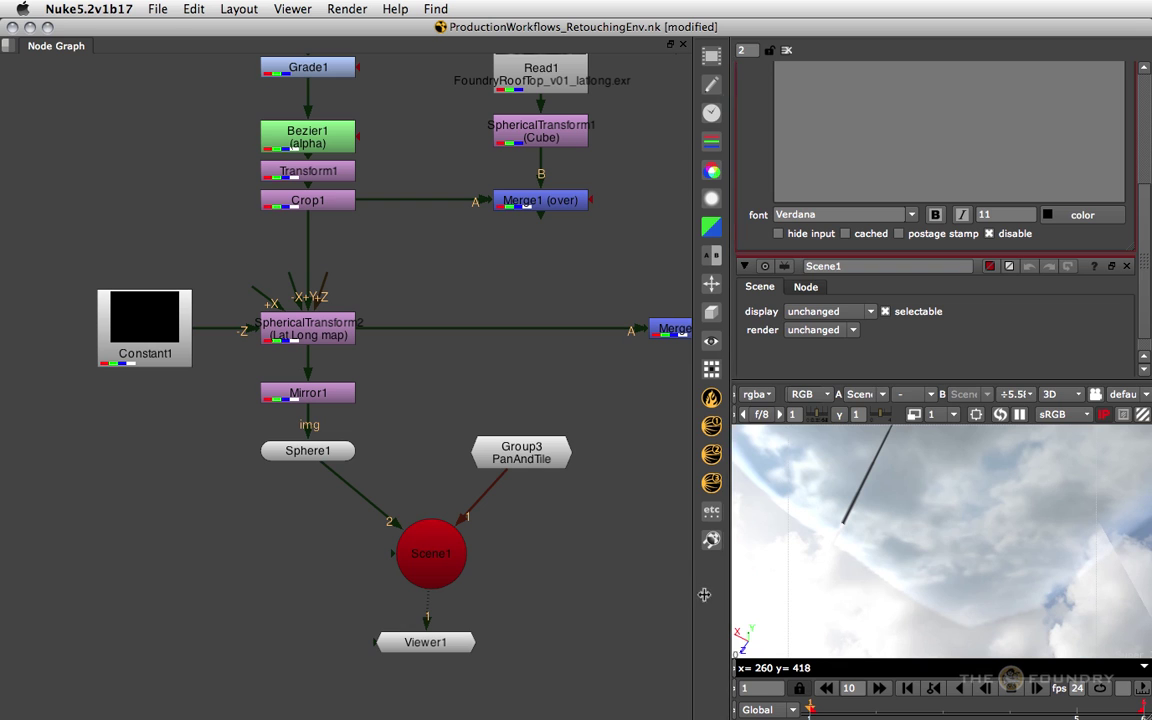
Add a ScanlineRender node between Scene1 and the Viewer, placing it beside Scene1 with the Viewer moved further down
left_click_drag(442, 650, 464, 708)
left_click(447, 572)
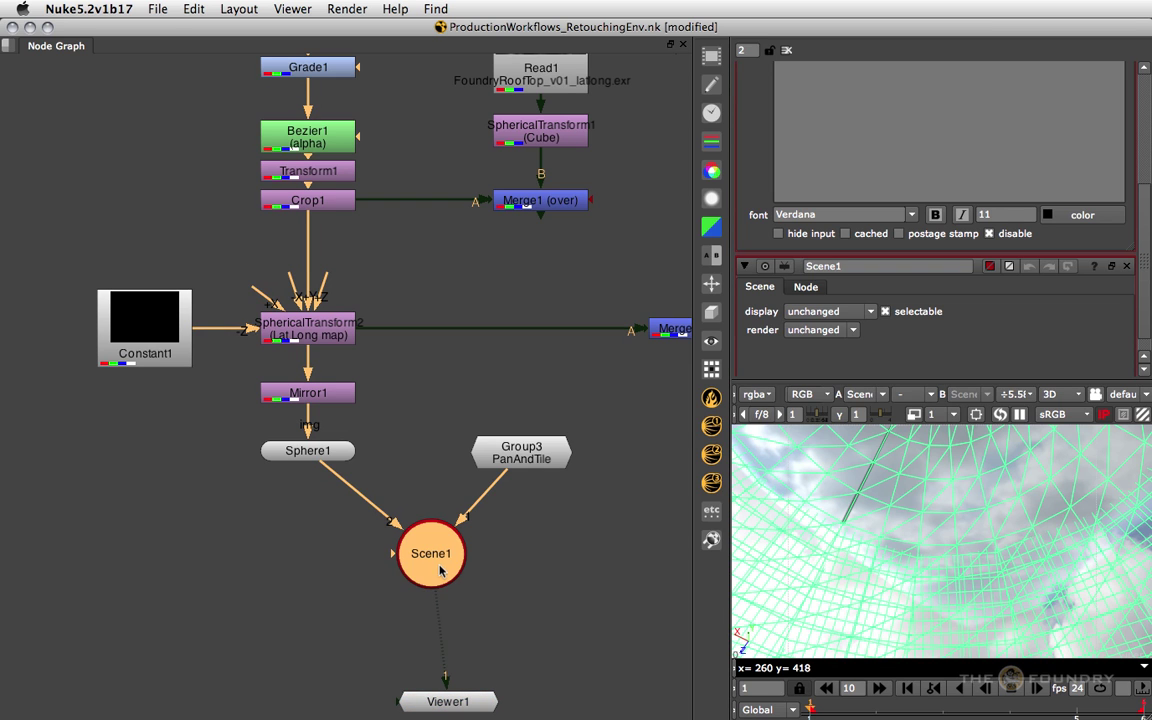
key("Tab")
type("Scene")
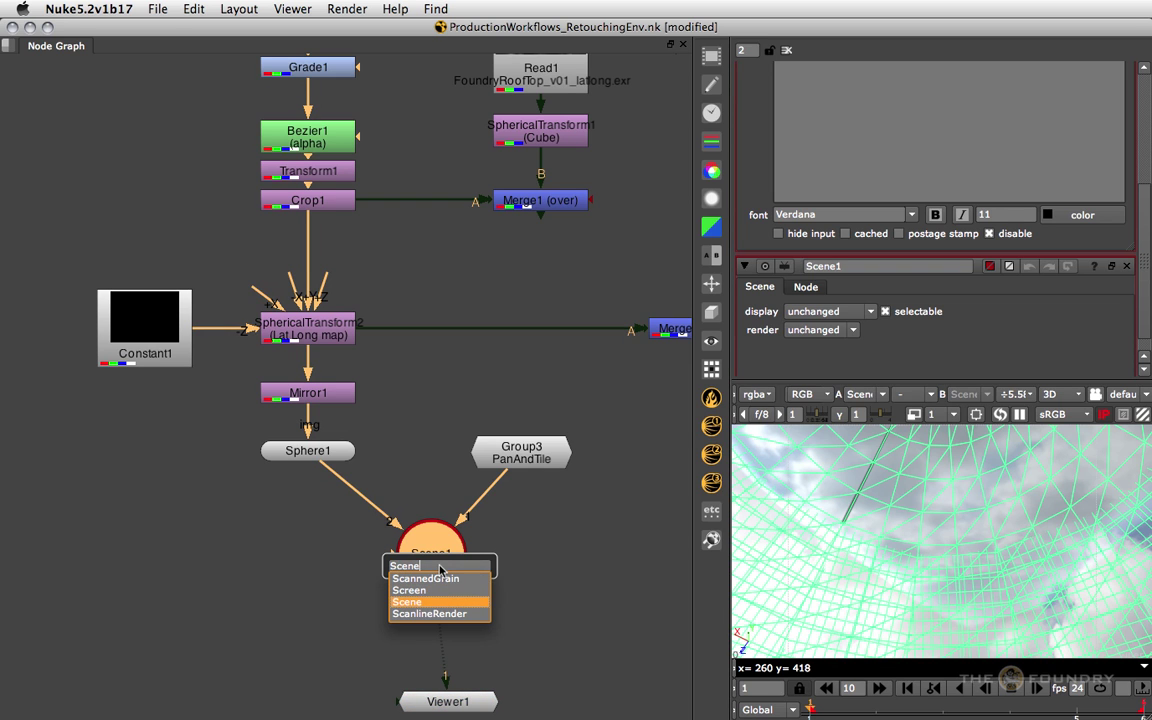
key("Down")
key("Return")
left_click_drag(581, 558, 628, 558)
middle_click_drag(673, 560, 419, 556)
left_click_drag(388, 552, 485, 552)
Add a Camera node above ScanlineRender1 and connect it to the renderer's cam input
left_click(499, 447)
key("Tab")
type("cam")
key("Down")
key("Return")
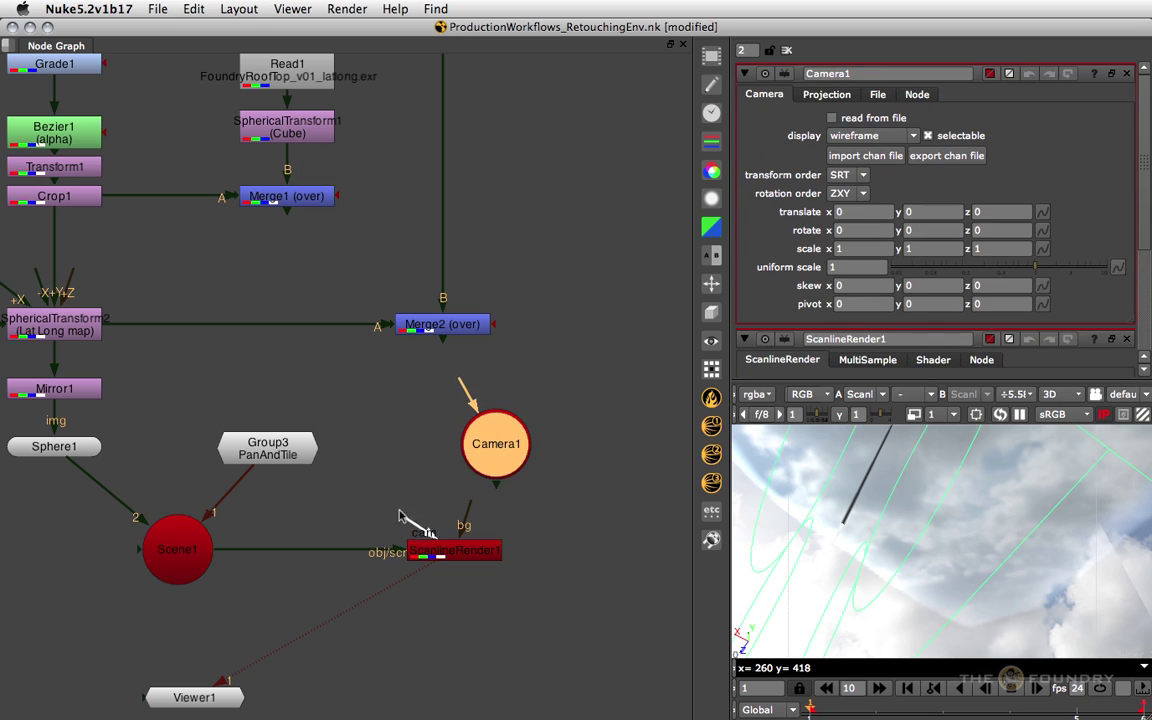
left_click_drag(420, 485, 489, 449)
left_click_drag(489, 449, 426, 440)
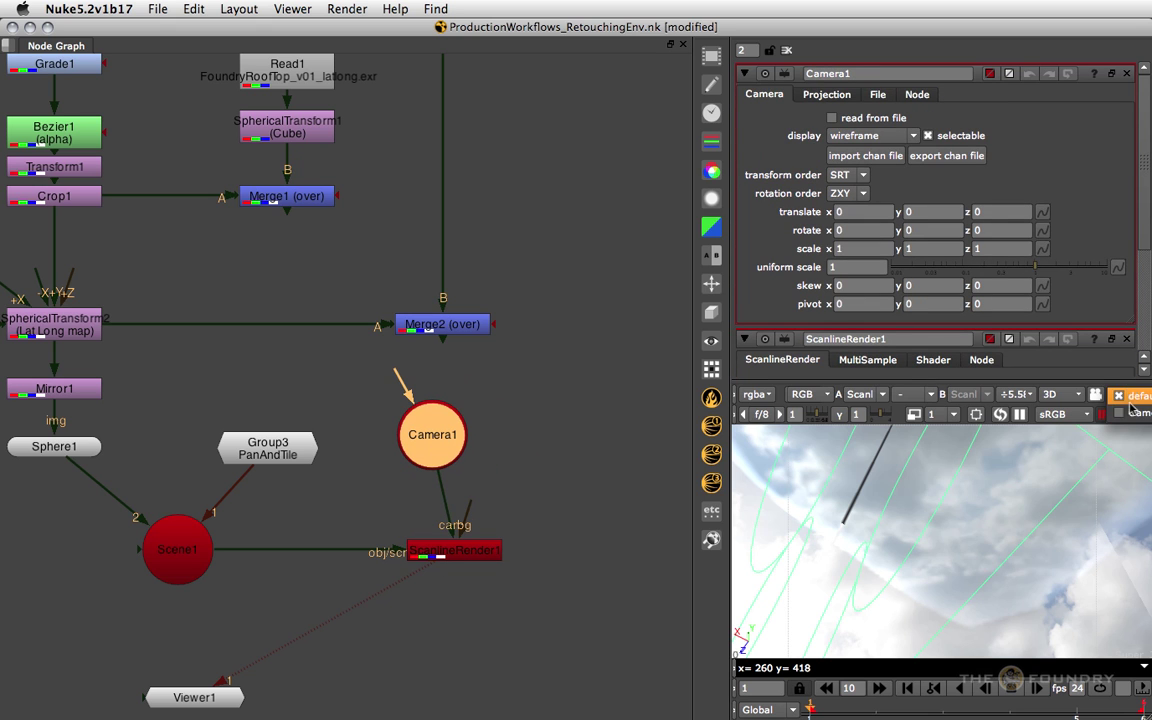
Look through Camera1 in the 3D view and lock the view to it
left_click(1096, 395)
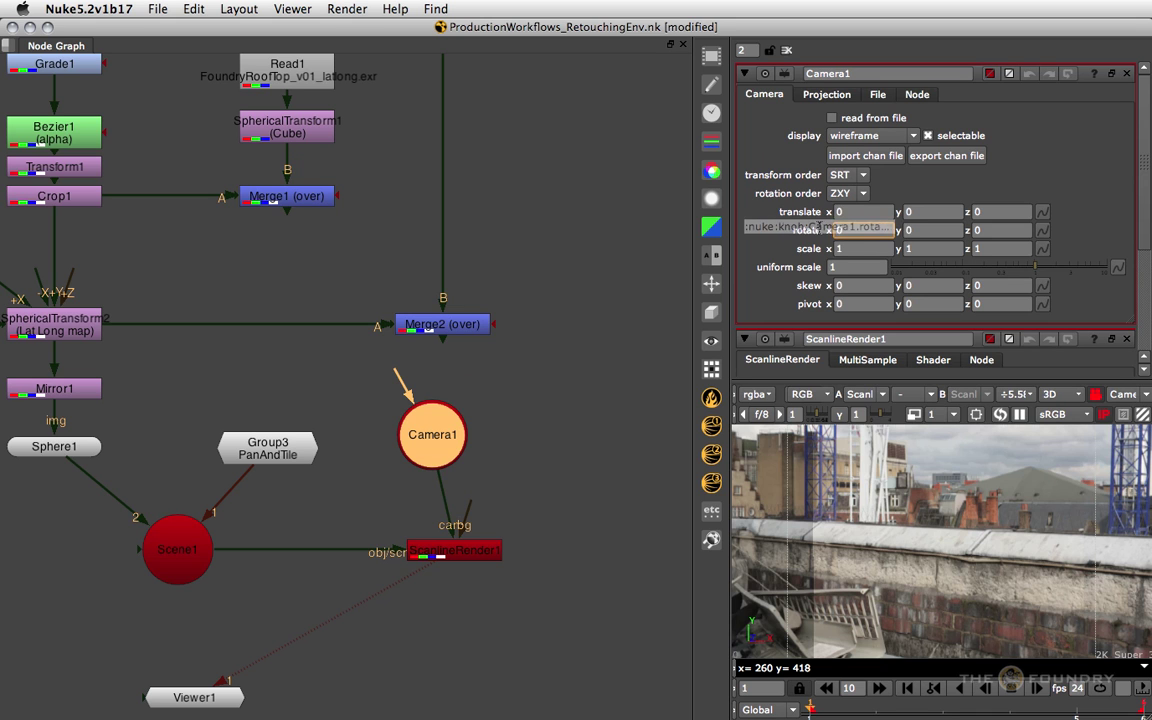
key("Down")
key("Down")
Rotate Camera1 to x 58 and y 176 to frame the pole in the sky, and switch the Viewer to 2D
left_click_drag(829, 230, 1114, 183, "alt")
left_click_drag(907, 230, 968, 234, "alt")
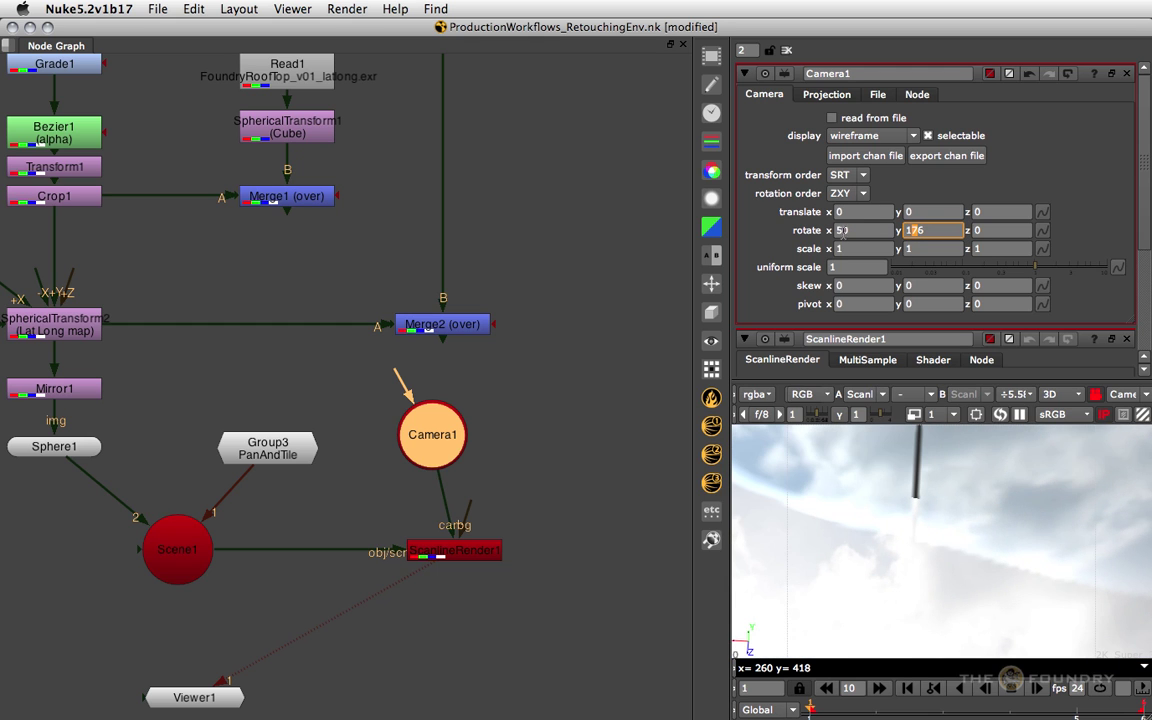
left_click_drag(843, 230, 893, 230, "alt")
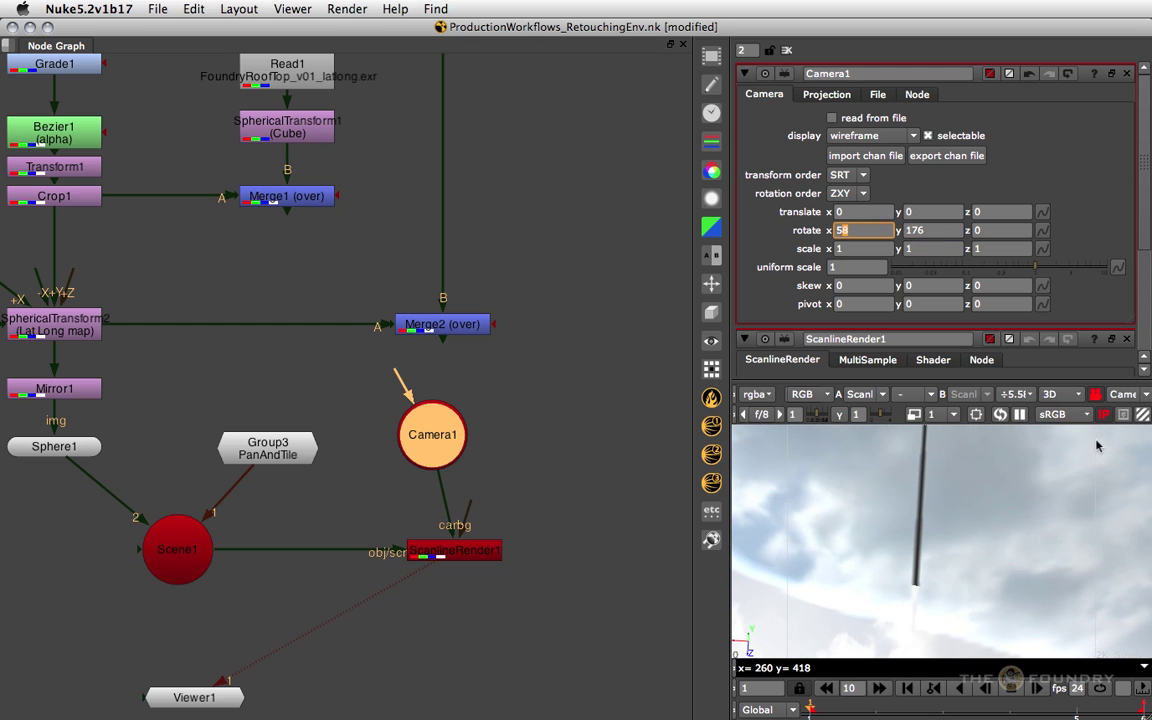
left_click(1072, 400)
left_click(1060, 392)
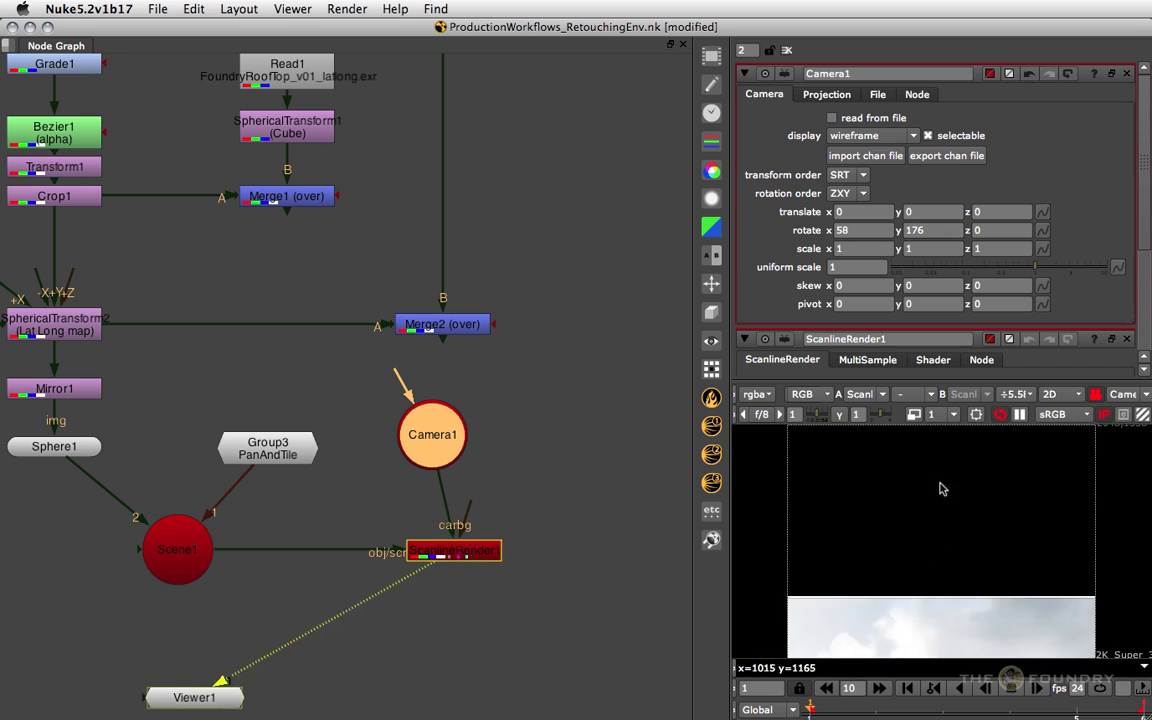